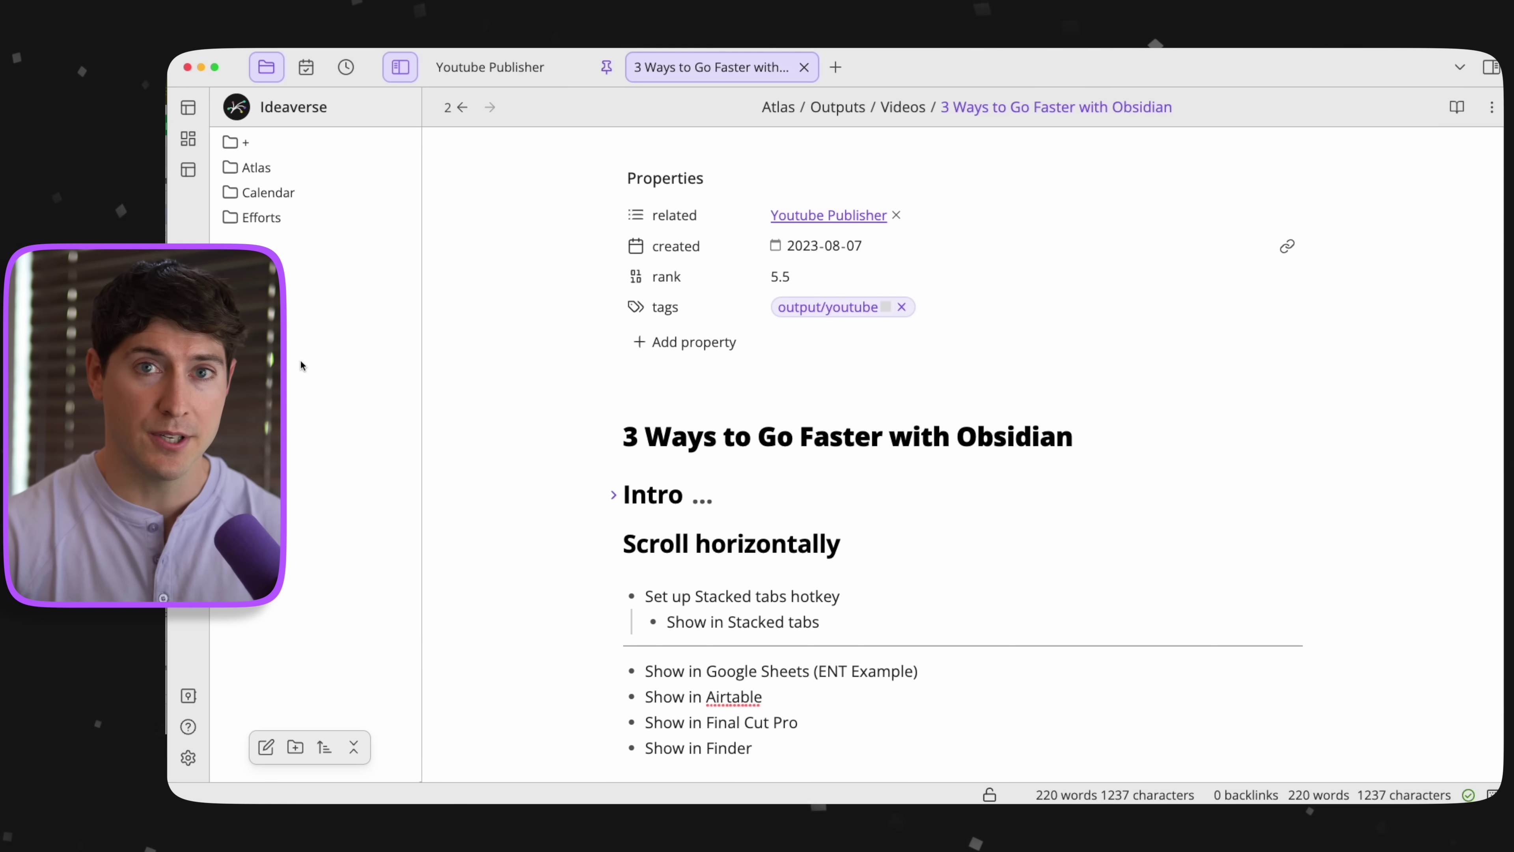
Replace the Toggle stacked tabs hotkey with Cmd+S in Settings > Hotkeys, then close Settings.
{"action": "left_click", "coordinate": [190, 759]}
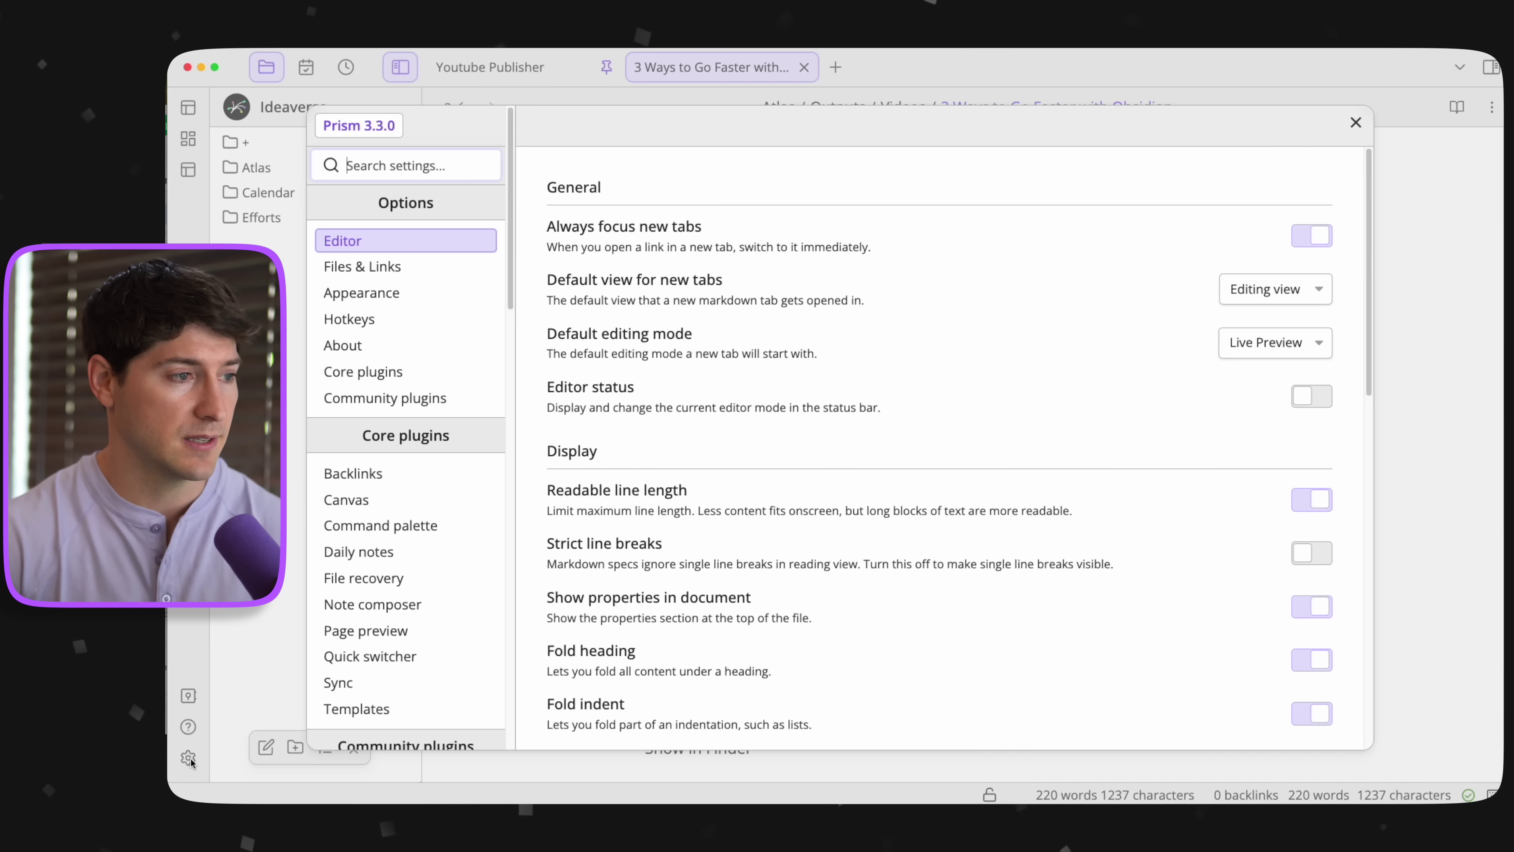
{"action": "left_click", "coordinate": [353, 321]}
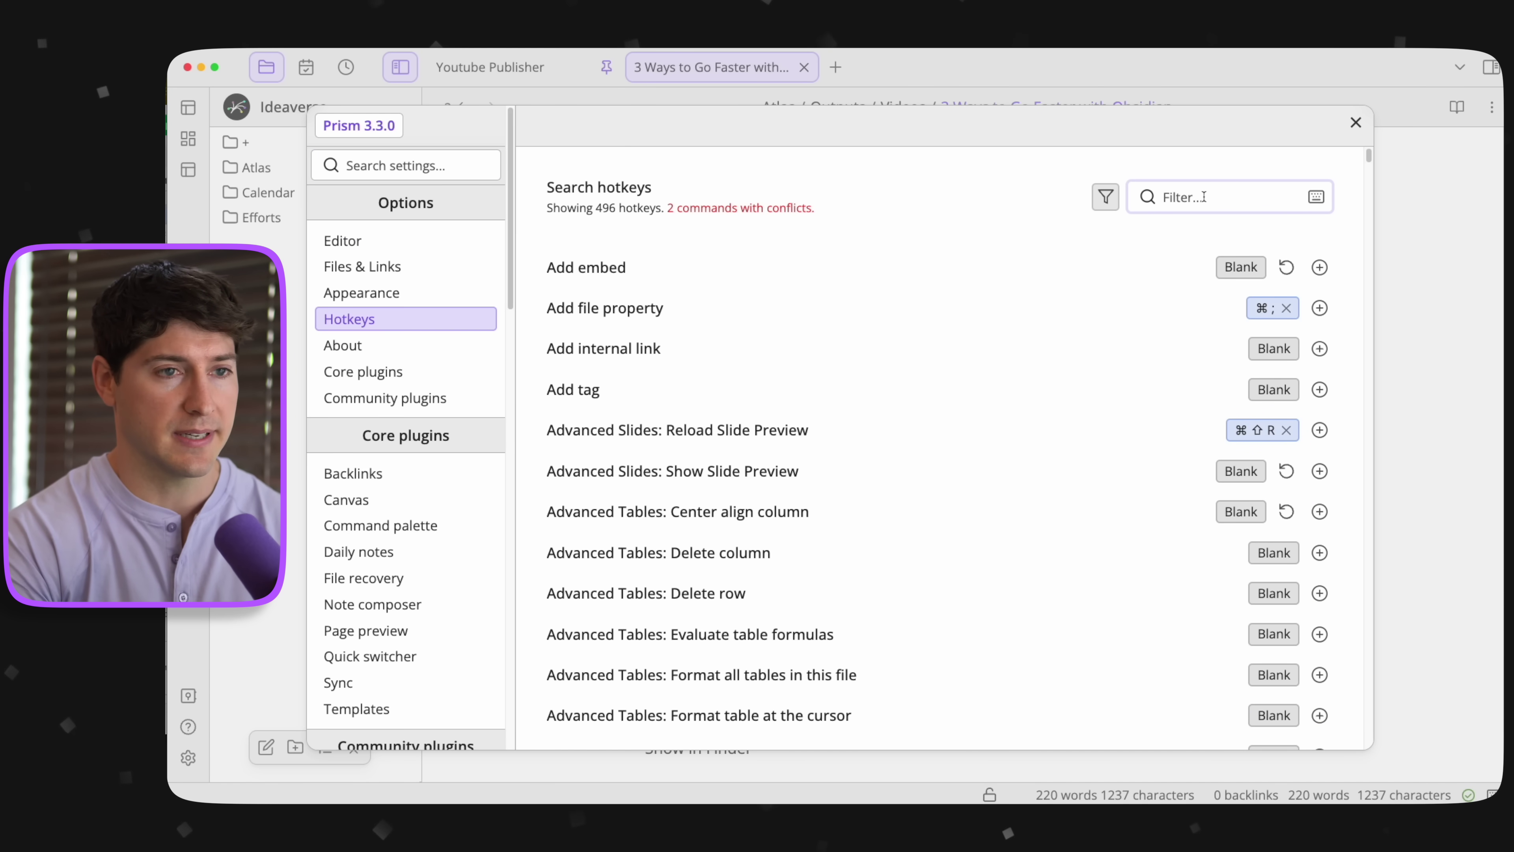
{"action": "type", "text": "stacked"}
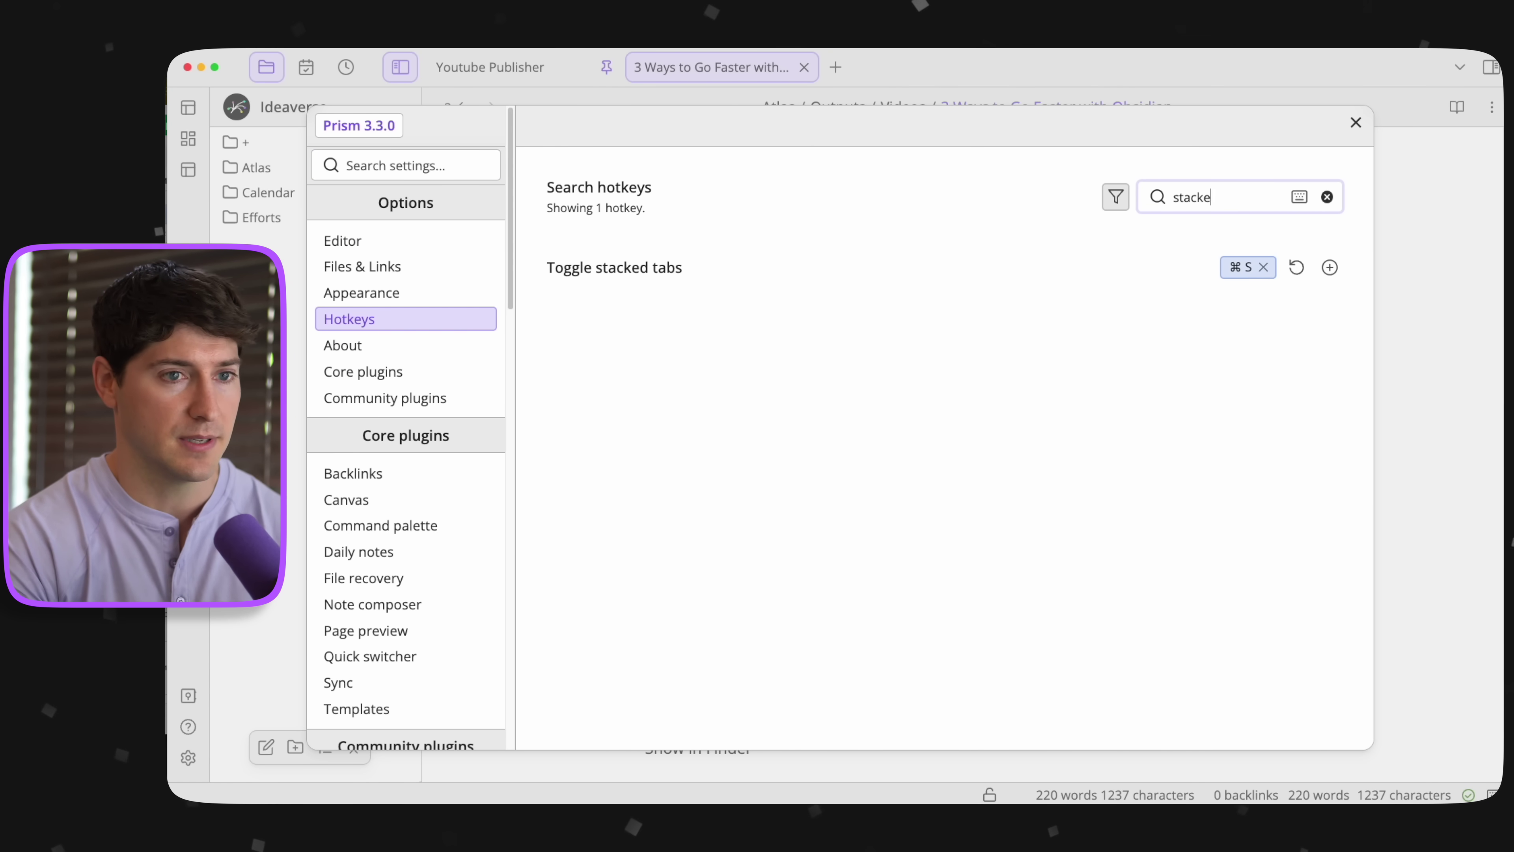
{"action": "left_click", "coordinate": [1265, 268]}
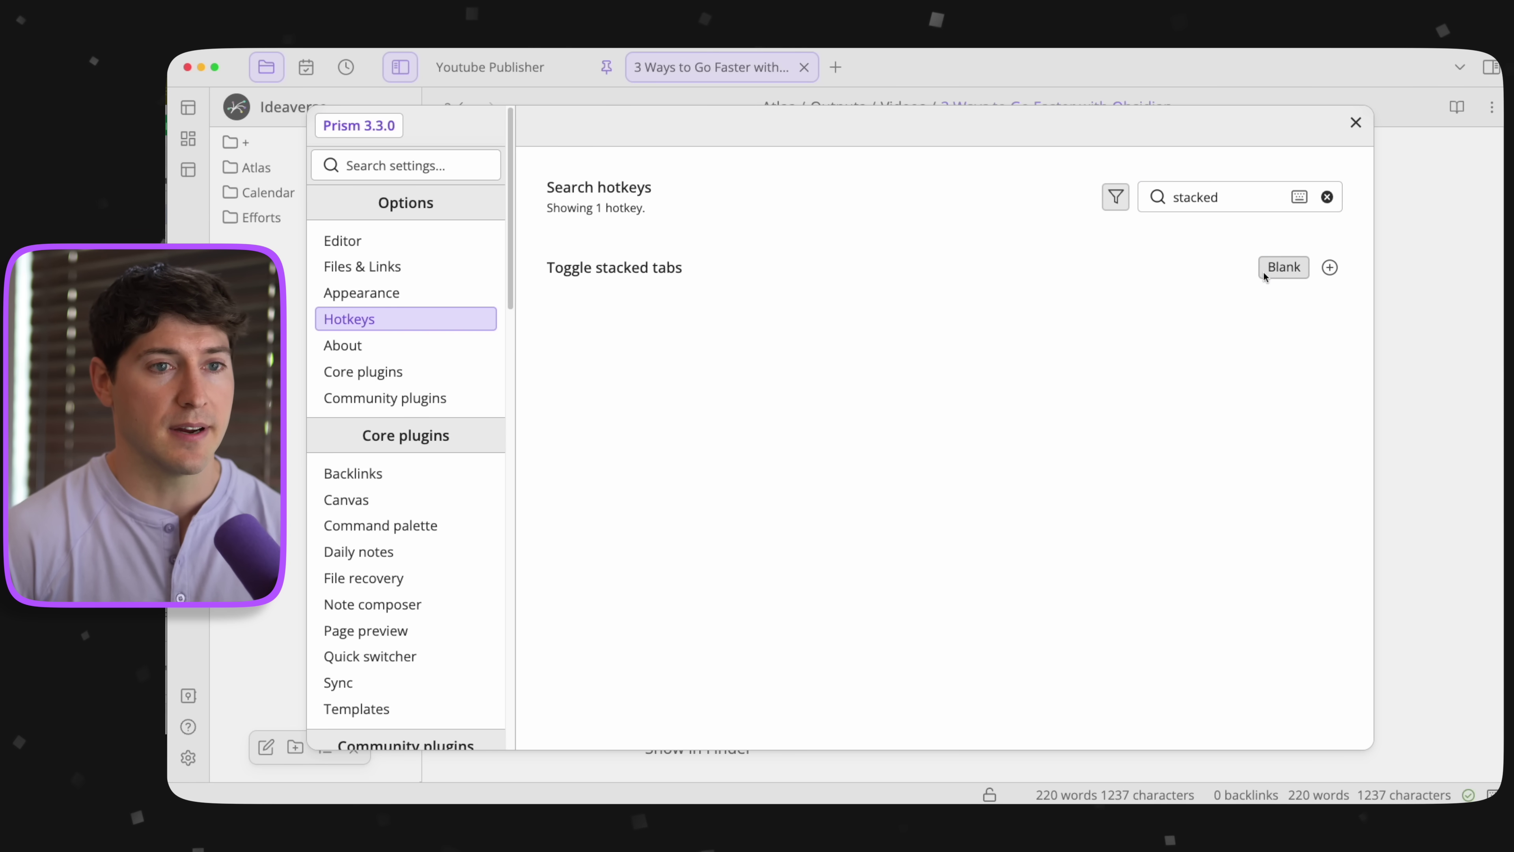
{"action": "left_click", "coordinate": [1331, 268]}
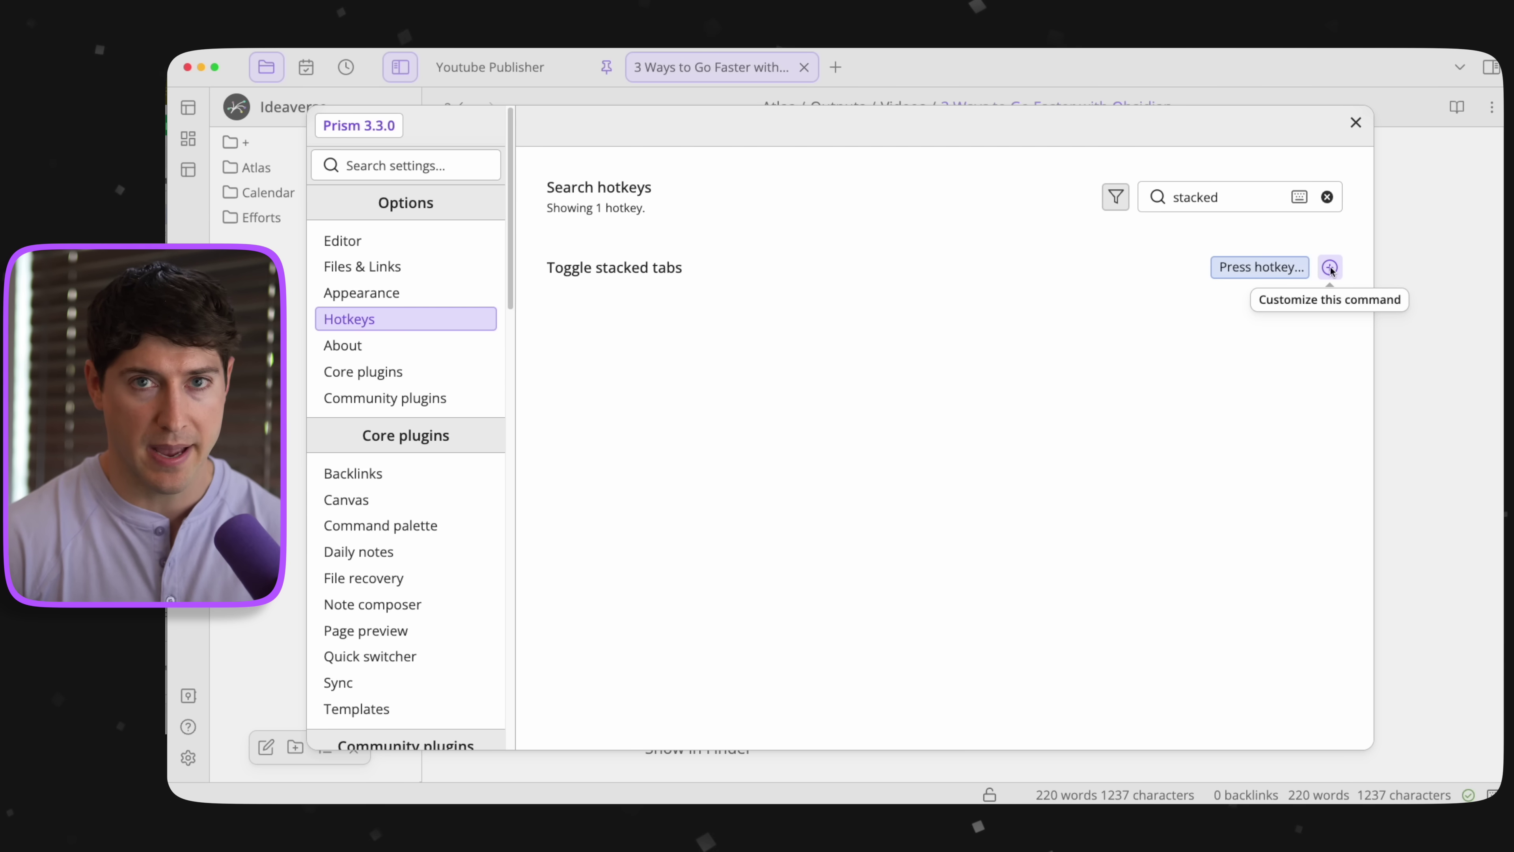
{"action": "key", "text": "super+s"}
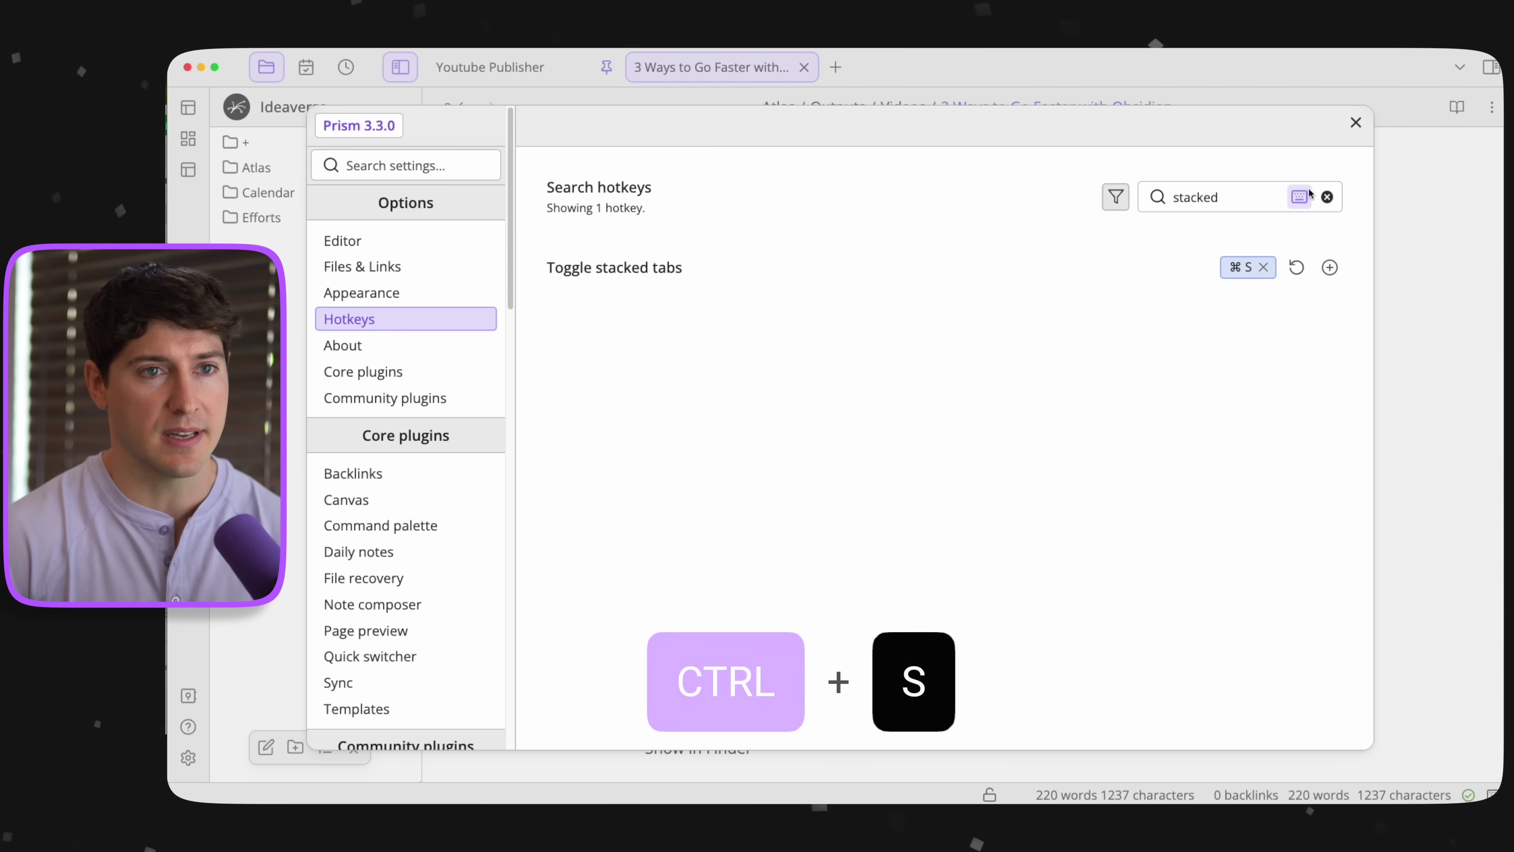
{"action": "left_click", "coordinate": [1355, 124]}
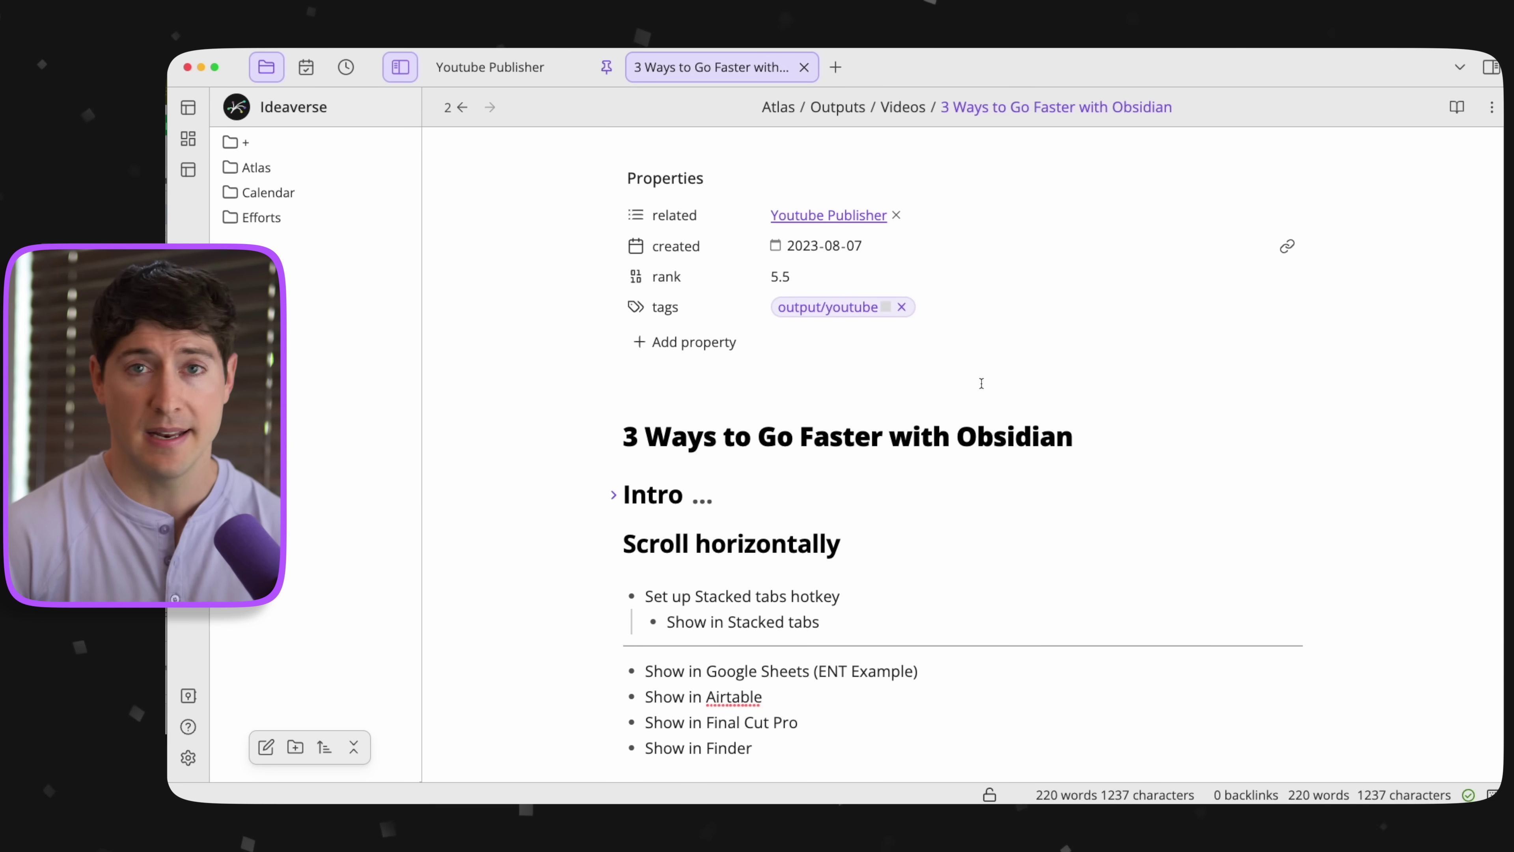
Turn on stacked tabs with Cmd+S and slide horizontally between the Youtube Publisher and 3 Ways panes.
{"action": "key", "text": "ctrl+s"}
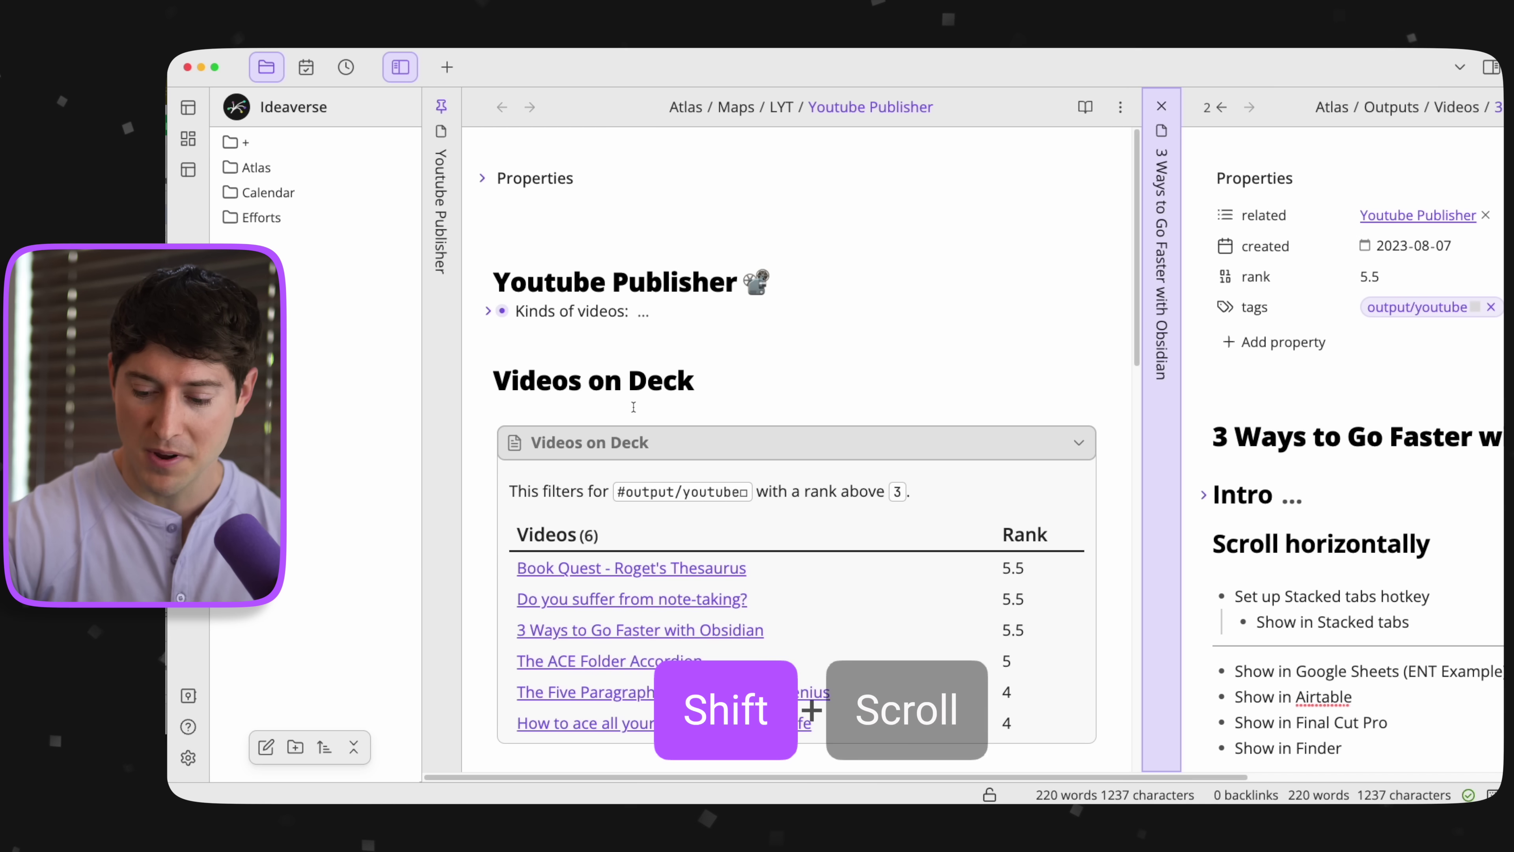
{"action": "scroll", "coordinate": [644, 411], "scroll_direction": "right", "scroll_amount": 2}
{"action": "scroll", "coordinate": [644, 412], "scroll_direction": "right", "scroll_amount": 5}
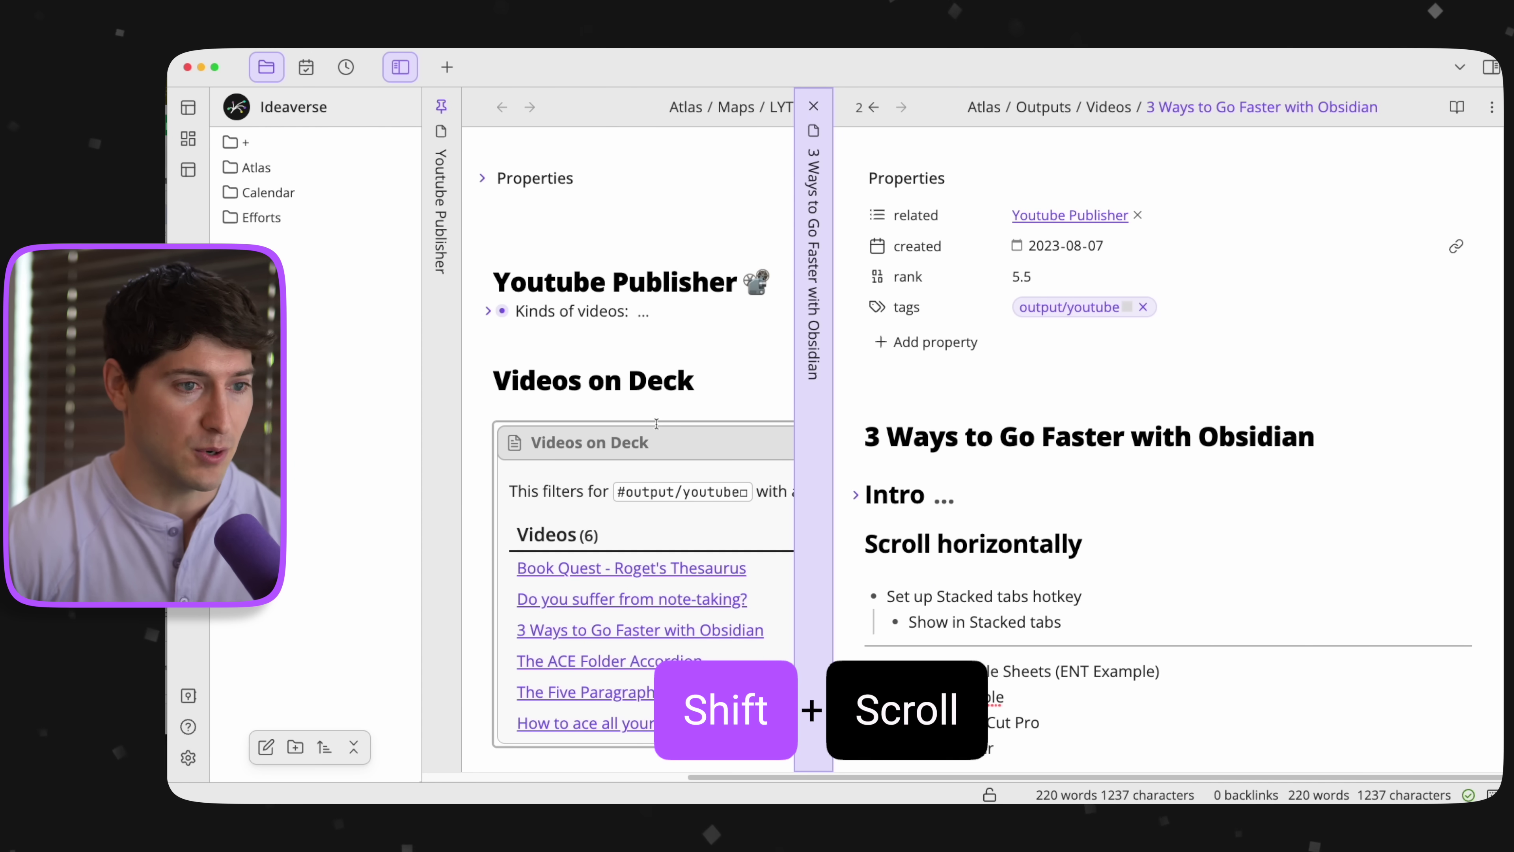
{"action": "left_click", "coordinate": [1128, 594]}
{"action": "scroll", "coordinate": [1128, 595], "scroll_direction": "down", "scroll_amount": 3}
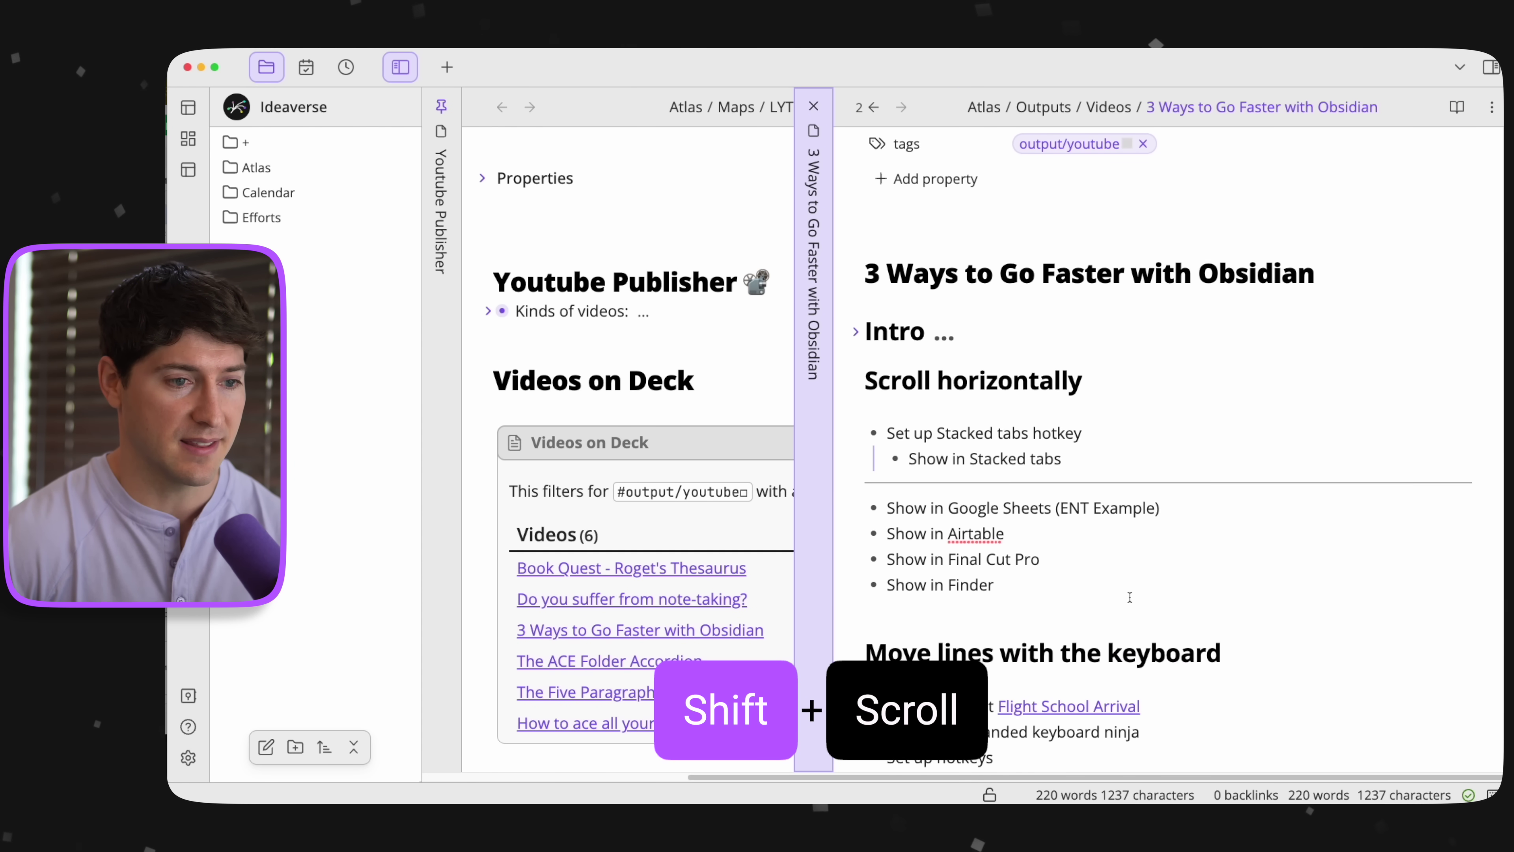
{"action": "scroll", "coordinate": [903, 553], "scroll_direction": "left", "scroll_amount": 2}
{"action": "scroll", "coordinate": [903, 554], "scroll_direction": "left", "scroll_amount": 4}
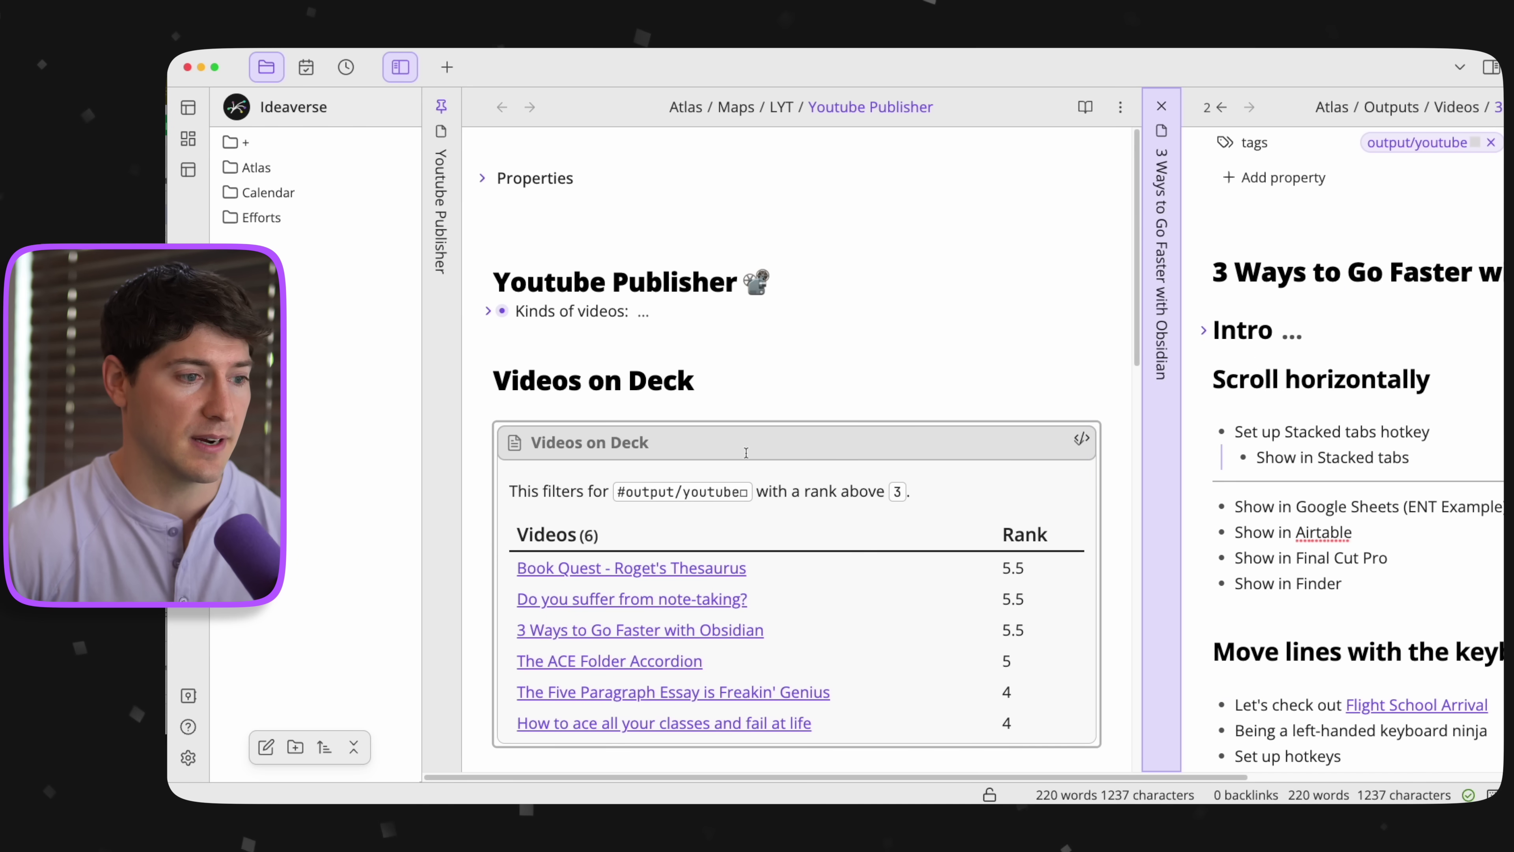
Open Book Quest - Roget's Thesaurus and Do you suffer from note-taking? as panes, showing Book Quest fully.
{"action": "left_click", "coordinate": [727, 567]}
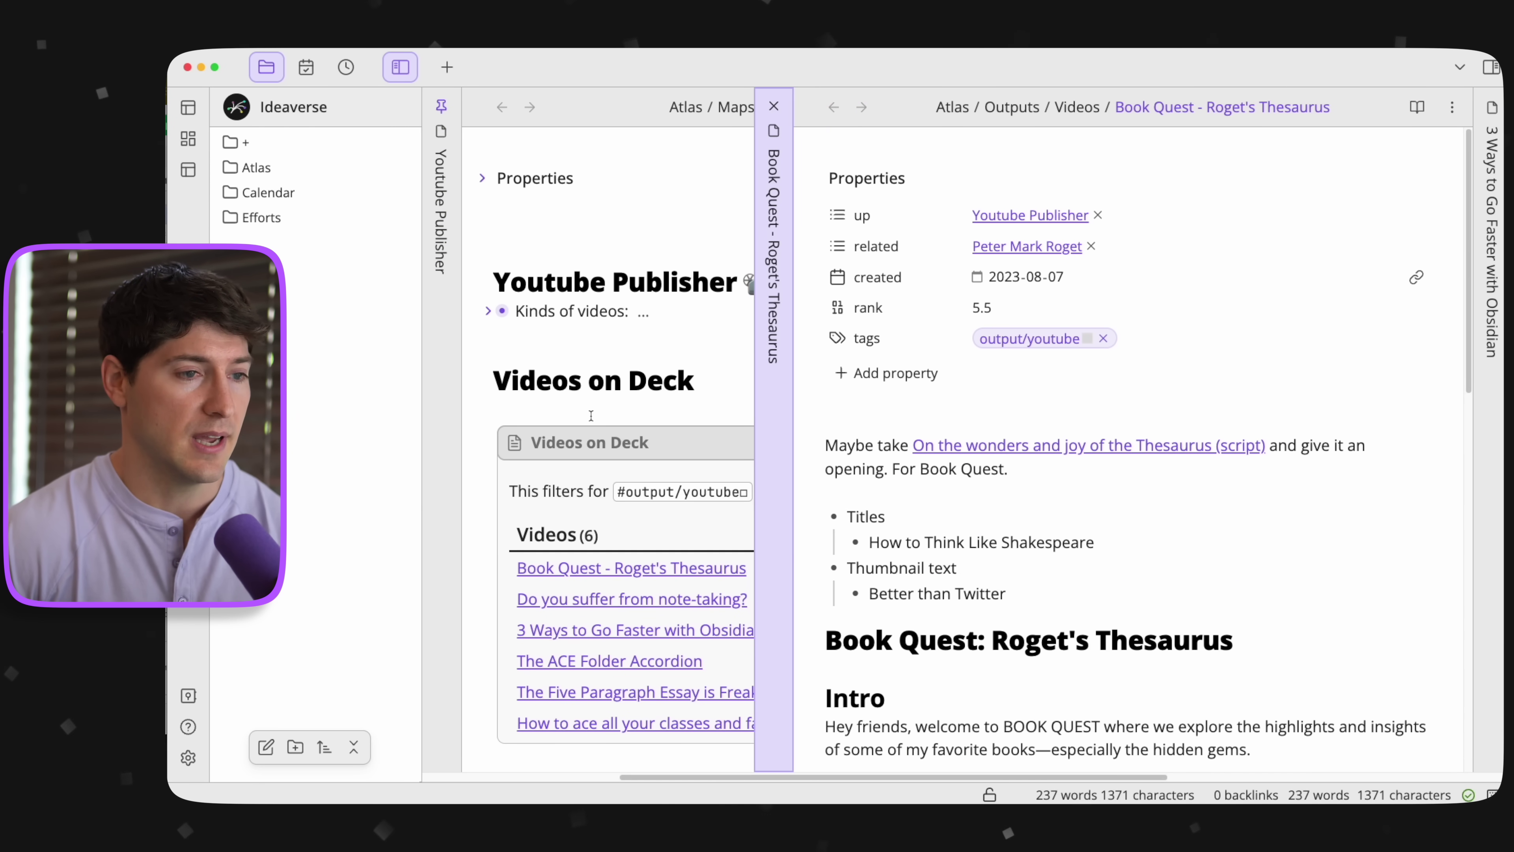
{"action": "scroll", "coordinate": [819, 447], "scroll_direction": "right", "scroll_amount": 5}
{"action": "scroll", "coordinate": [1172, 433], "scroll_direction": "left", "scroll_amount": 10}
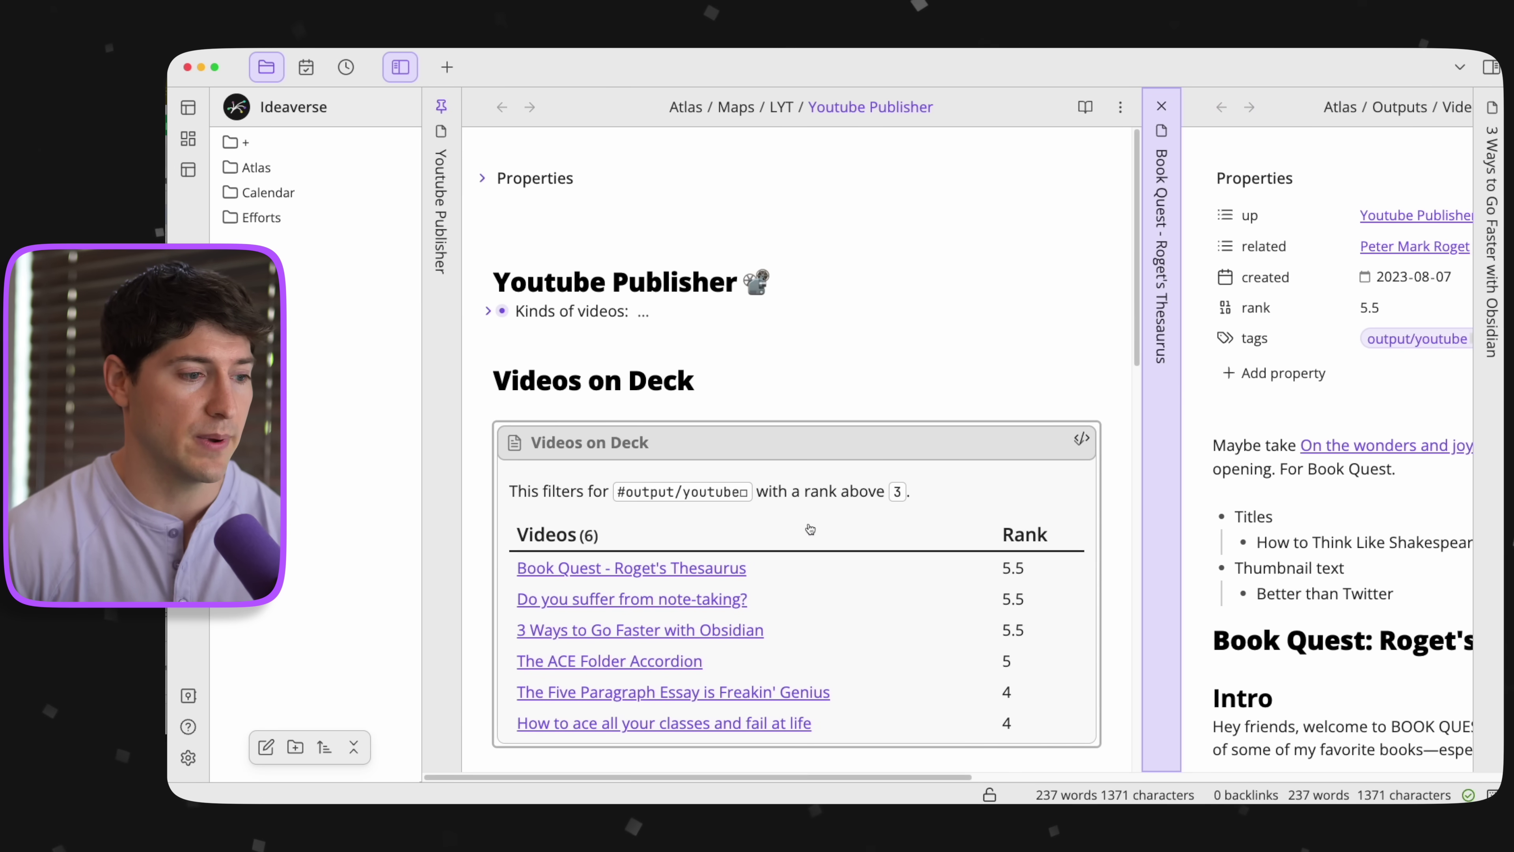
{"action": "left_click", "coordinate": [697, 600]}
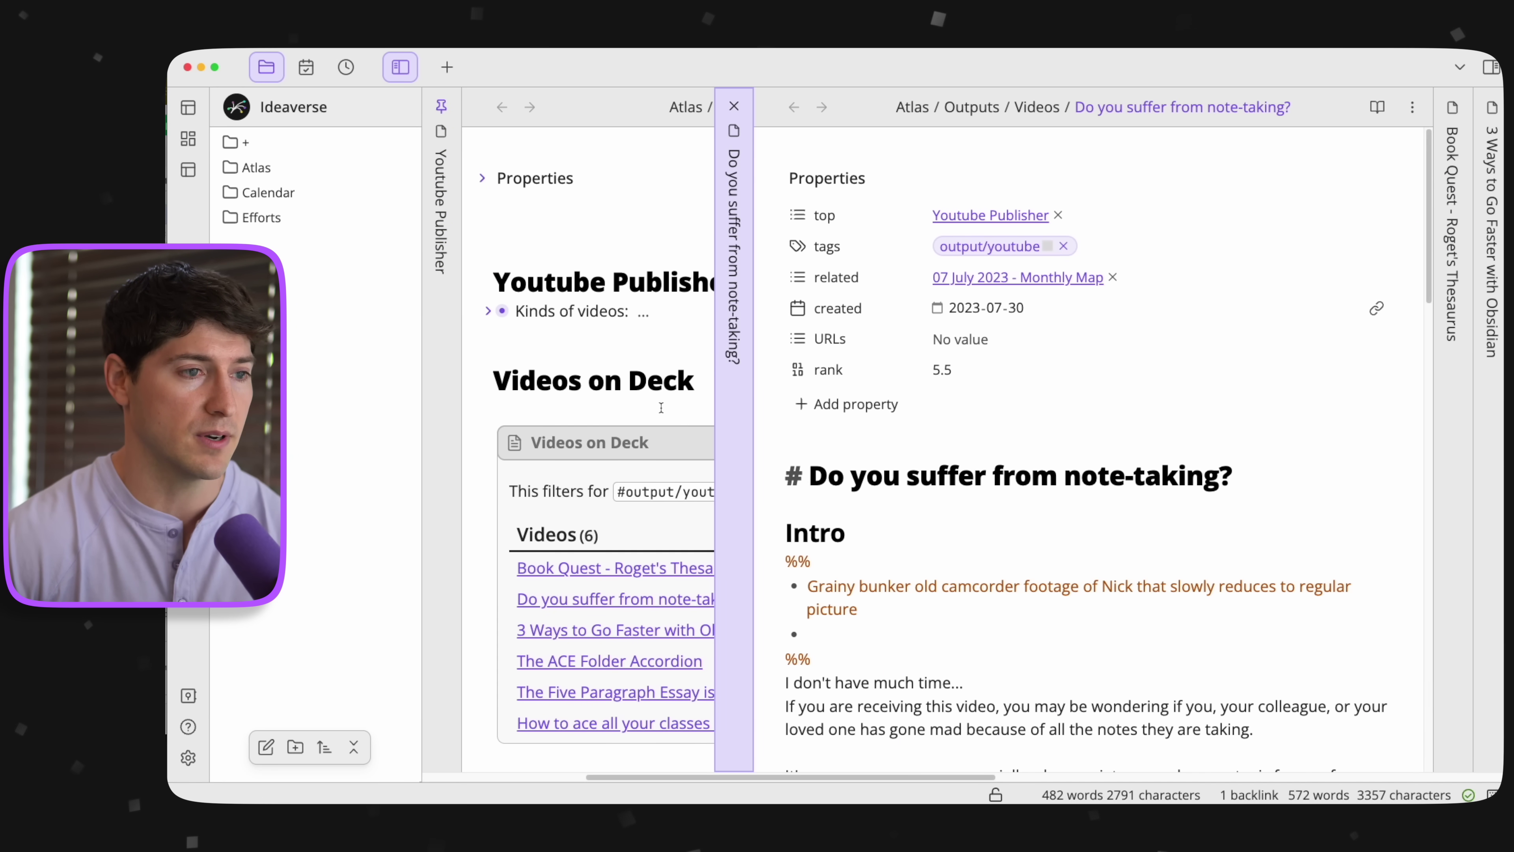
{"action": "scroll", "coordinate": [659, 413], "scroll_direction": "right", "scroll_amount": 5}
{"action": "scroll", "coordinate": [659, 413], "scroll_direction": "right", "scroll_amount": 5}
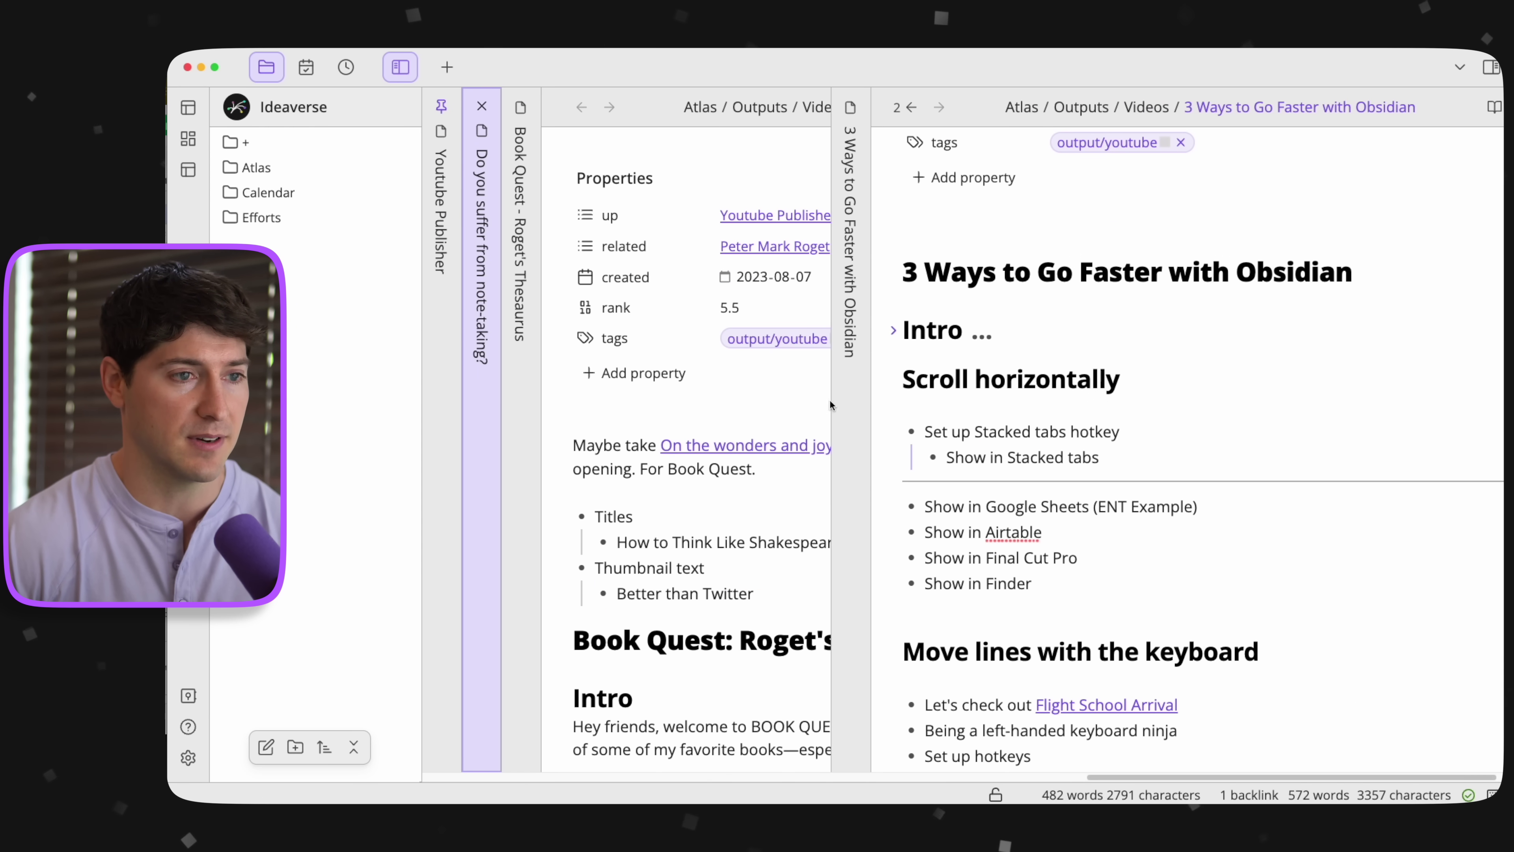
{"action": "scroll", "coordinate": [1231, 456], "scroll_direction": "left", "scroll_amount": 10}
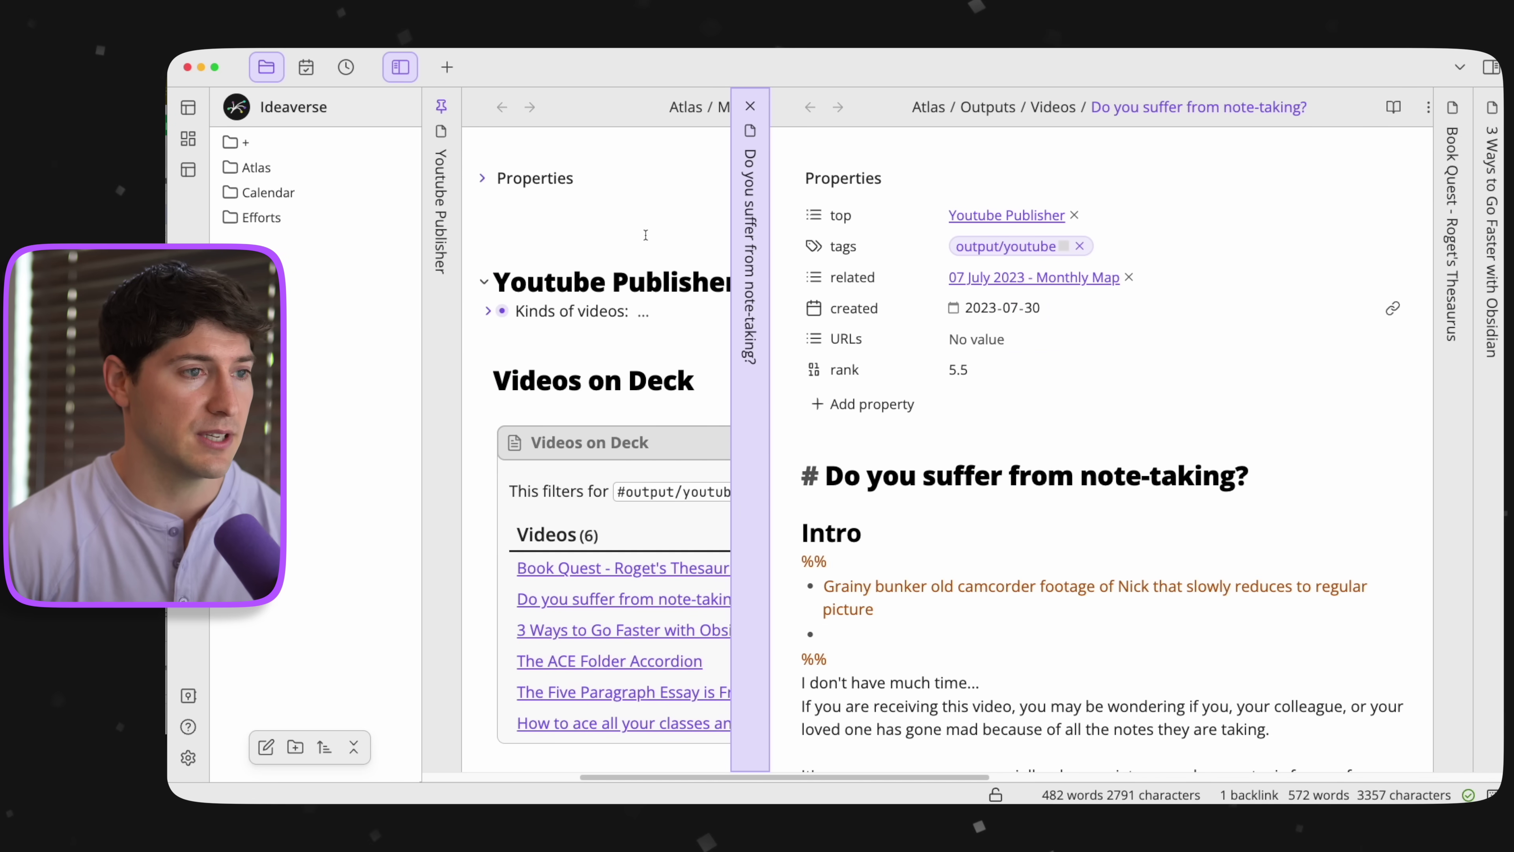
{"action": "left_click", "coordinate": [1459, 267]}
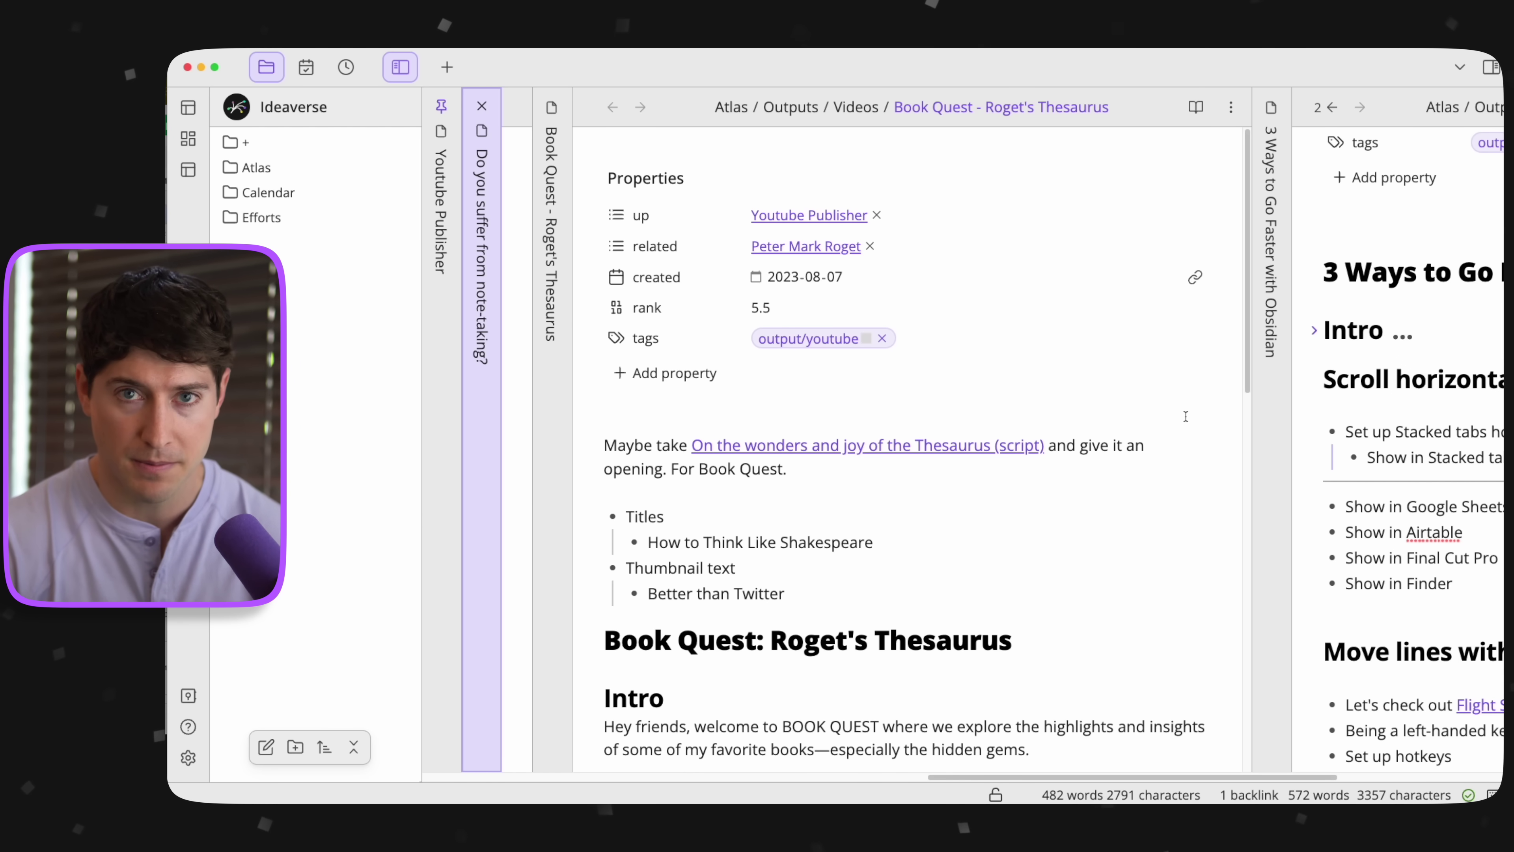
Toggle stacked panes off and on repeatedly, ending in normal tabs on 3 Ways to Go Faster with Obsidian.
{"action": "key", "text": "super+s"}
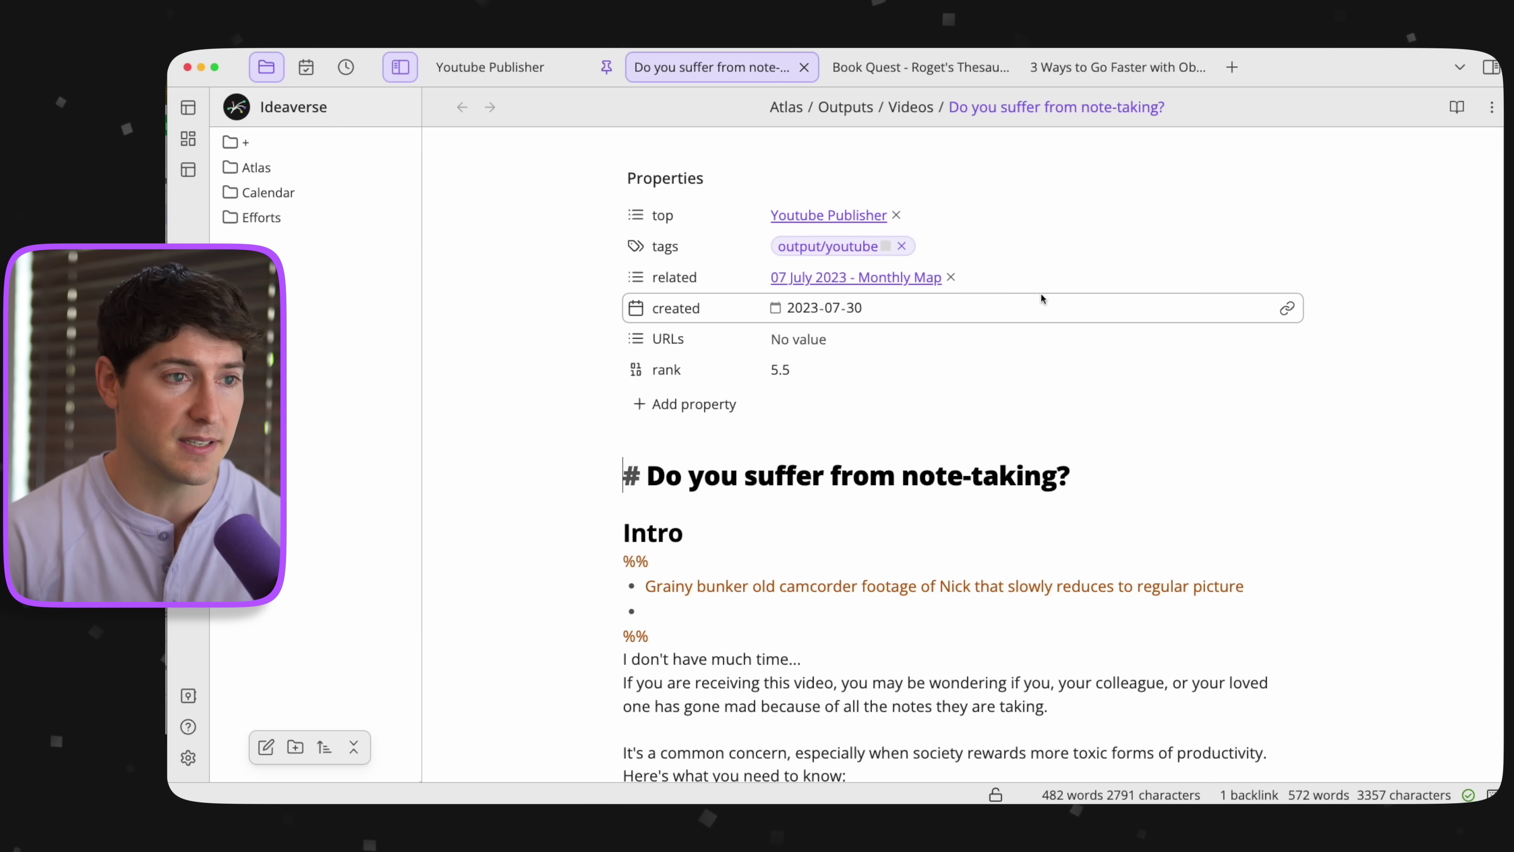
{"action": "key", "text": "super+shift+s"}
{"action": "key", "text": "super+shift+s"}
{"action": "key", "text": "super+shift+s"}
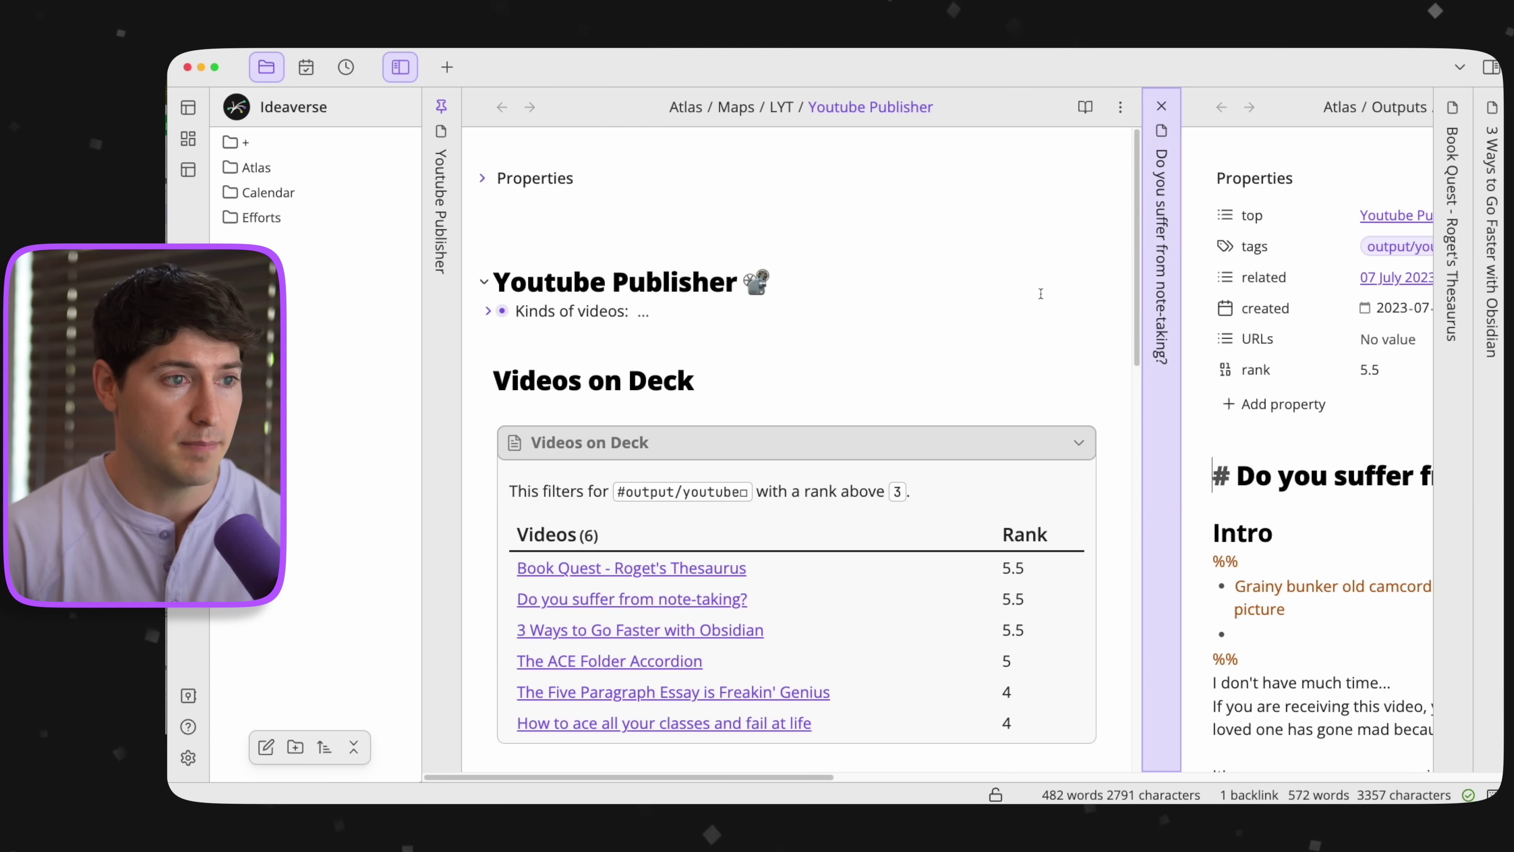
{"action": "key", "text": "super+shift+s"}
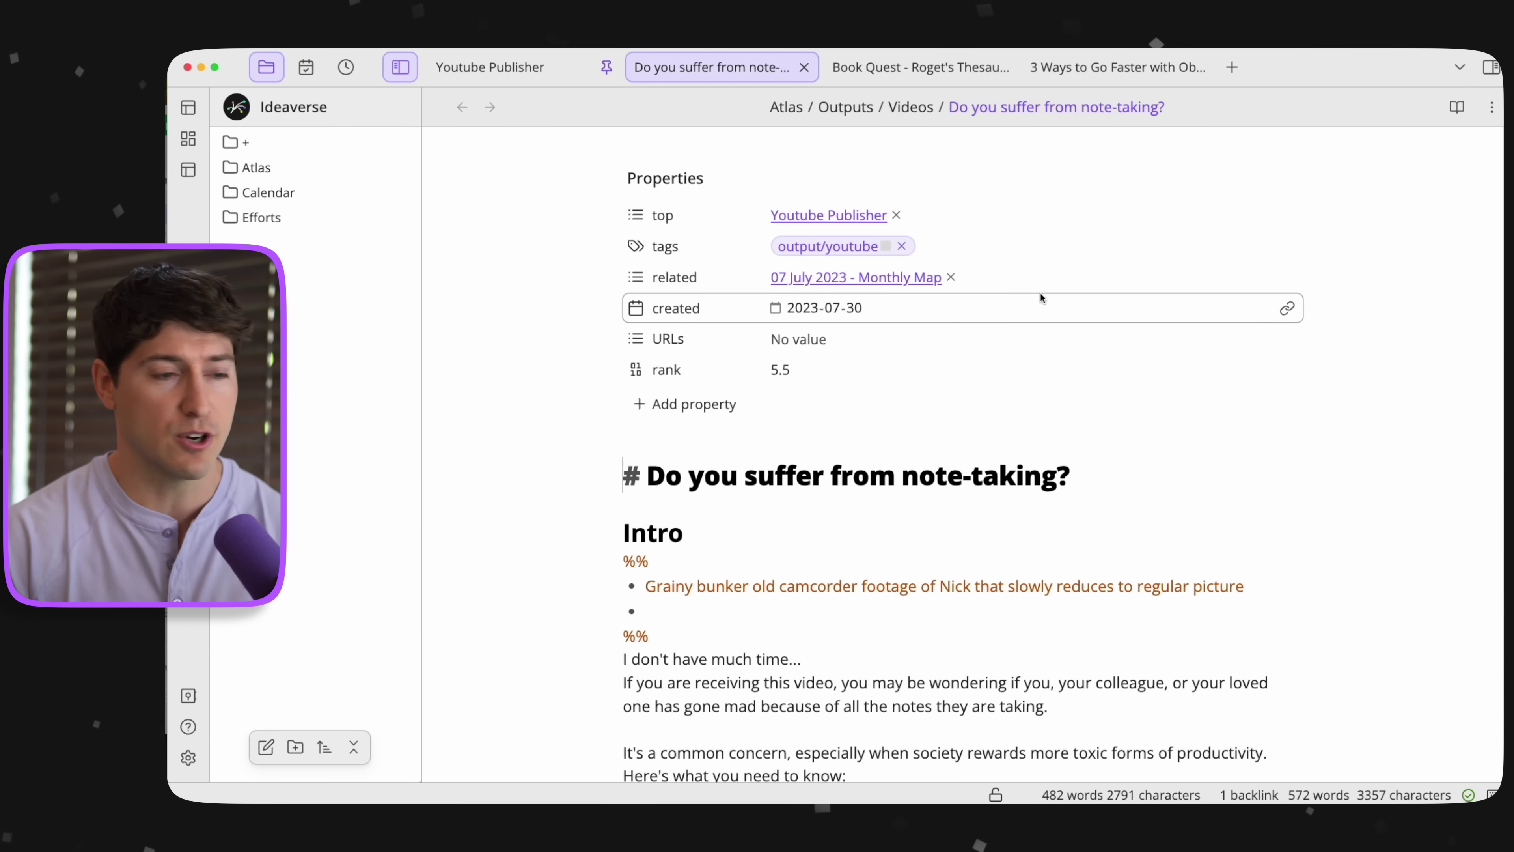
{"action": "key", "text": "super+shift+s"}
{"action": "scroll", "coordinate": [918, 327], "scroll_direction": "right", "scroll_amount": 5}
{"action": "scroll", "coordinate": [918, 327], "scroll_direction": "left", "scroll_amount": 5}
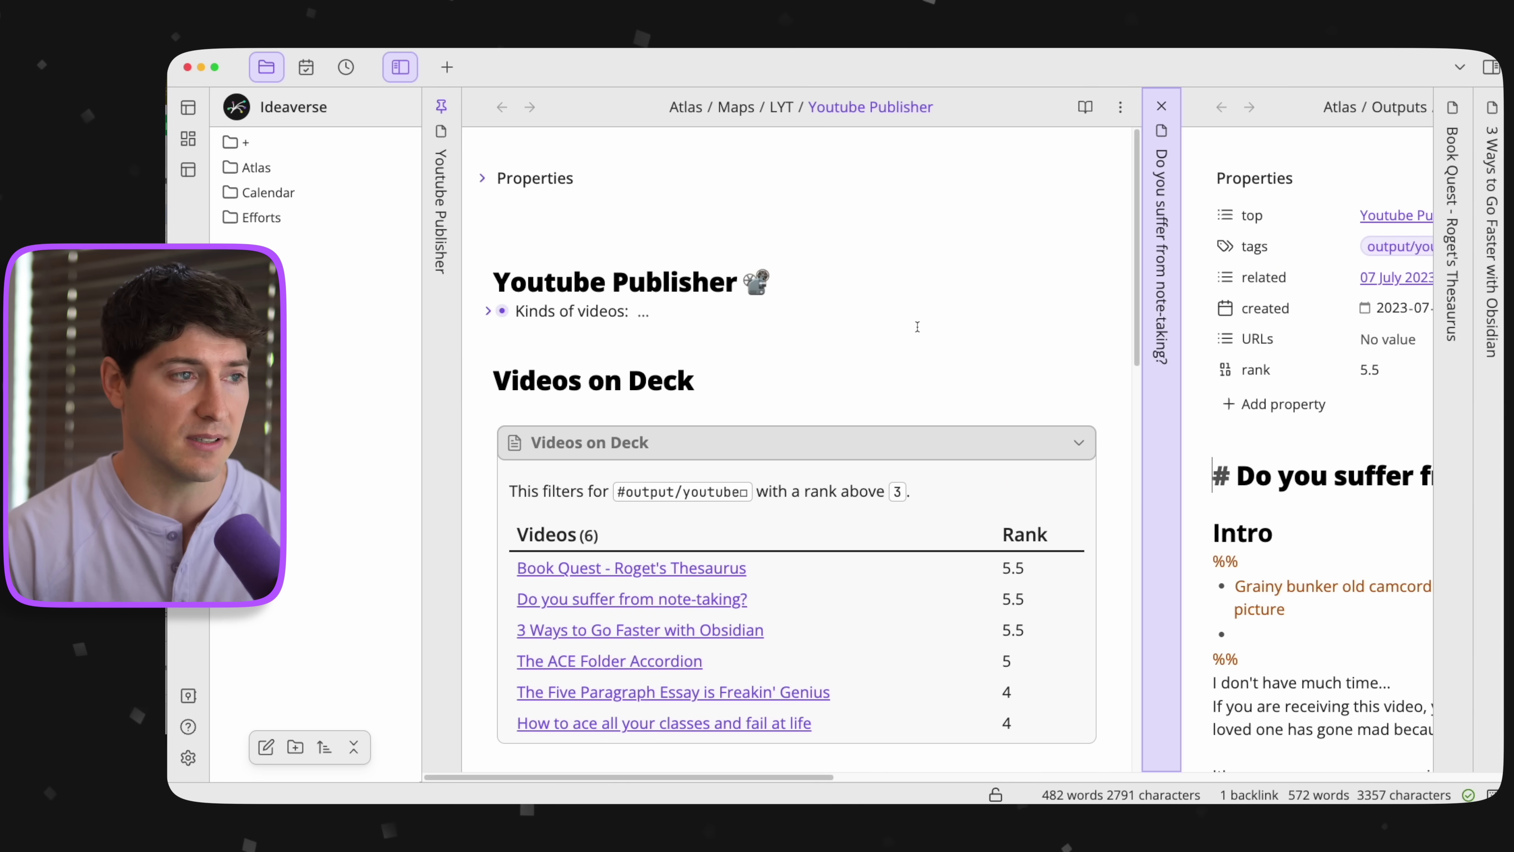
{"action": "scroll", "coordinate": [916, 273], "scroll_direction": "right", "scroll_amount": 5}
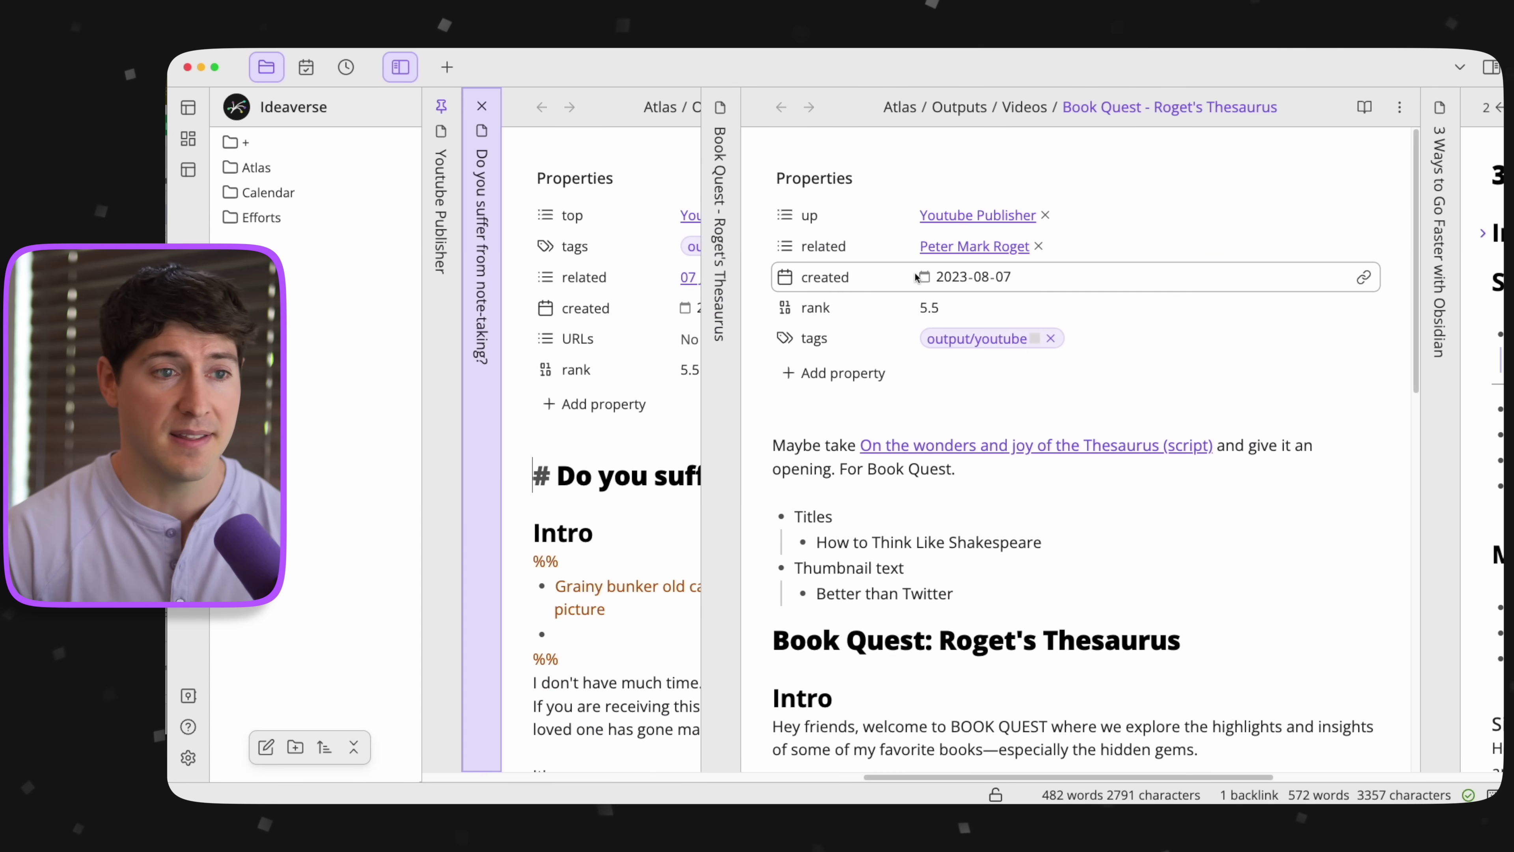
{"action": "key", "text": "super+shift+s"}
{"action": "left_click", "coordinate": [1092, 66]}
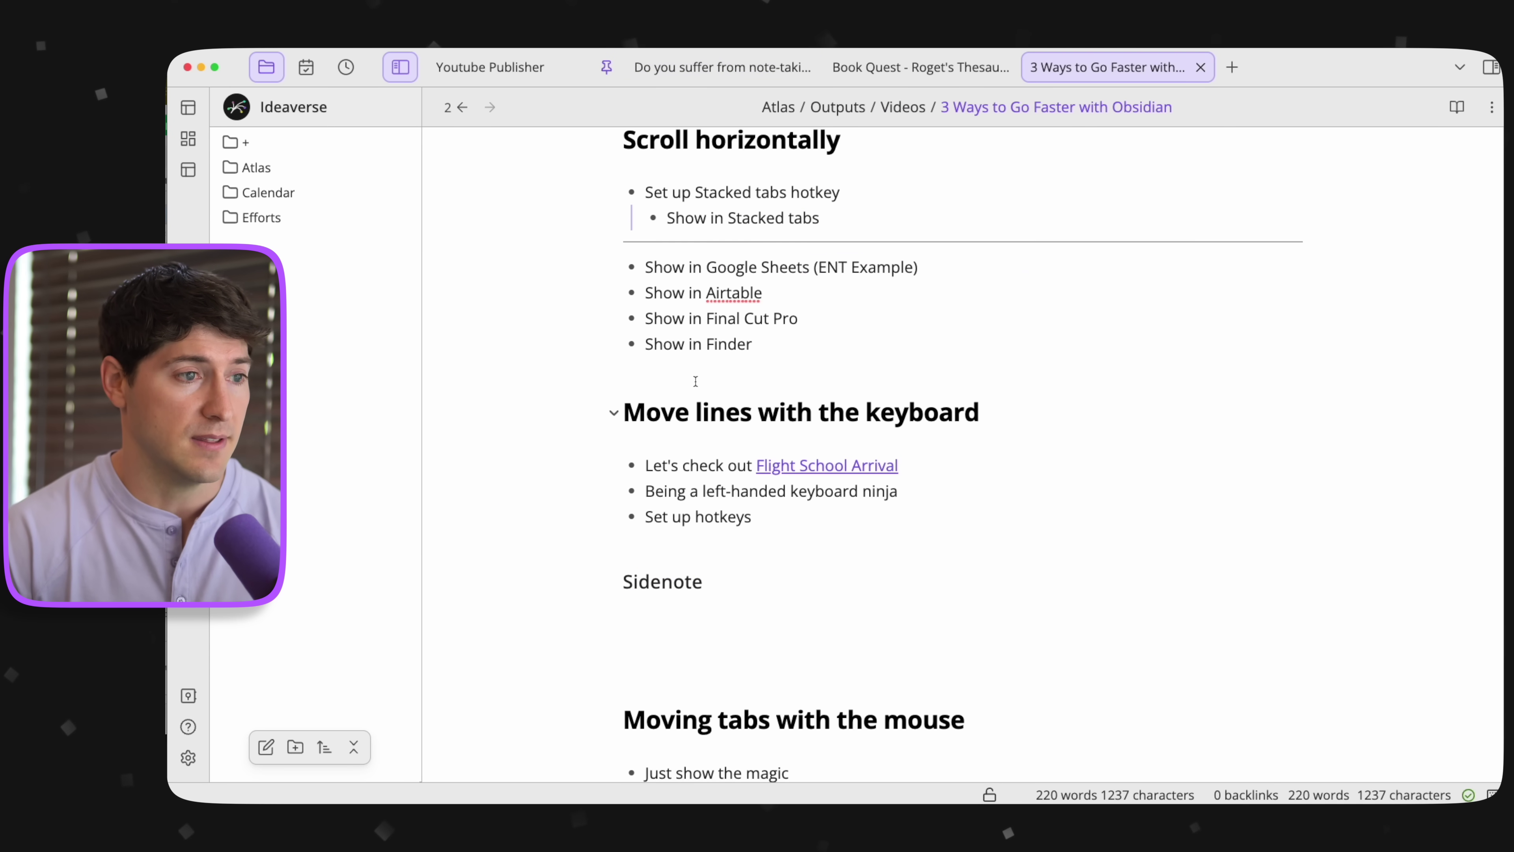
{"action": "scroll", "coordinate": [739, 313], "scroll_direction": "up", "scroll_amount": 2}
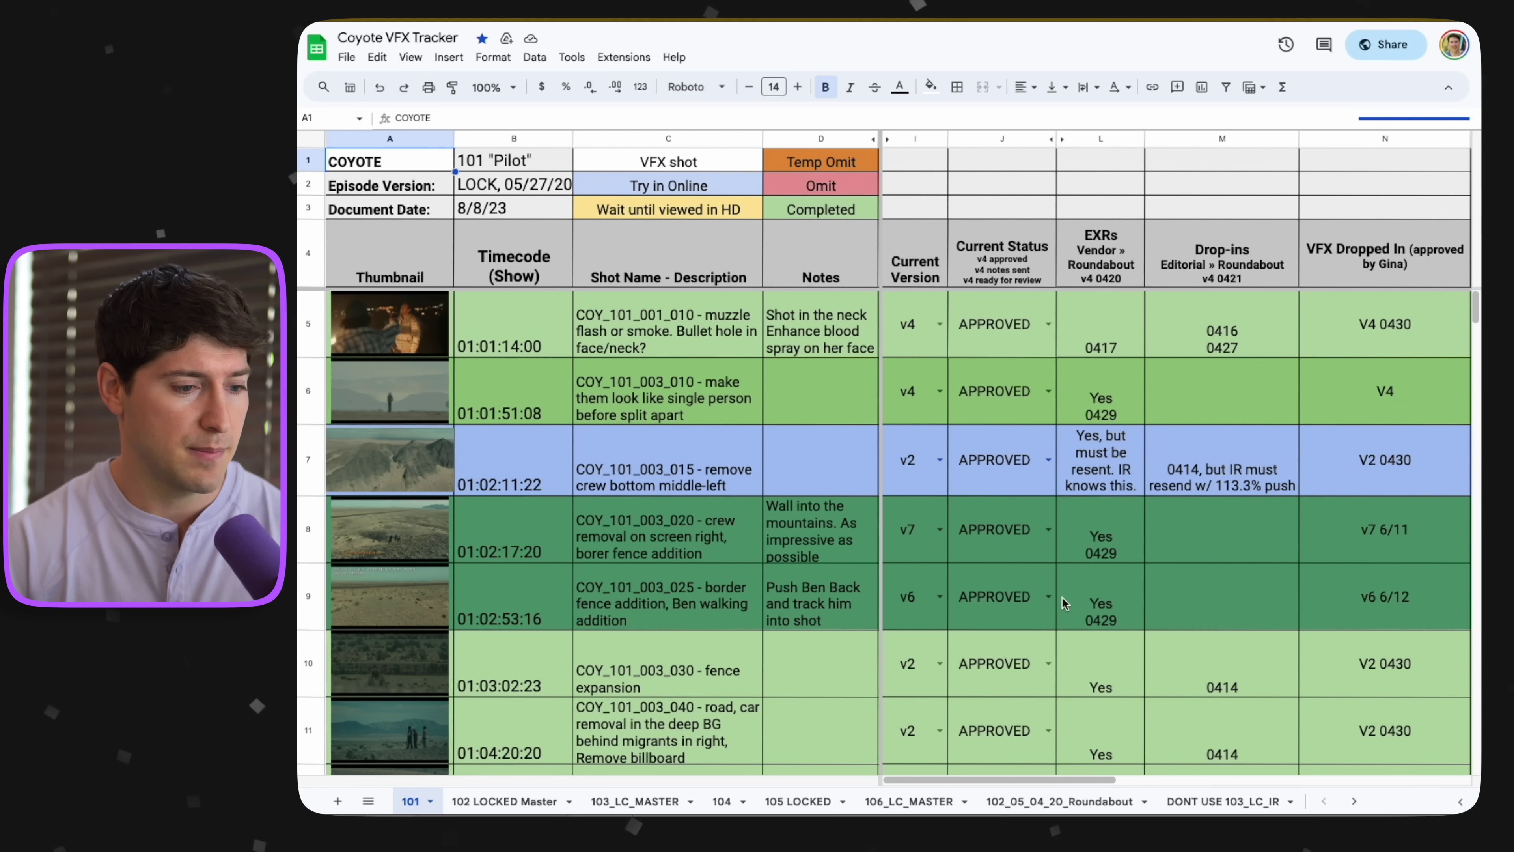
Shift-scroll back and forth through the columns of the Coyote VFX Tracker's 101 sheet.
{"action": "mouse_move", "coordinate": [1071, 779]}
{"action": "left_mouse_down"}
{"action": "mouse_move", "coordinate": [1365, 782]}
{"action": "mouse_move", "coordinate": [1077, 780]}
{"action": "left_mouse_up"}
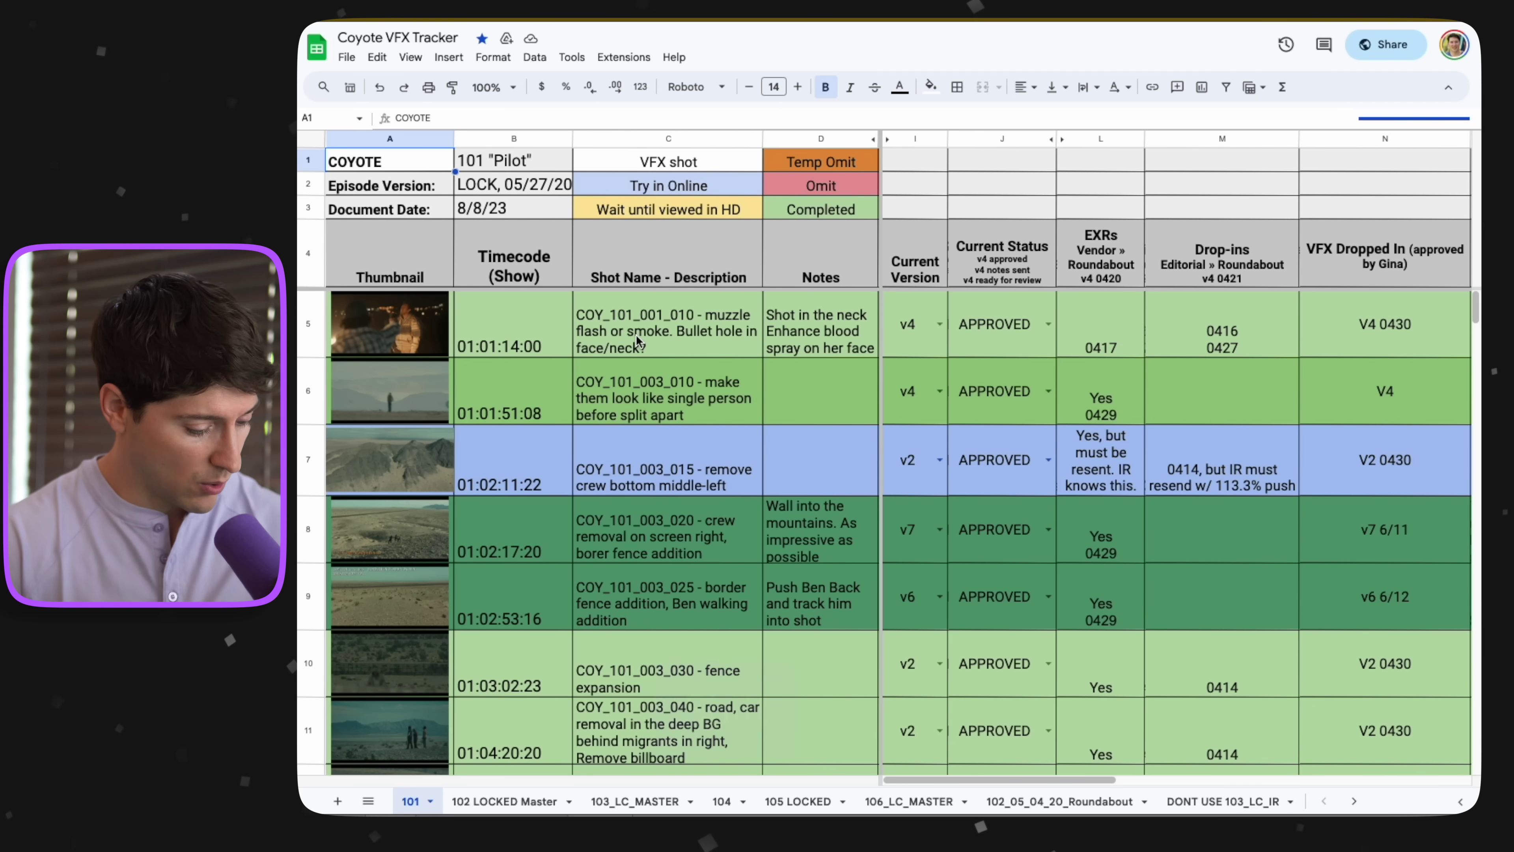
{"action": "scroll", "coordinate": [656, 341], "scroll_direction": "right", "scroll_amount": 2}
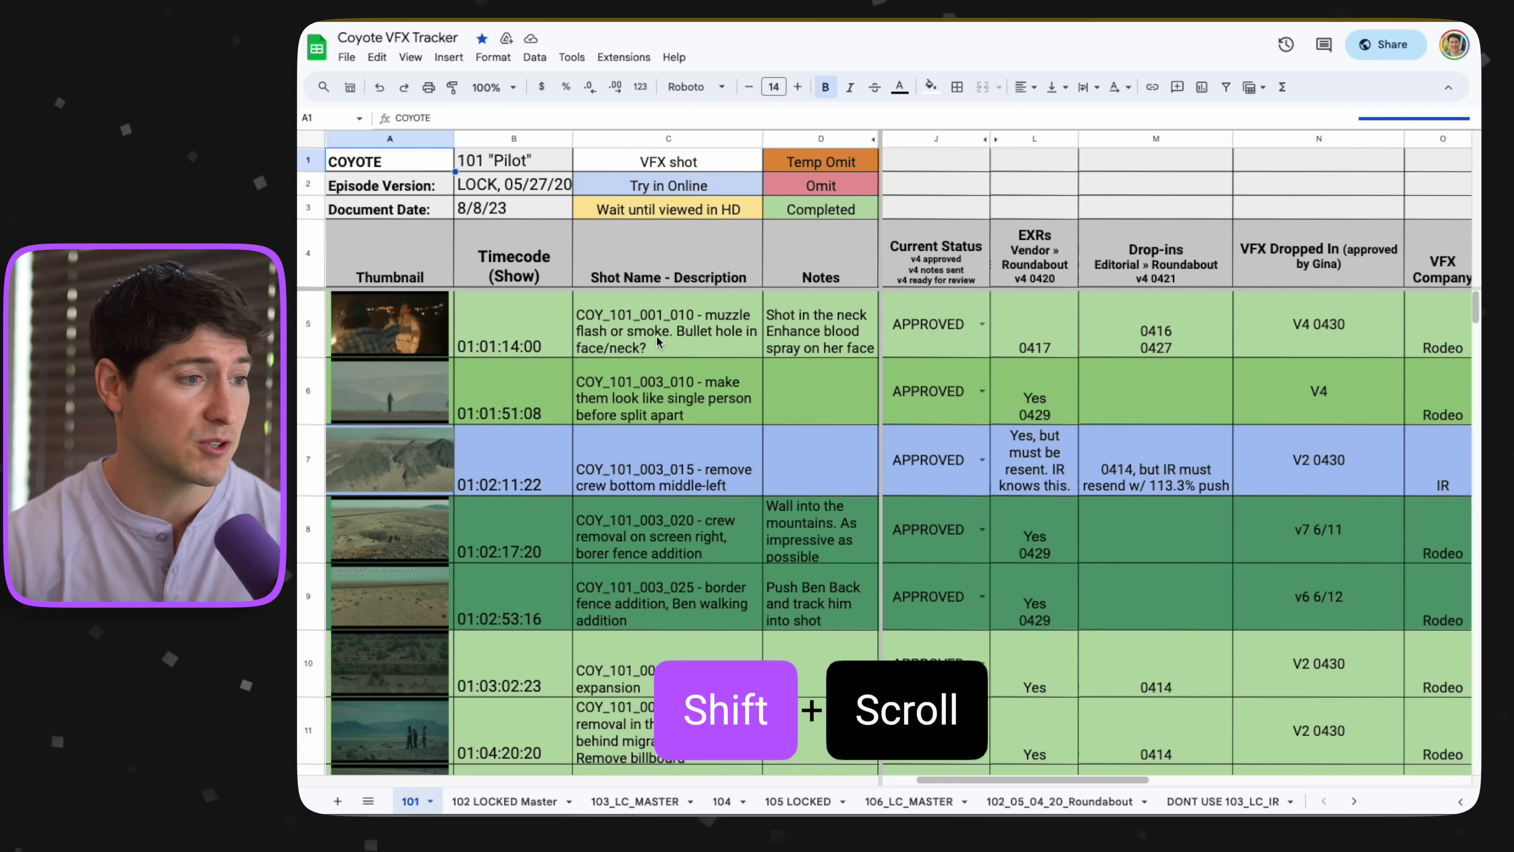
{"action": "scroll", "coordinate": [789, 369], "scroll_direction": "right", "scroll_amount": 5}
{"action": "scroll", "coordinate": [1138, 484], "scroll_direction": "left", "scroll_amount": 7}
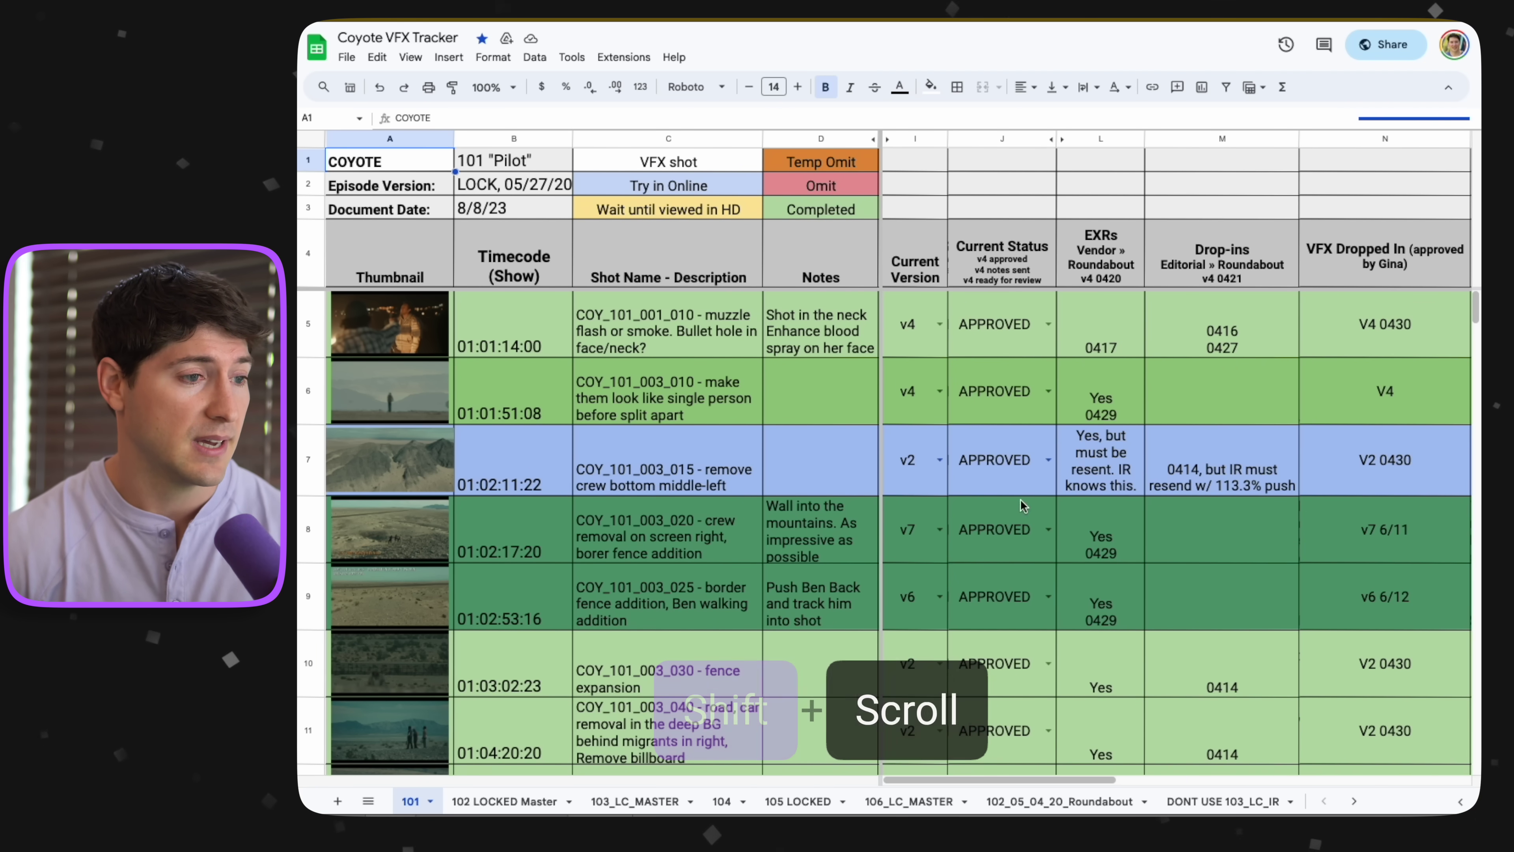
{"action": "scroll", "coordinate": [930, 508], "scroll_direction": "down", "scroll_amount": 5}
{"action": "scroll", "coordinate": [924, 509], "scroll_direction": "right", "scroll_amount": 5}
{"action": "scroll", "coordinate": [930, 507], "scroll_direction": "left", "scroll_amount": 1}
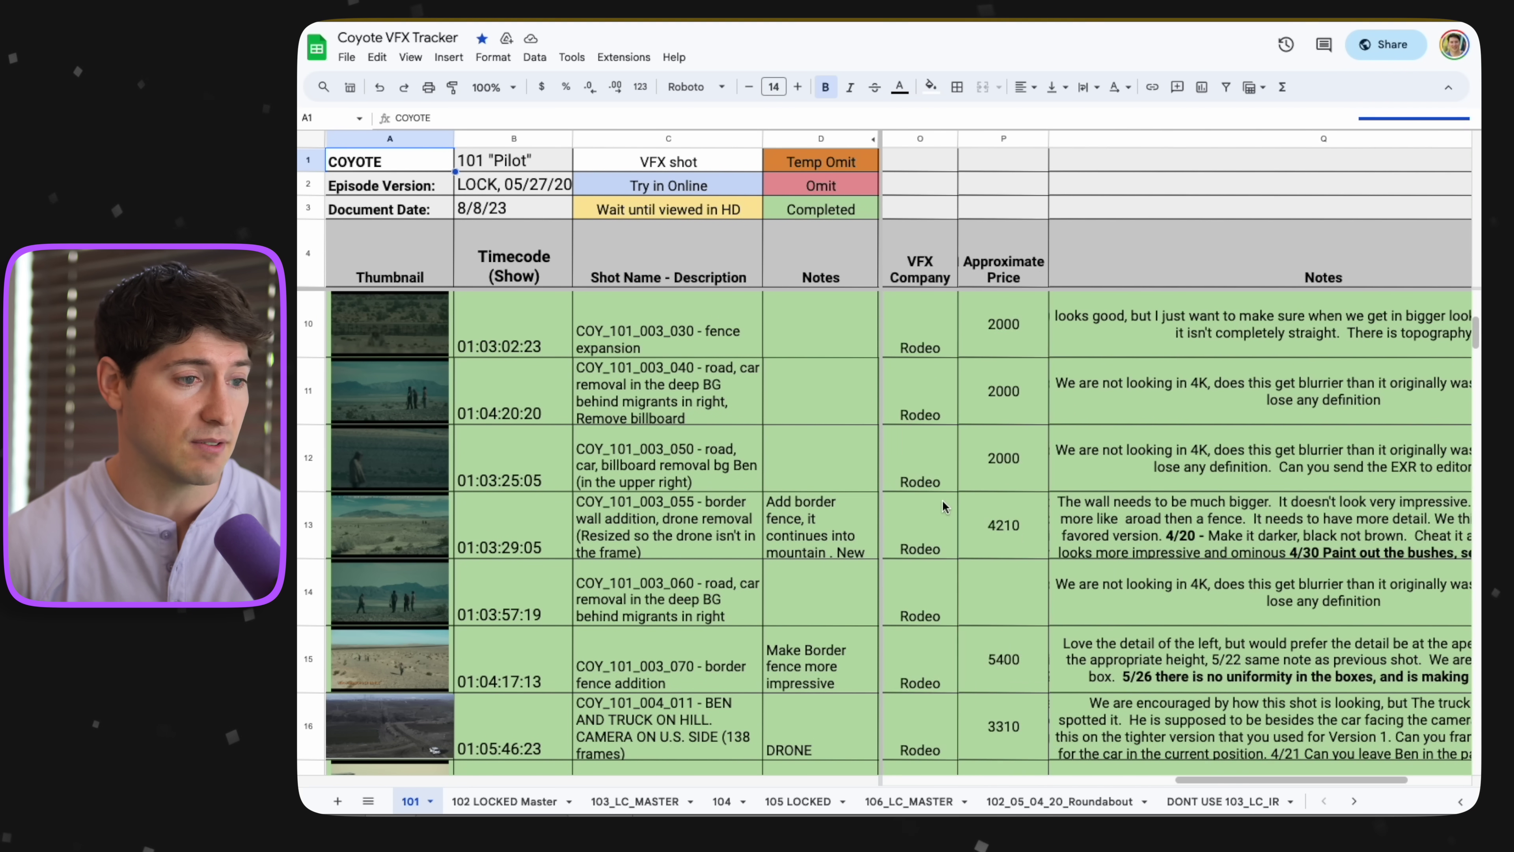
{"action": "scroll", "coordinate": [936, 507], "scroll_direction": "right", "scroll_amount": 2}
{"action": "scroll", "coordinate": [945, 505], "scroll_direction": "left", "scroll_amount": 6}
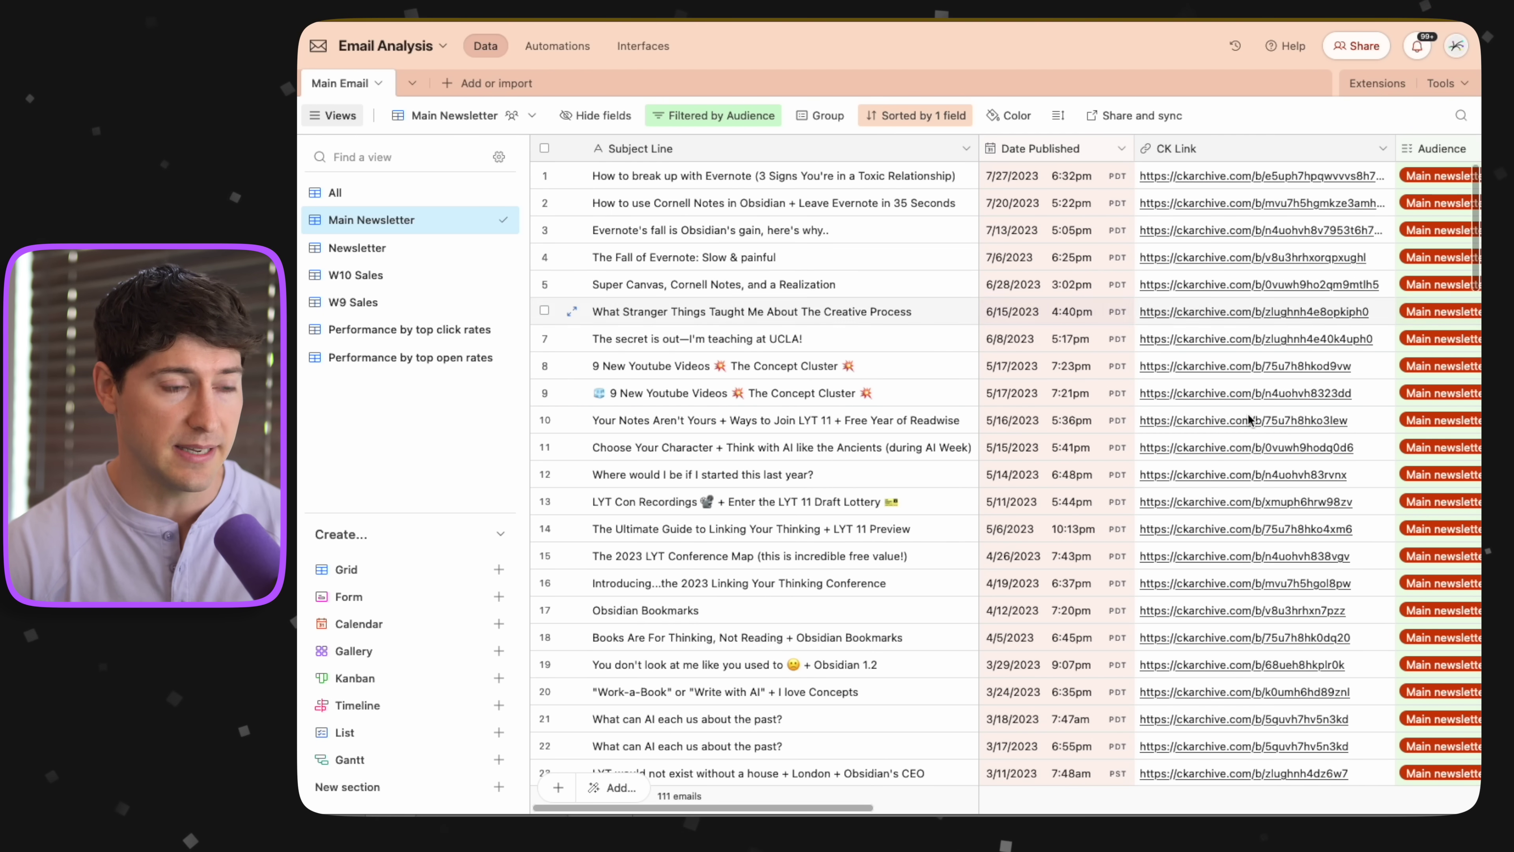
{"action": "scroll", "coordinate": [956, 271], "scroll_direction": "right", "scroll_amount": 5}
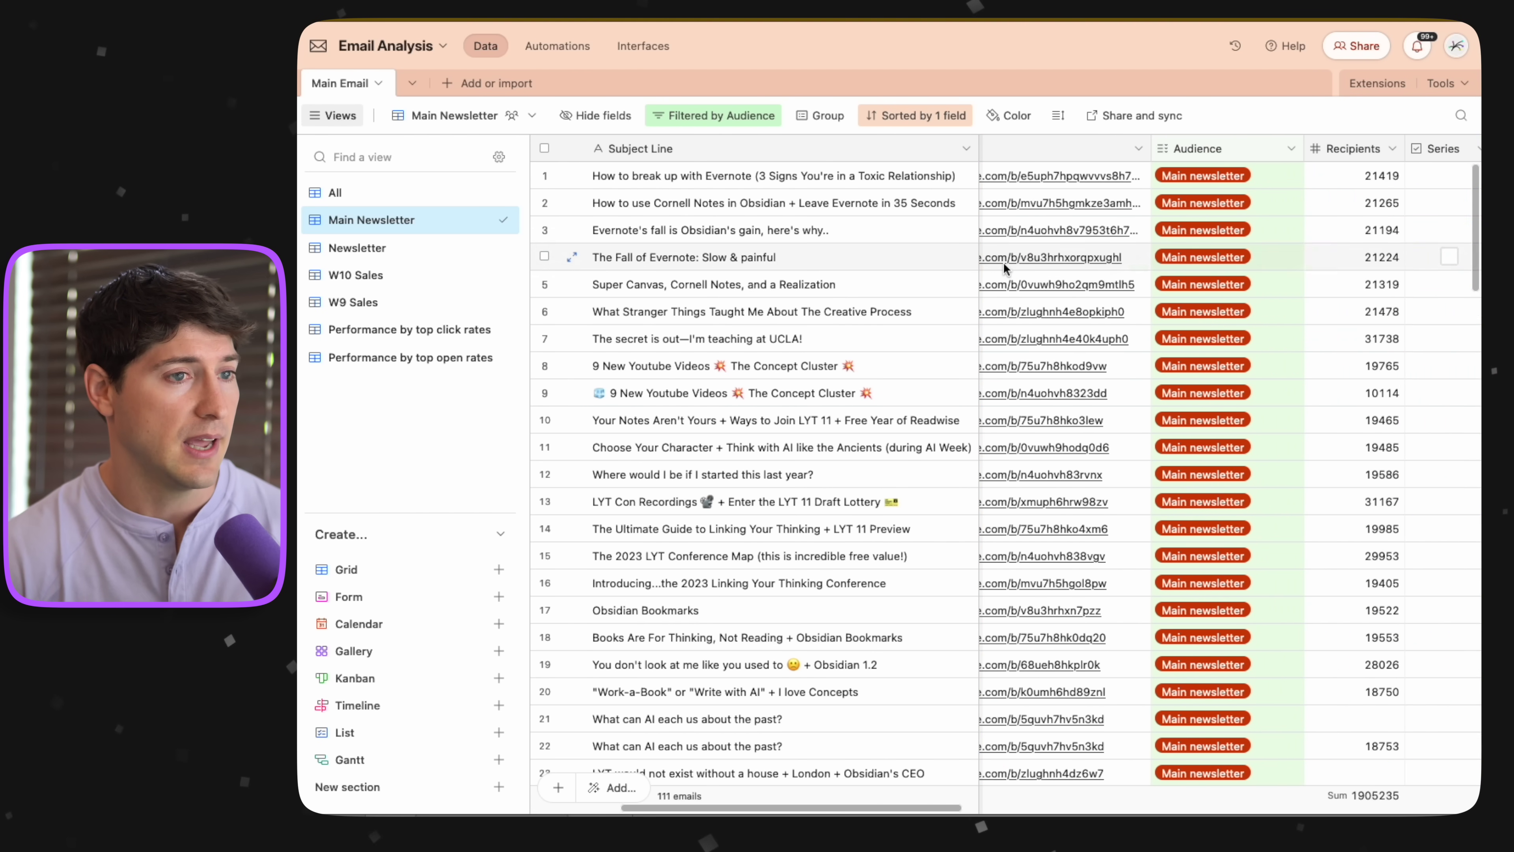
{"action": "scroll", "coordinate": [1162, 272], "scroll_direction": "left", "scroll_amount": 1}
{"action": "scroll", "coordinate": [1201, 271], "scroll_direction": "right", "scroll_amount": 6}
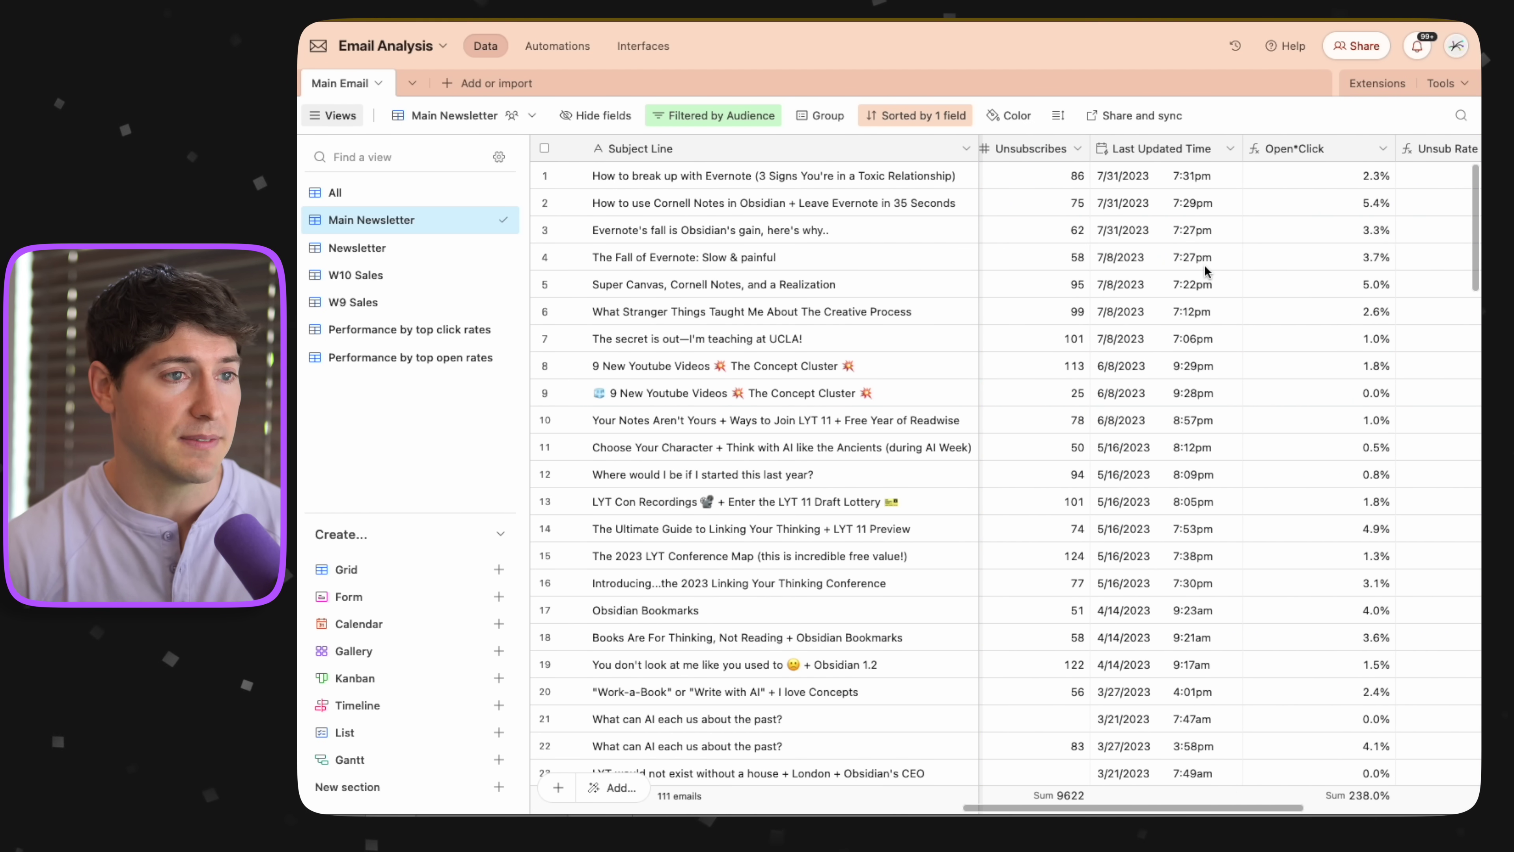
{"action": "scroll", "coordinate": [1203, 271], "scroll_direction": "left", "scroll_amount": 6}
{"action": "scroll", "coordinate": [1203, 273], "scroll_direction": "left", "scroll_amount": 3}
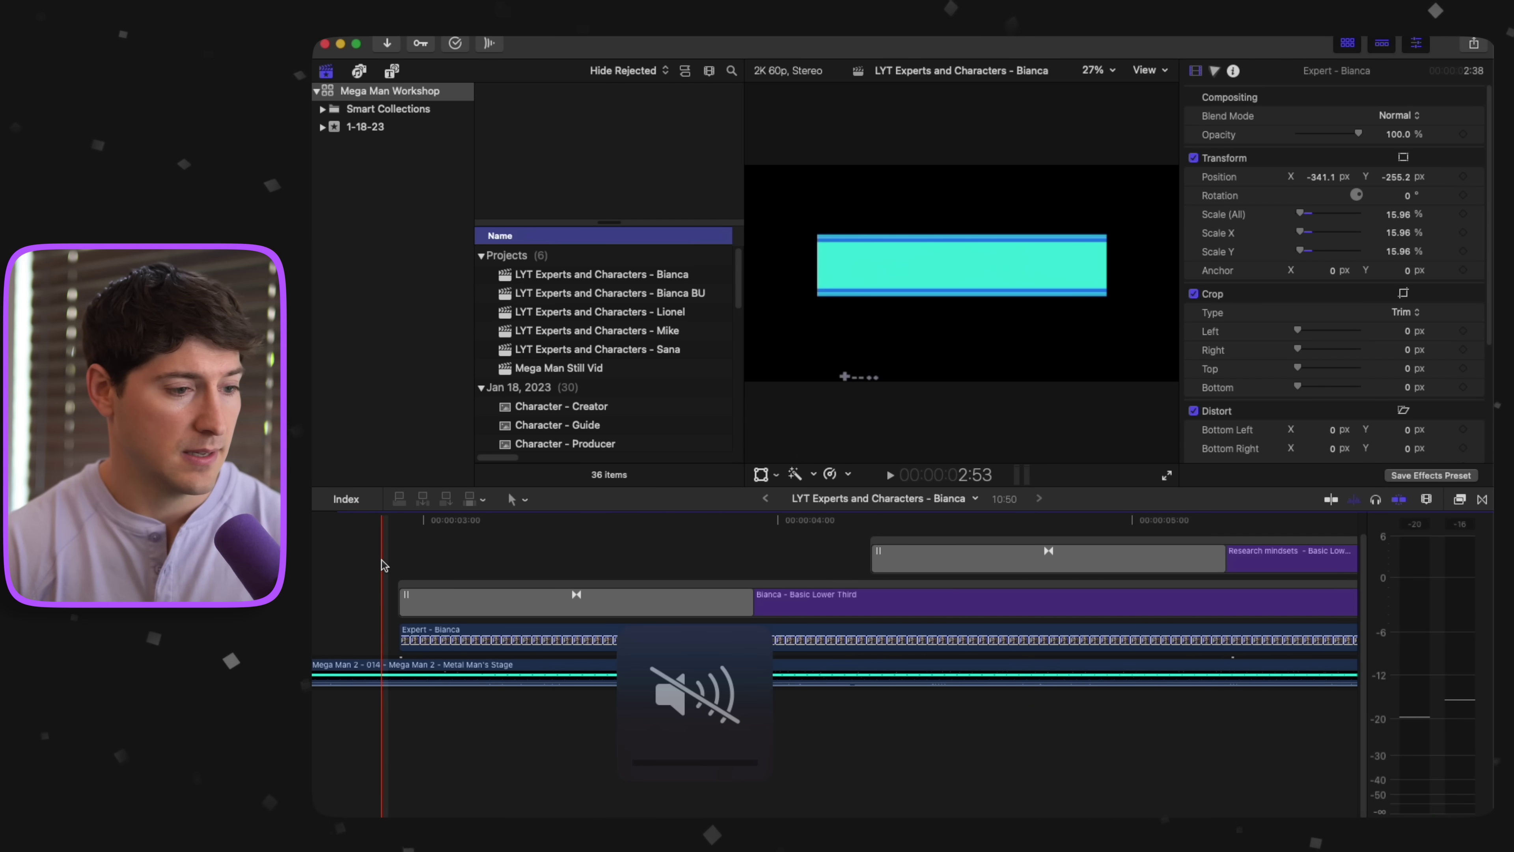
Play the timeline to preview the animated lower-third title with the guest's photo.
{"action": "key", "text": "space"}
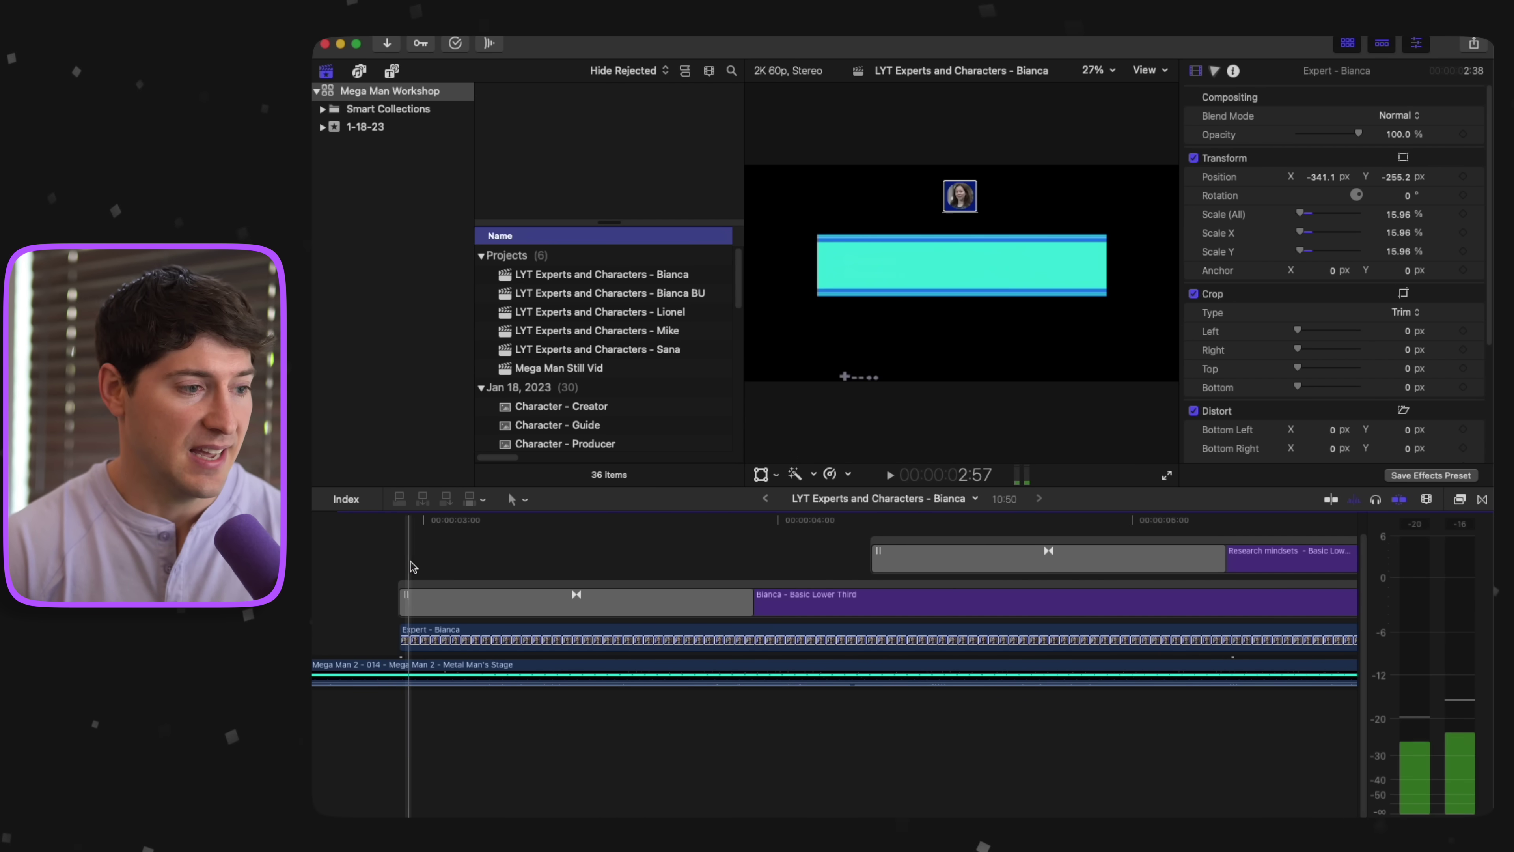
{"action": "scroll", "coordinate": [433, 562], "scroll_direction": "left", "scroll_amount": 4}
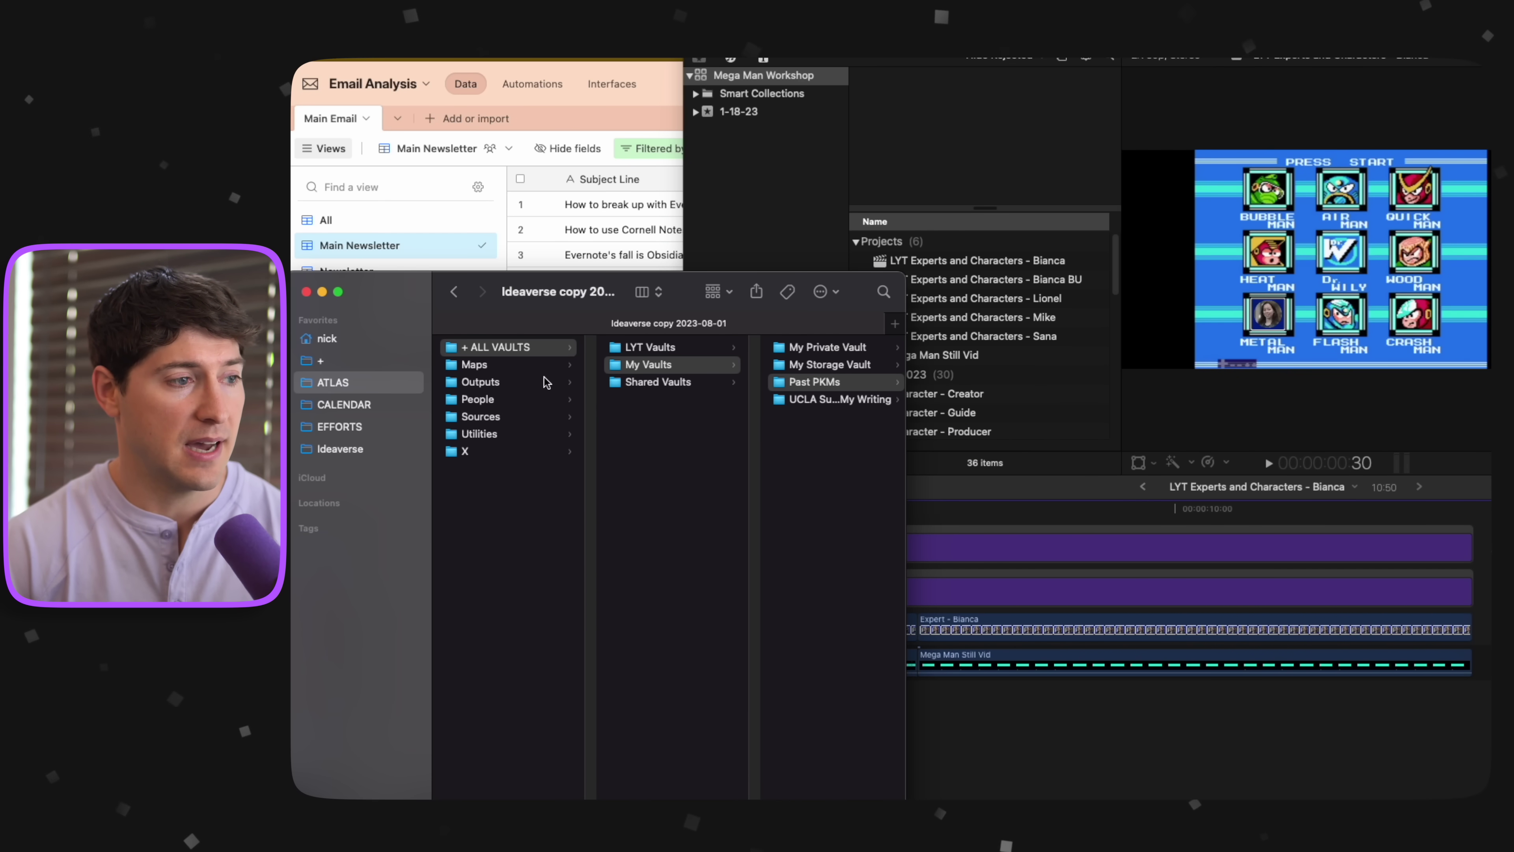
Navigate into Past PKMs > BACKUPS and select the dated vault backup folder.
{"action": "key", "text": "Right"}
{"action": "key", "text": "Right"}
{"action": "key", "text": "Down"}
{"action": "key", "text": "Down"}
{"action": "key", "text": "Down"}
{"action": "key", "text": "Down"}
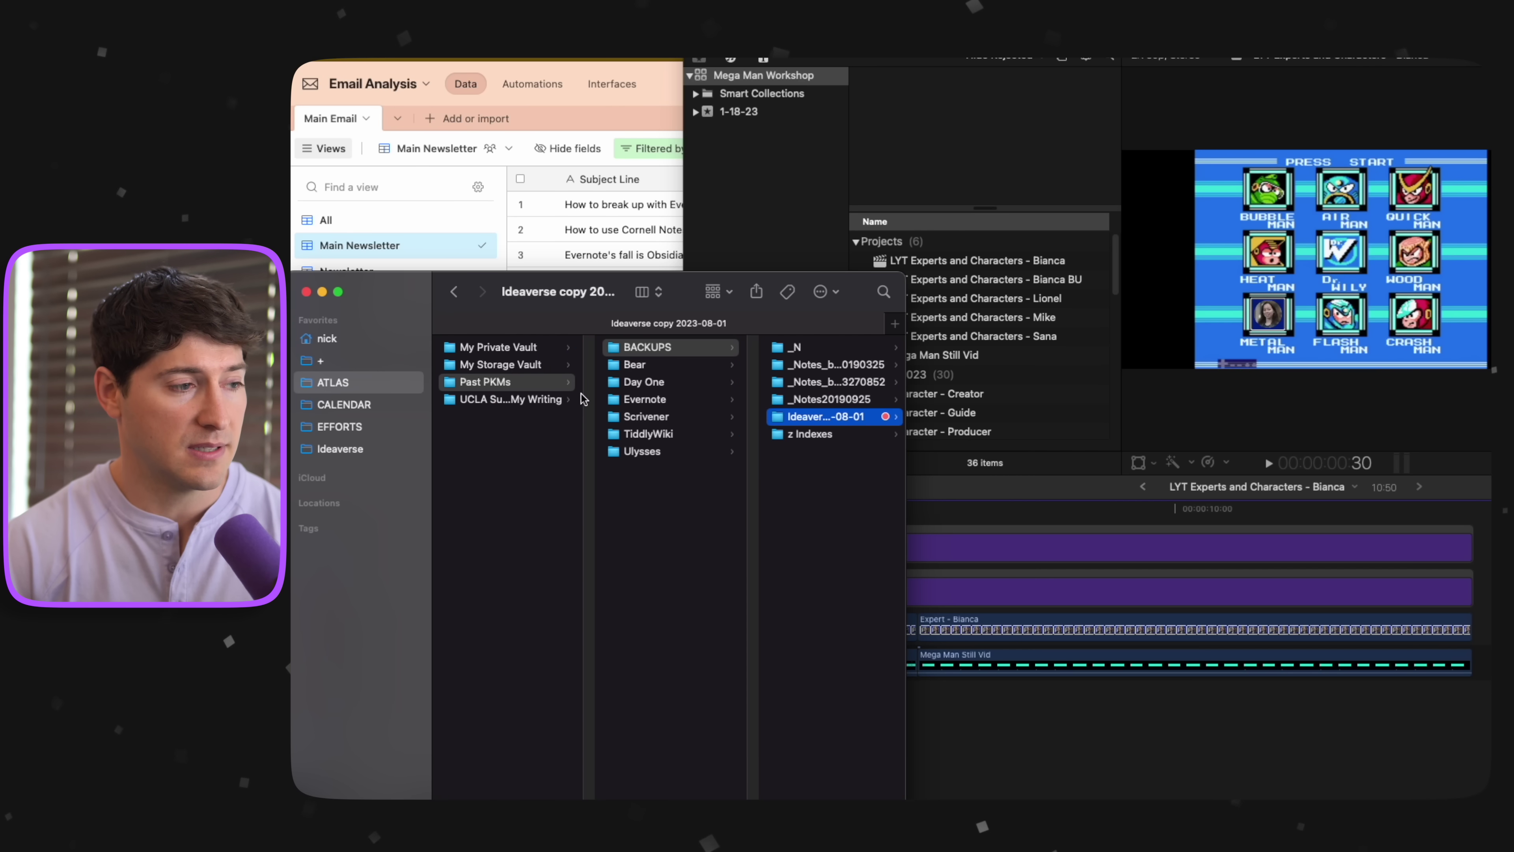
{"action": "key", "text": "Right"}
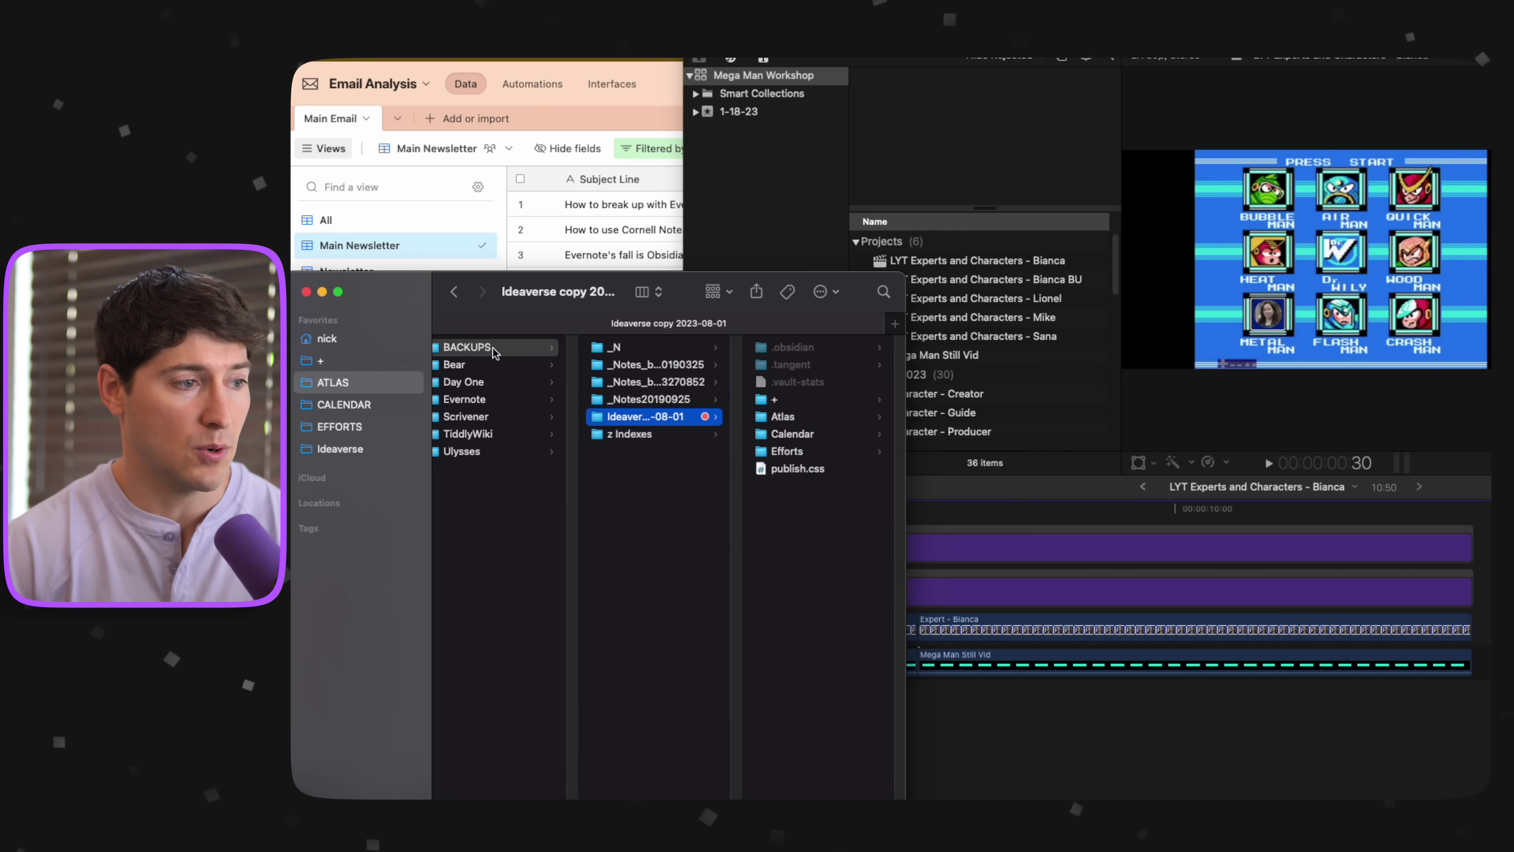
Open Calendar > Past Years > 2020 in the vault backup and scroll the columns horizontally.
{"action": "left_click", "coordinate": [811, 433]}
{"action": "left_click", "coordinate": [811, 381]}
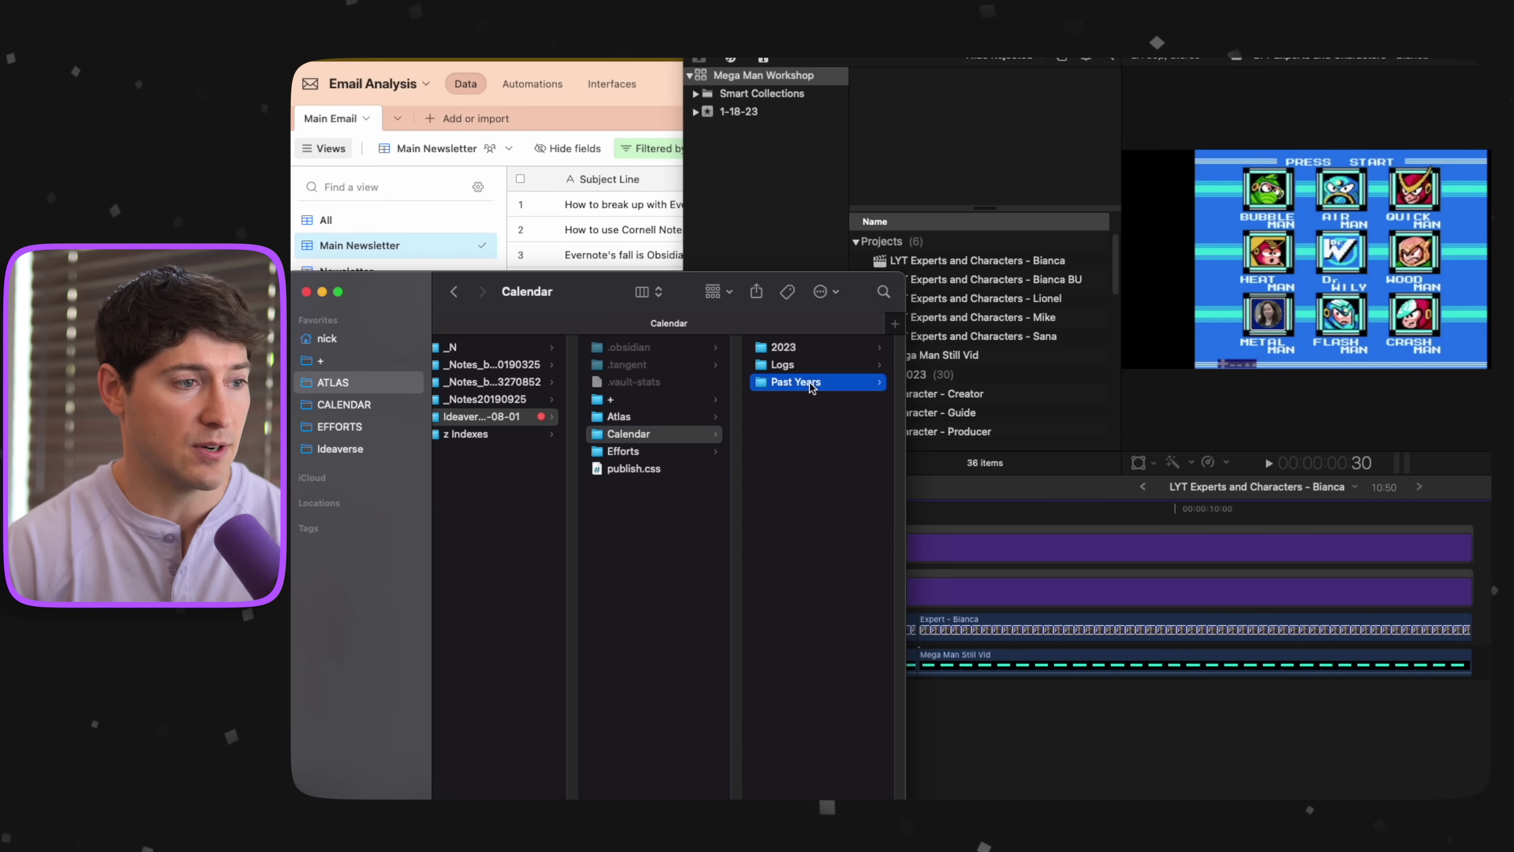
{"action": "left_click", "coordinate": [806, 470]}
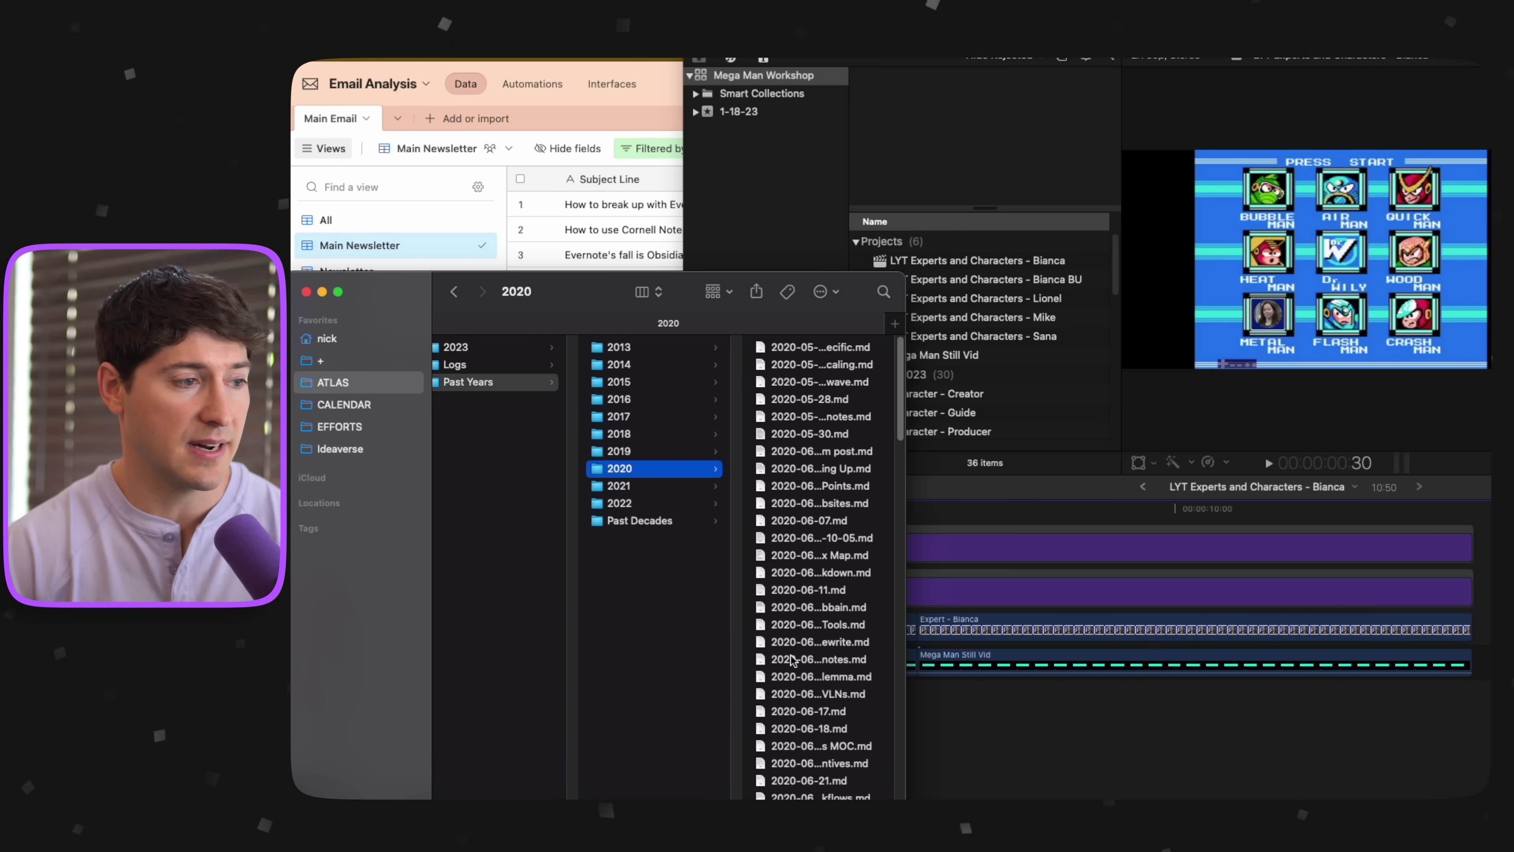
{"action": "scroll", "coordinate": [792, 659], "scroll_direction": "left", "scroll_amount": 10}
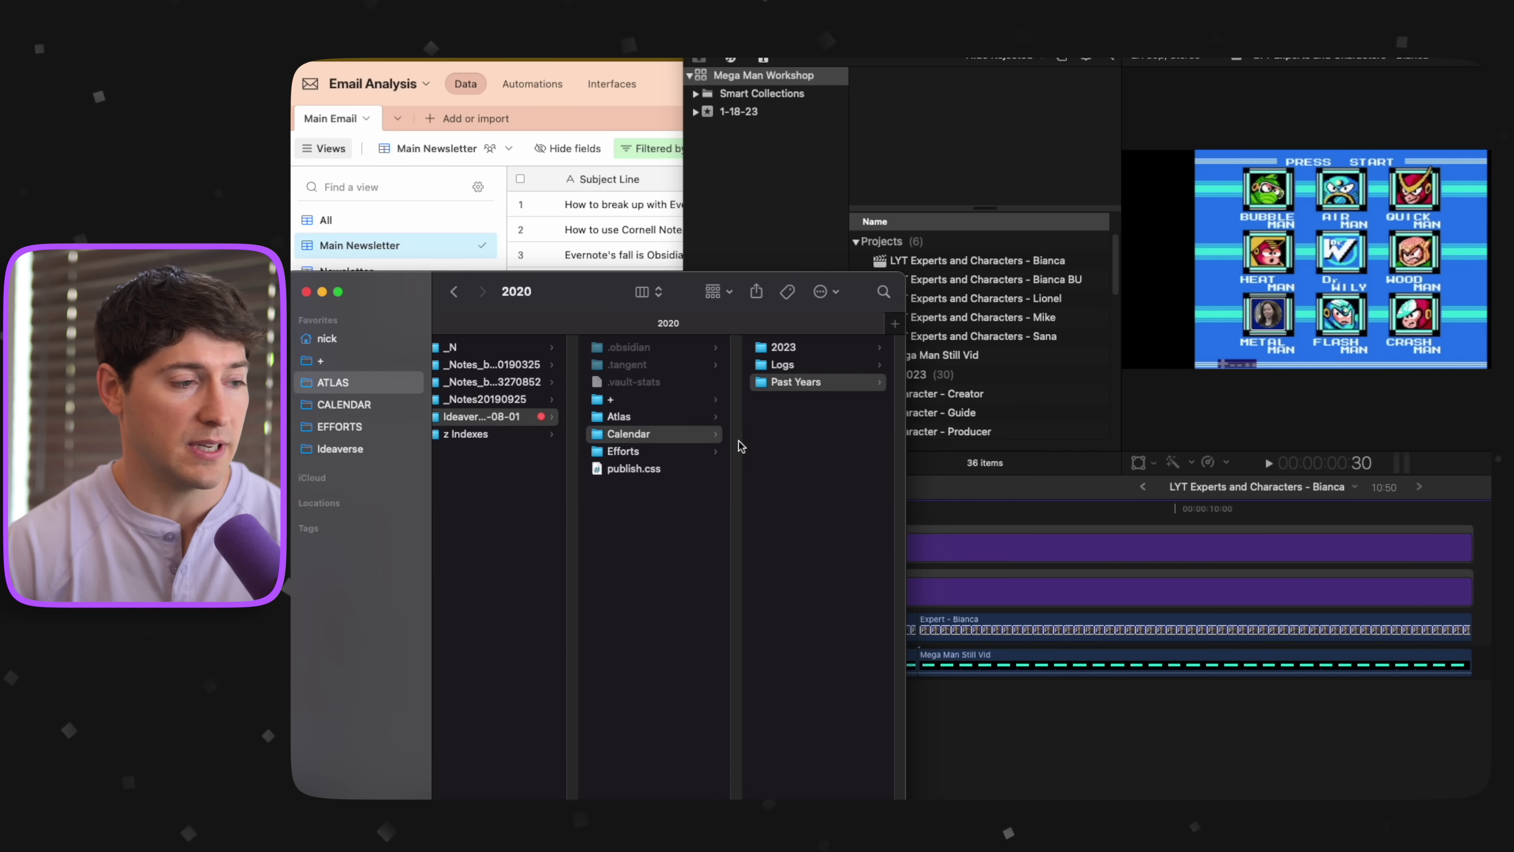
{"action": "scroll", "coordinate": [743, 448], "scroll_direction": "left", "scroll_amount": 5}
{"action": "scroll", "coordinate": [745, 444], "scroll_direction": "right", "scroll_amount": 8}
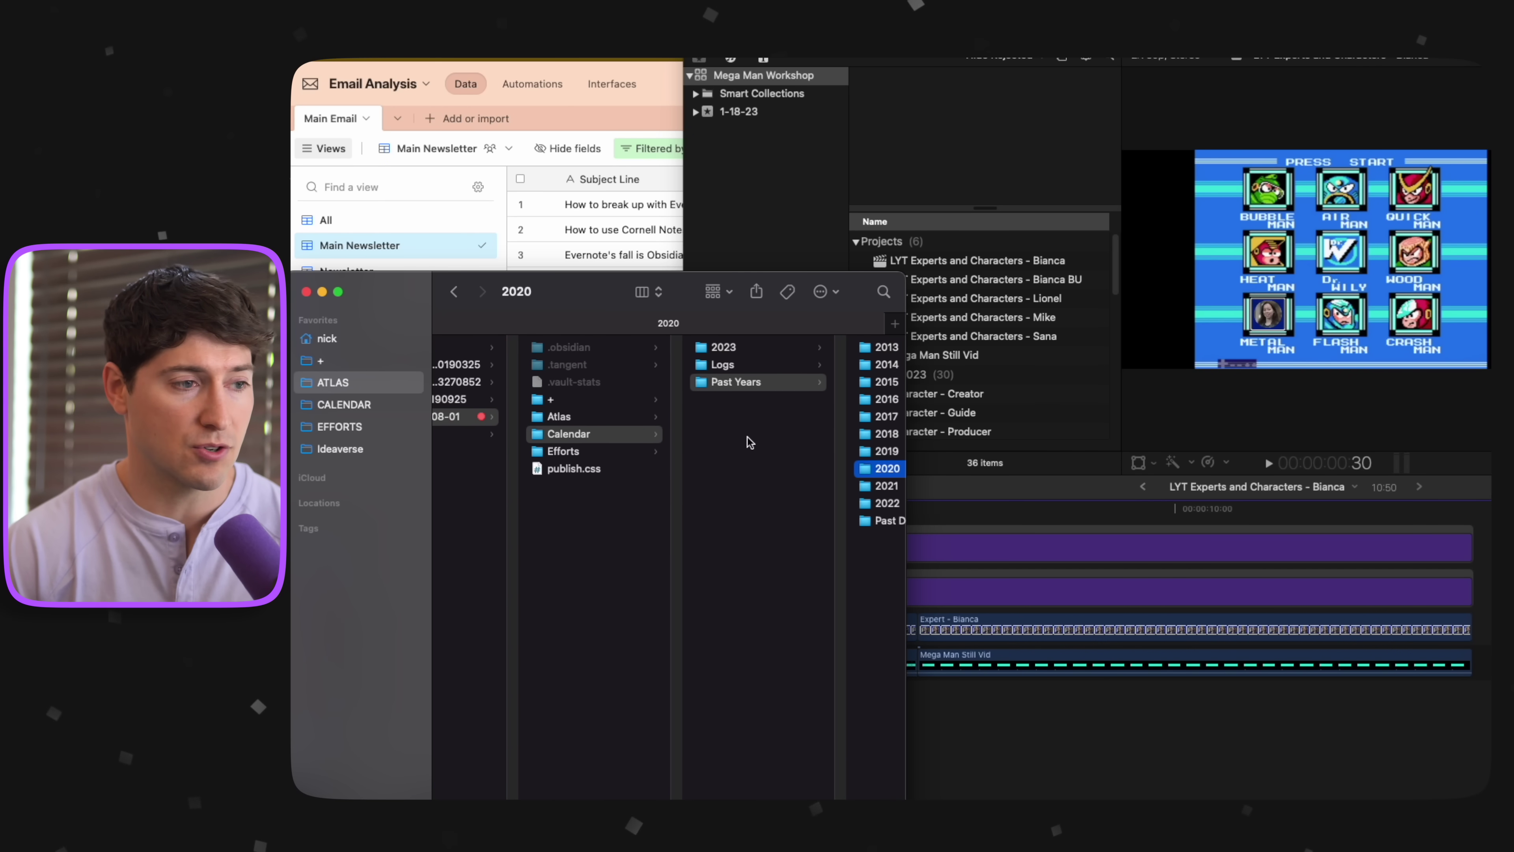
{"action": "scroll", "coordinate": [749, 444], "scroll_direction": "left", "scroll_amount": 10}
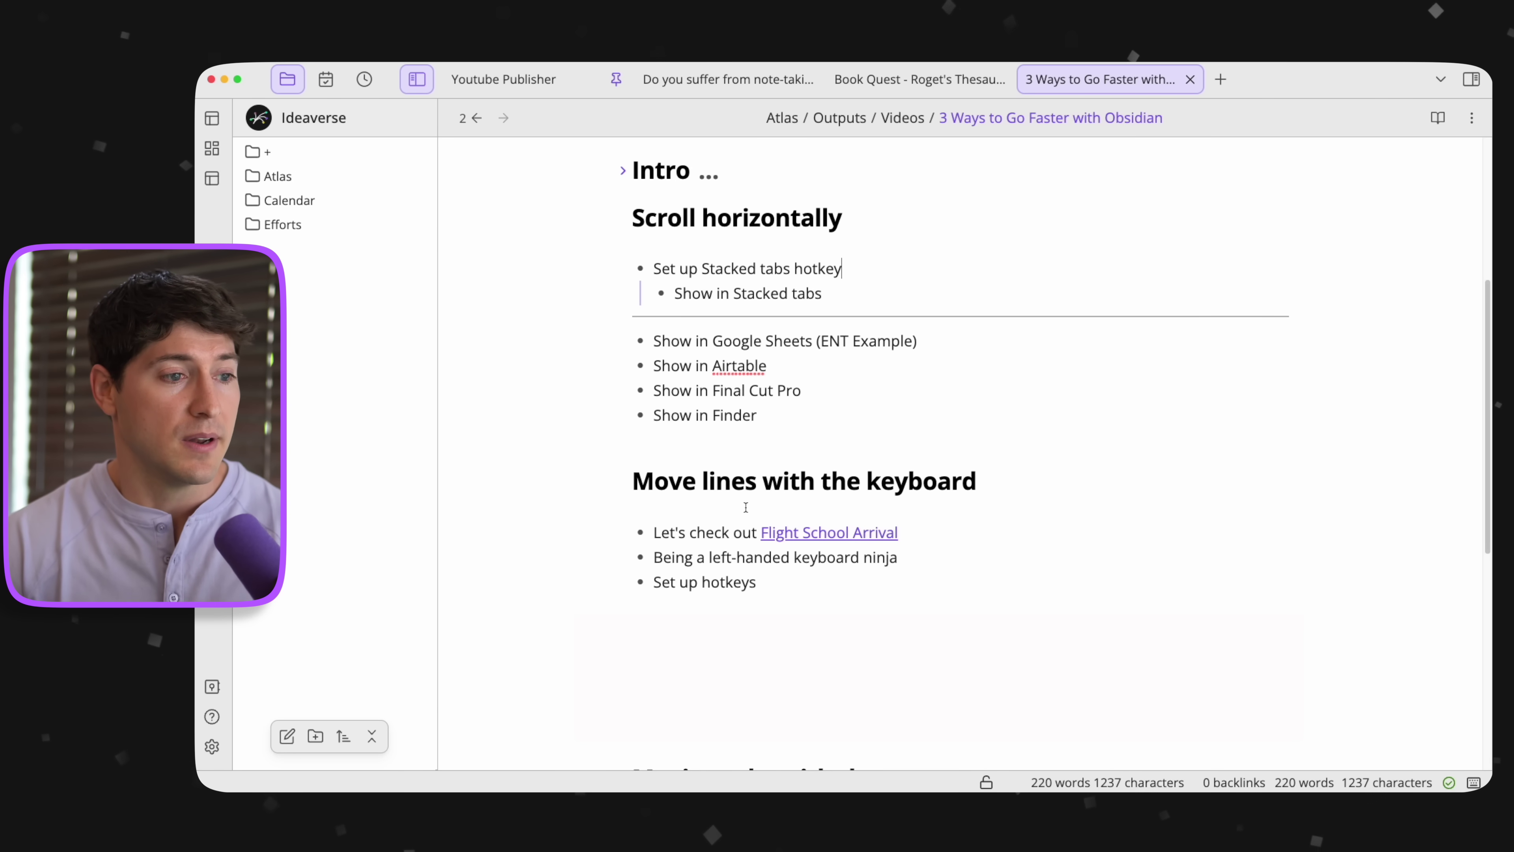
Make the 'Show in Finder' text bold with Cmd+B.
{"action": "left_click_drag", "start_coordinate": [768, 413], "coordinate": [654, 415]}
{"action": "key", "text": "super+b"}
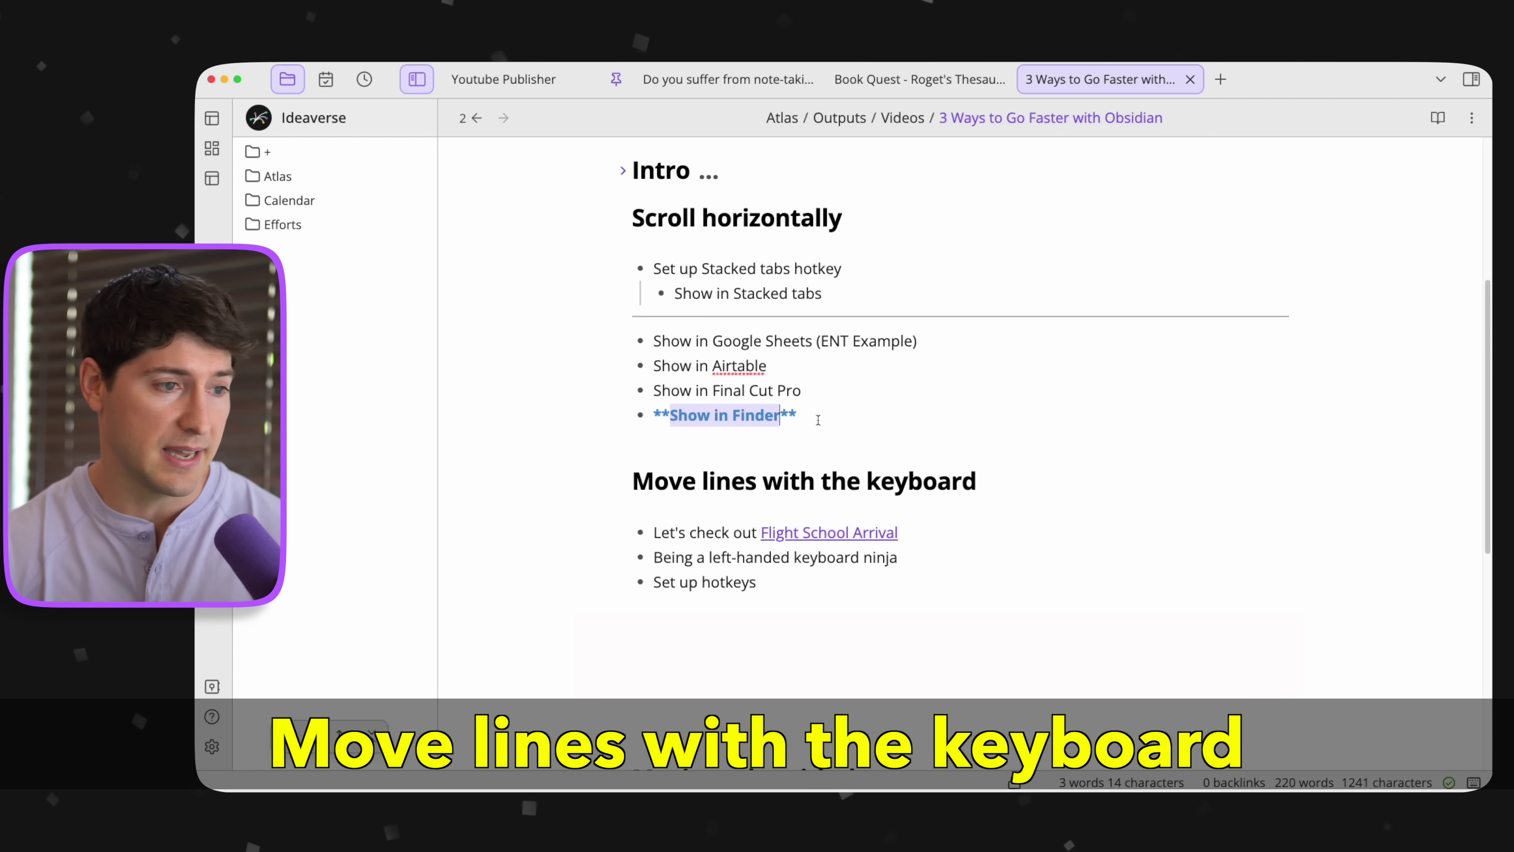
{"action": "left_click", "coordinate": [693, 434]}
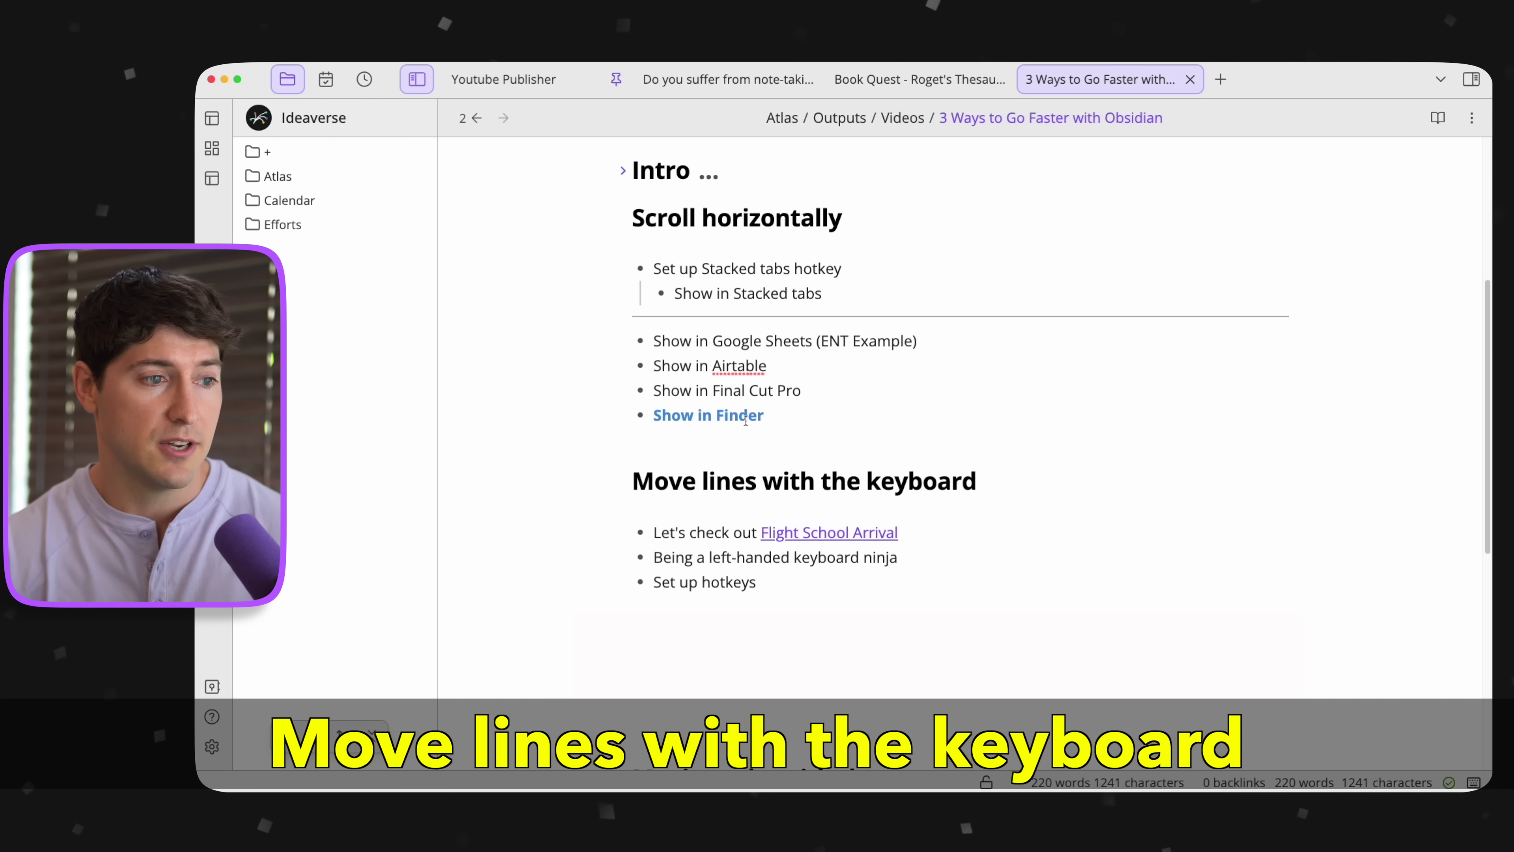
Move the bold line up and back down several times, leaving it last in the list.
{"action": "left_click", "coordinate": [811, 416]}
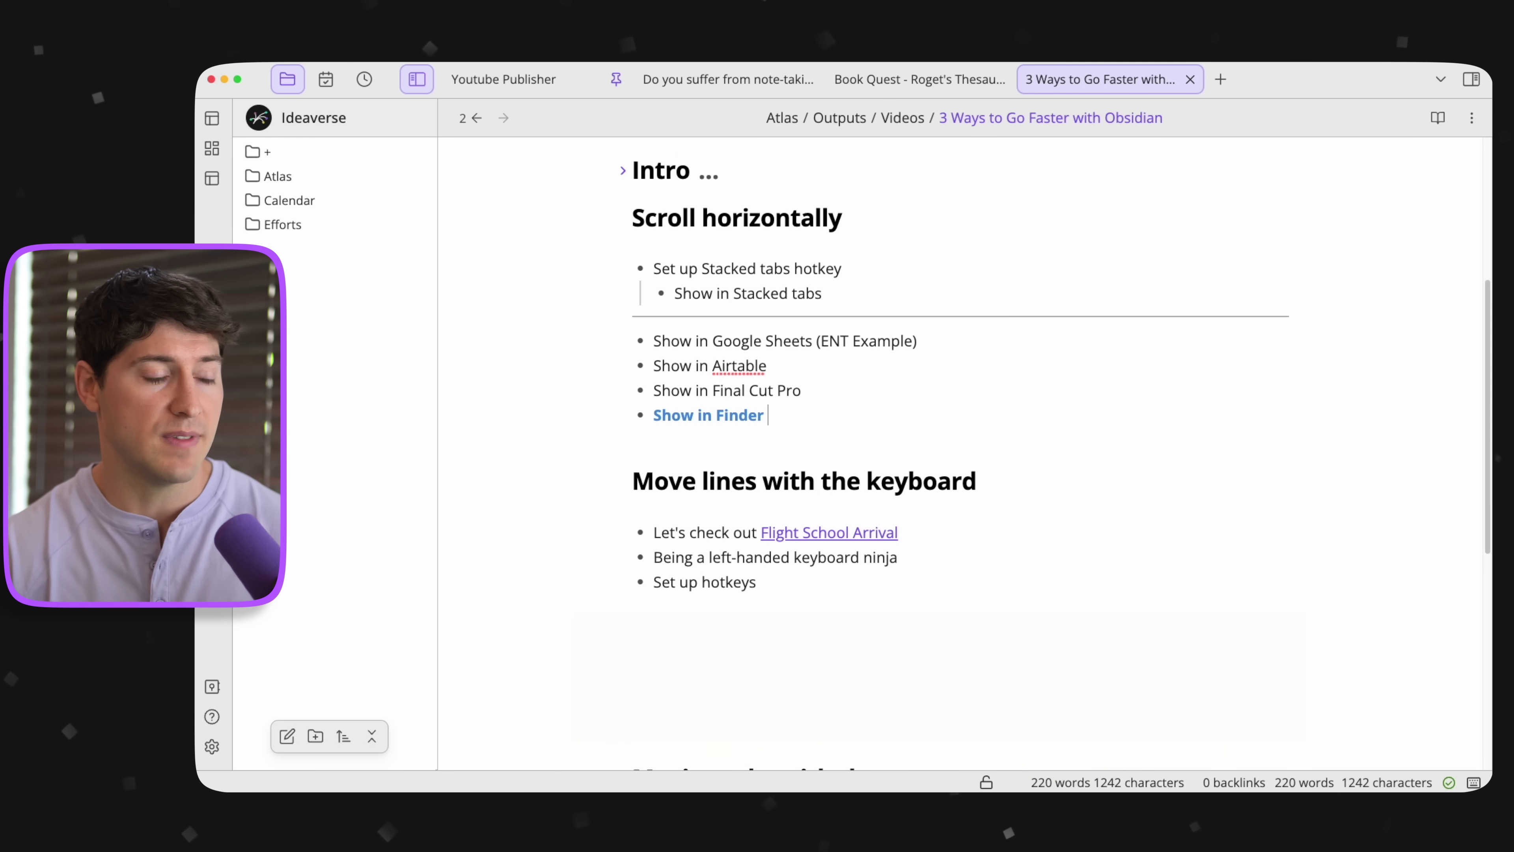
{"action": "key", "text": "alt+Up"}
{"action": "key", "text": "alt+Up"}
{"action": "key", "text": "alt+Up"}
{"action": "key", "text": "alt+Down"}
{"action": "key", "text": "alt+Down"}
{"action": "key", "text": "alt+Down"}
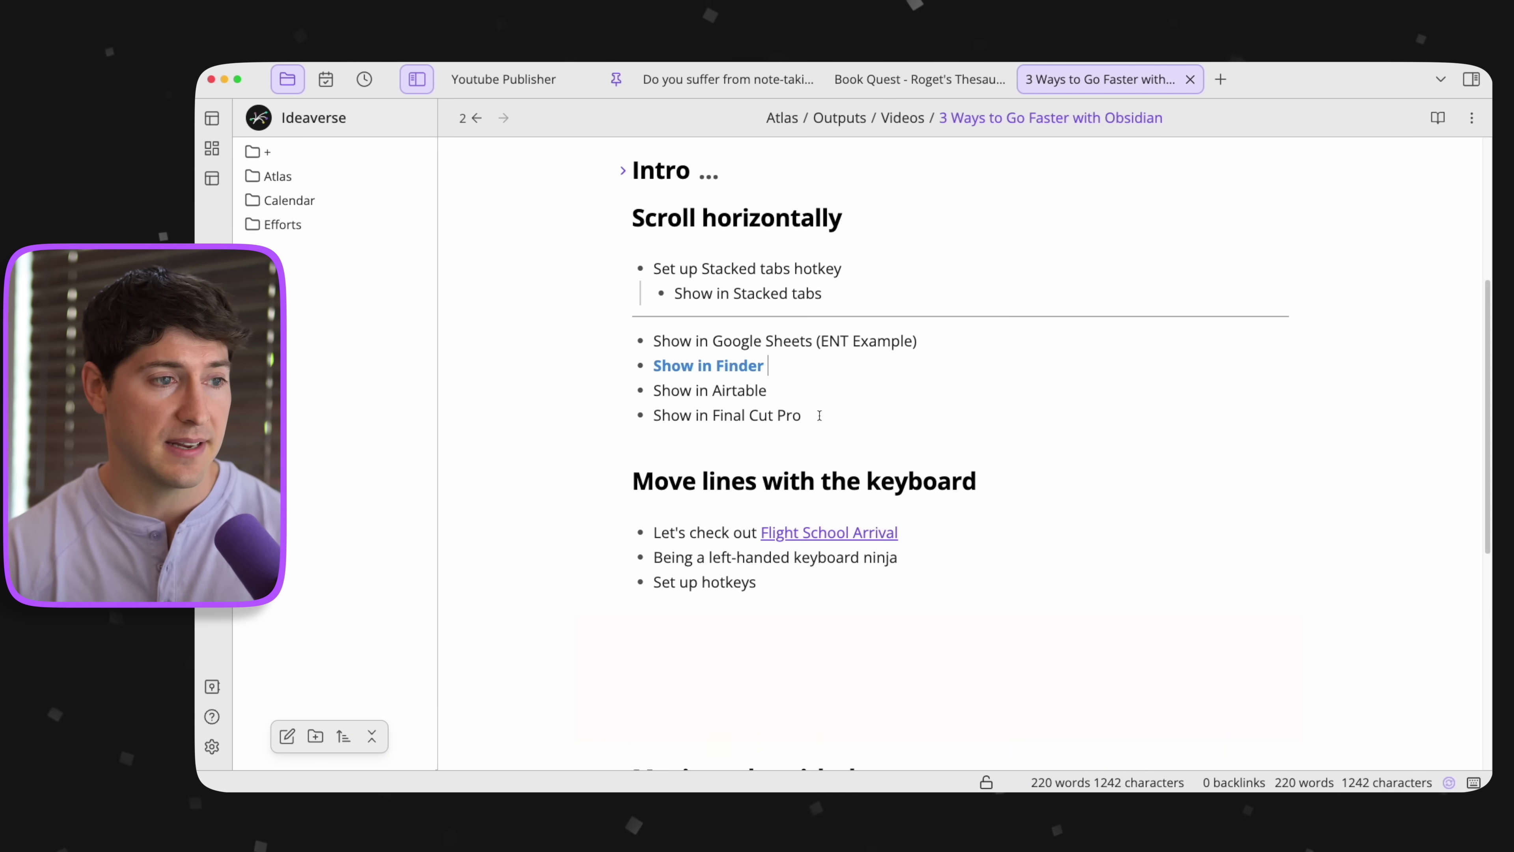
{"action": "key", "text": "alt+Up"}
{"action": "key", "text": "alt+Up"}
{"action": "key", "text": "alt+Up"}
{"action": "key", "text": "alt+Down"}
{"action": "key", "text": "alt+Down"}
{"action": "key", "text": "alt+Down"}
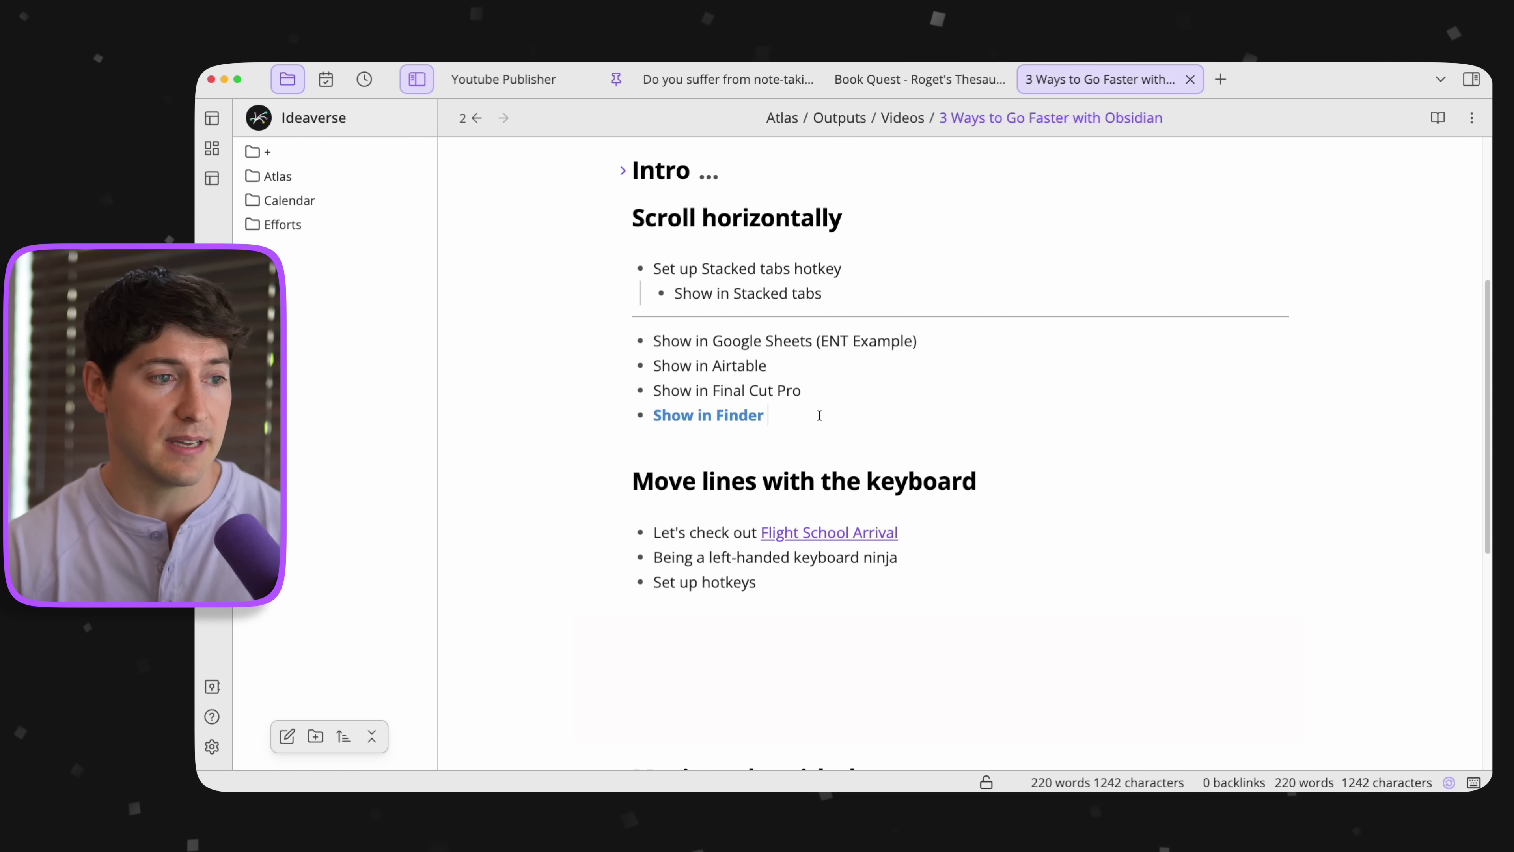
{"action": "key", "text": "alt+Up"}
{"action": "key", "text": "alt+Up"}
{"action": "key", "text": "alt+Up"}
{"action": "key", "text": "alt+Down"}
{"action": "key", "text": "alt+Down"}
{"action": "key", "text": "alt+Down"}
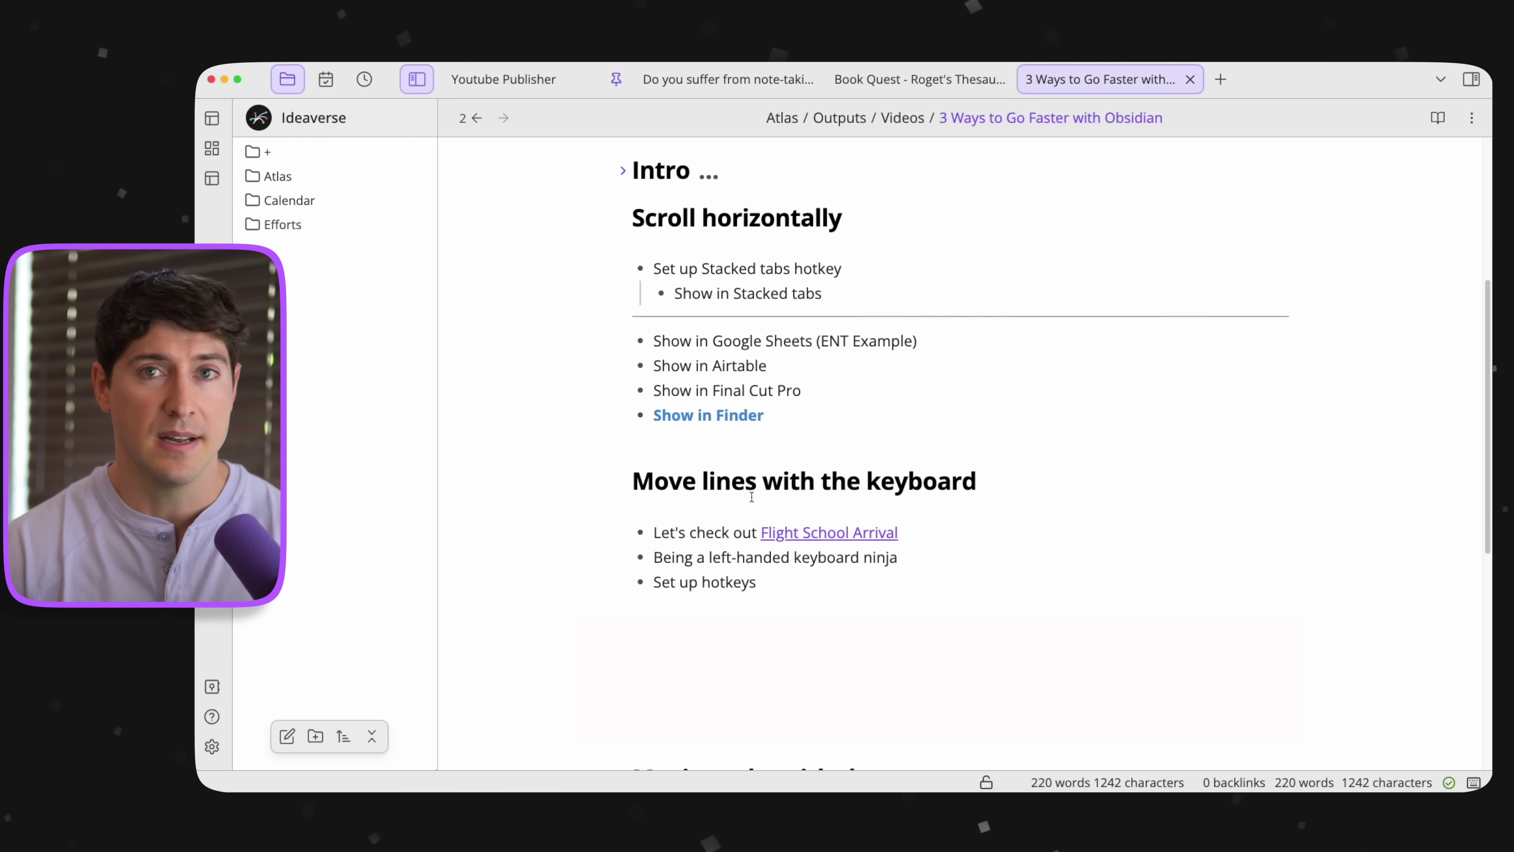
Open Flight School Arrival in a new tab, go to Hangar, then open Obsidian Core Maneuvers.
{"action": "left_click", "coordinate": [817, 534], "text": "super"}
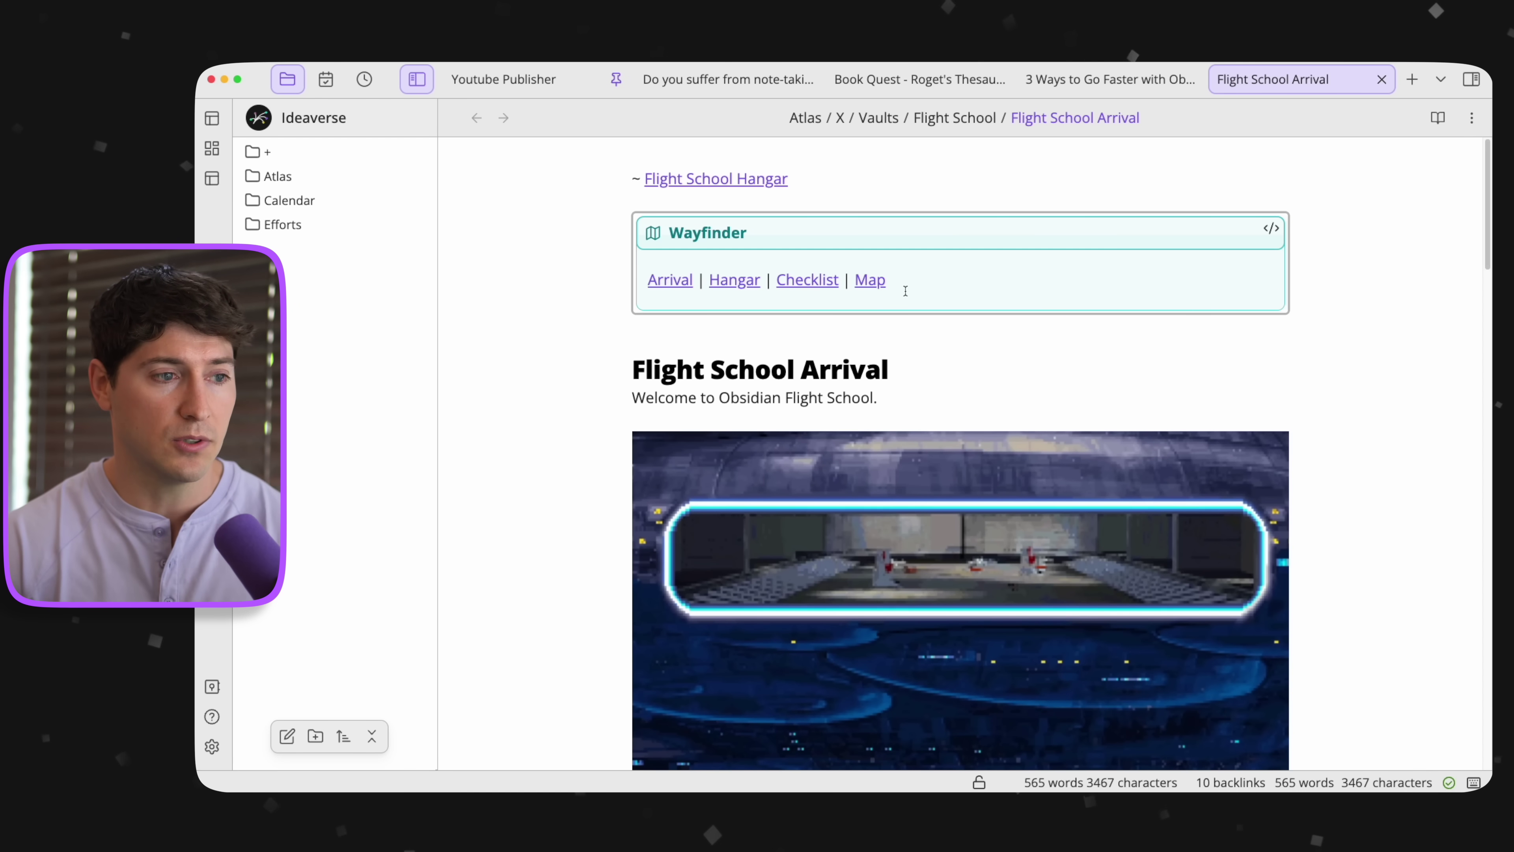
{"action": "left_click", "coordinate": [741, 281]}
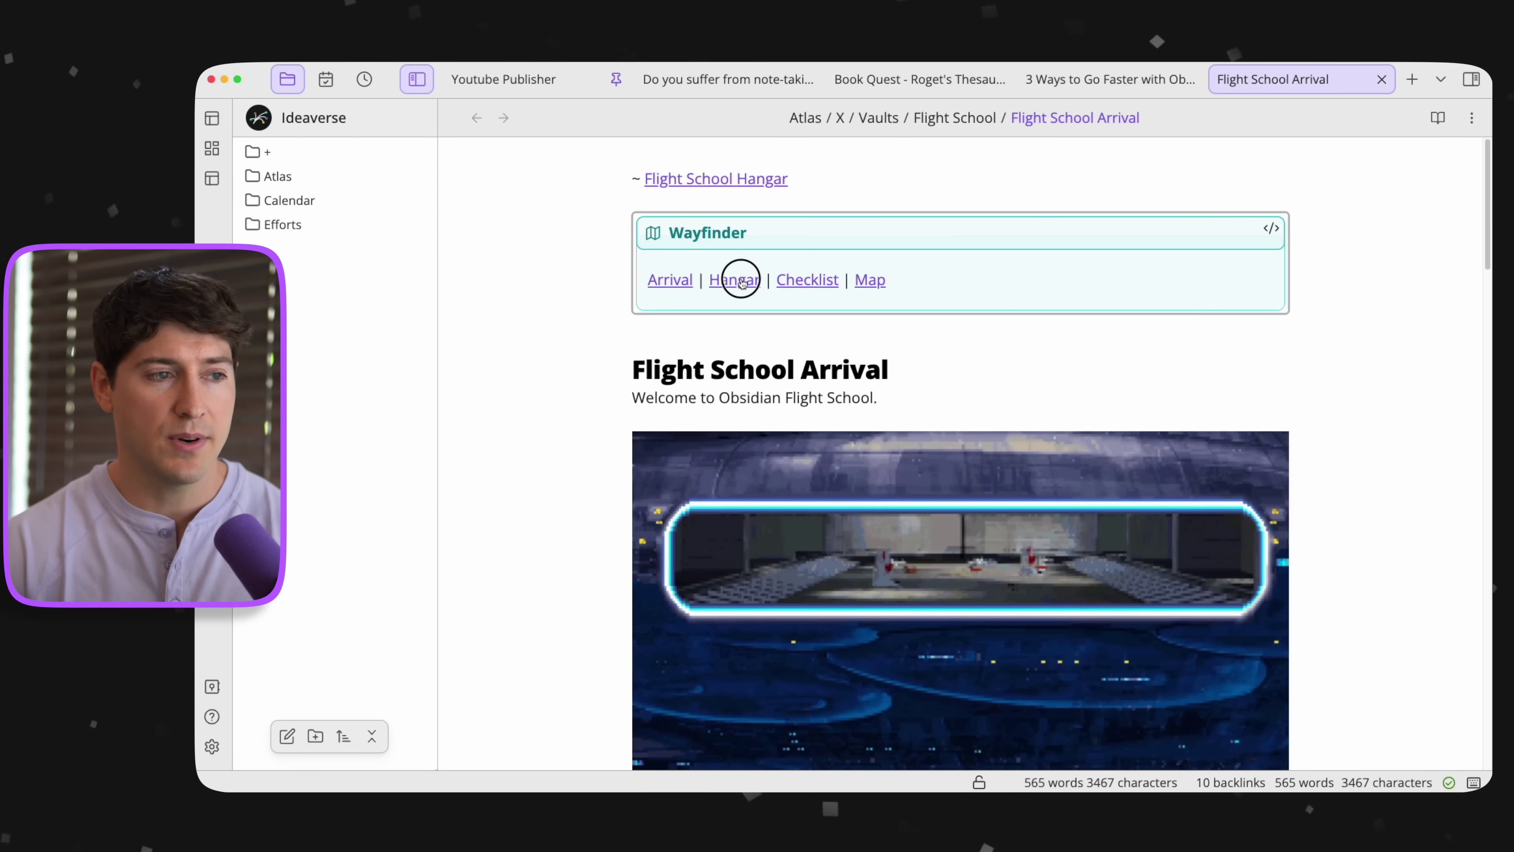
{"action": "scroll", "coordinate": [859, 546], "scroll_direction": "down", "scroll_amount": 8}
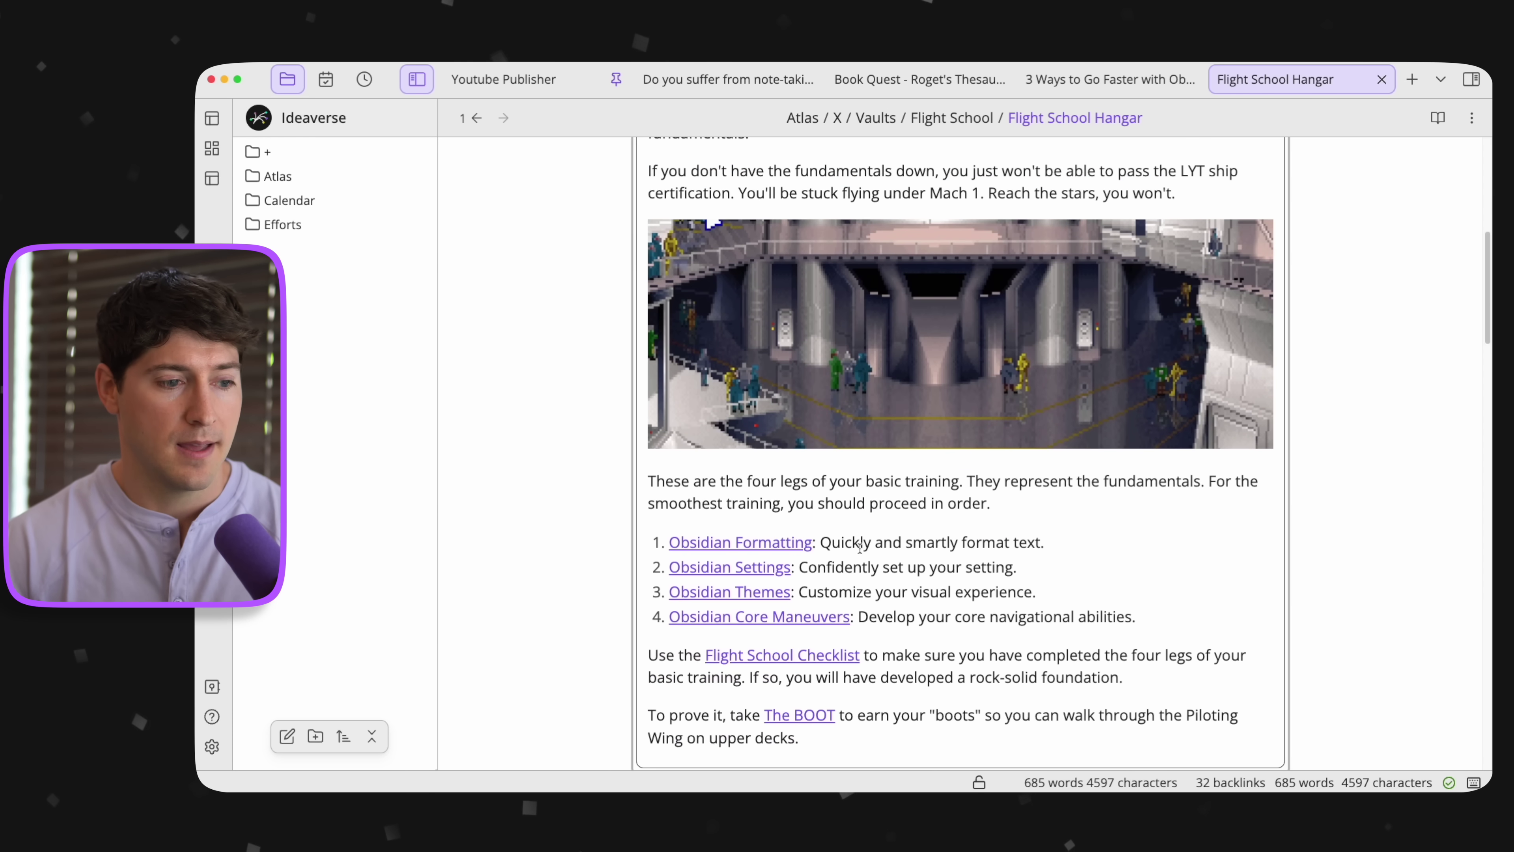
{"action": "left_click", "coordinate": [759, 617]}
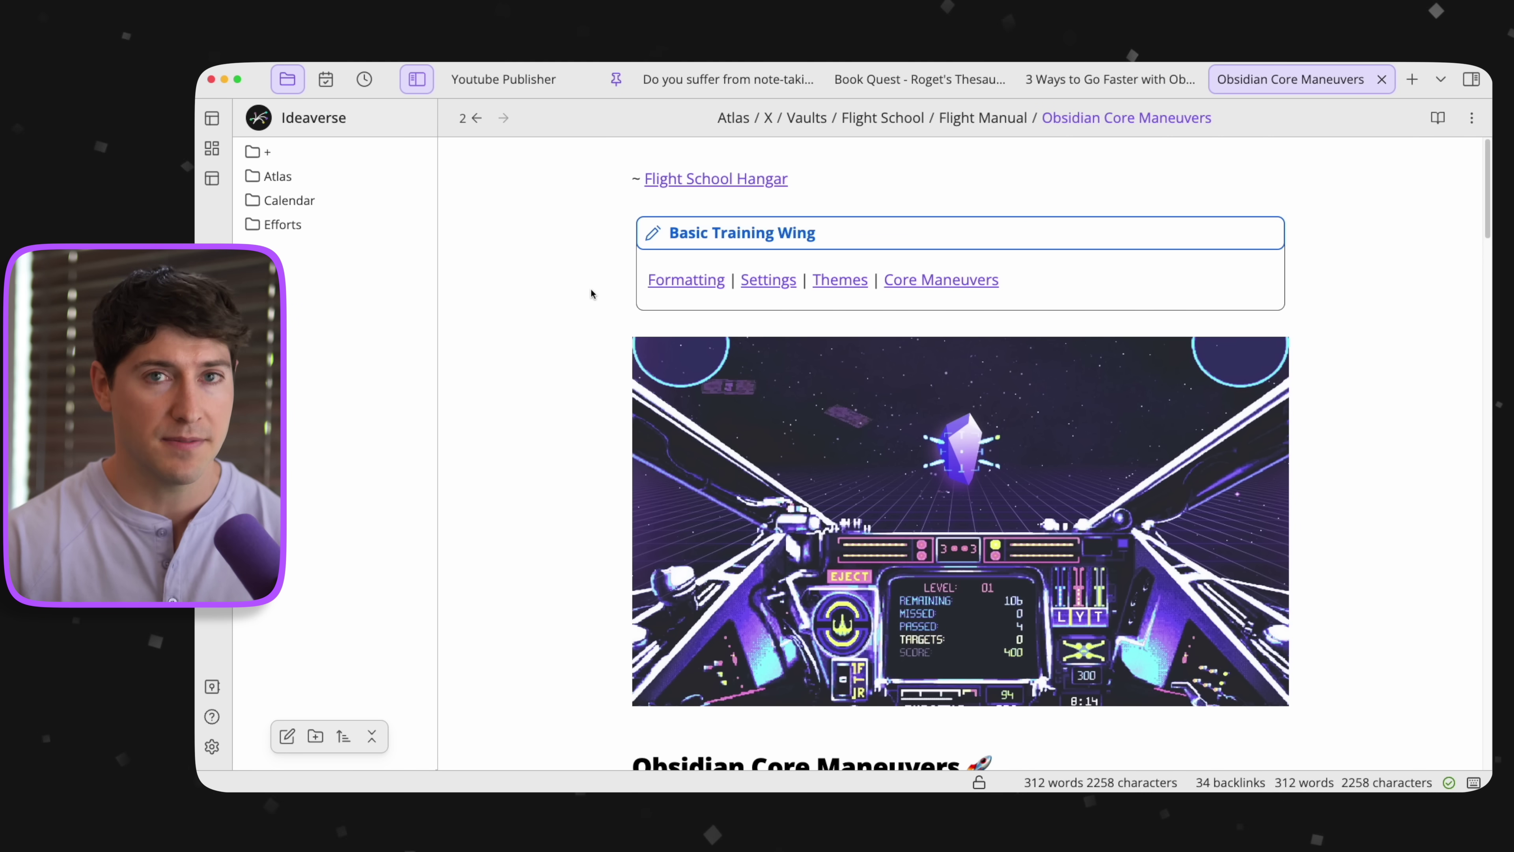
{"action": "scroll", "coordinate": [592, 294], "scroll_direction": "down", "scroll_amount": 6}
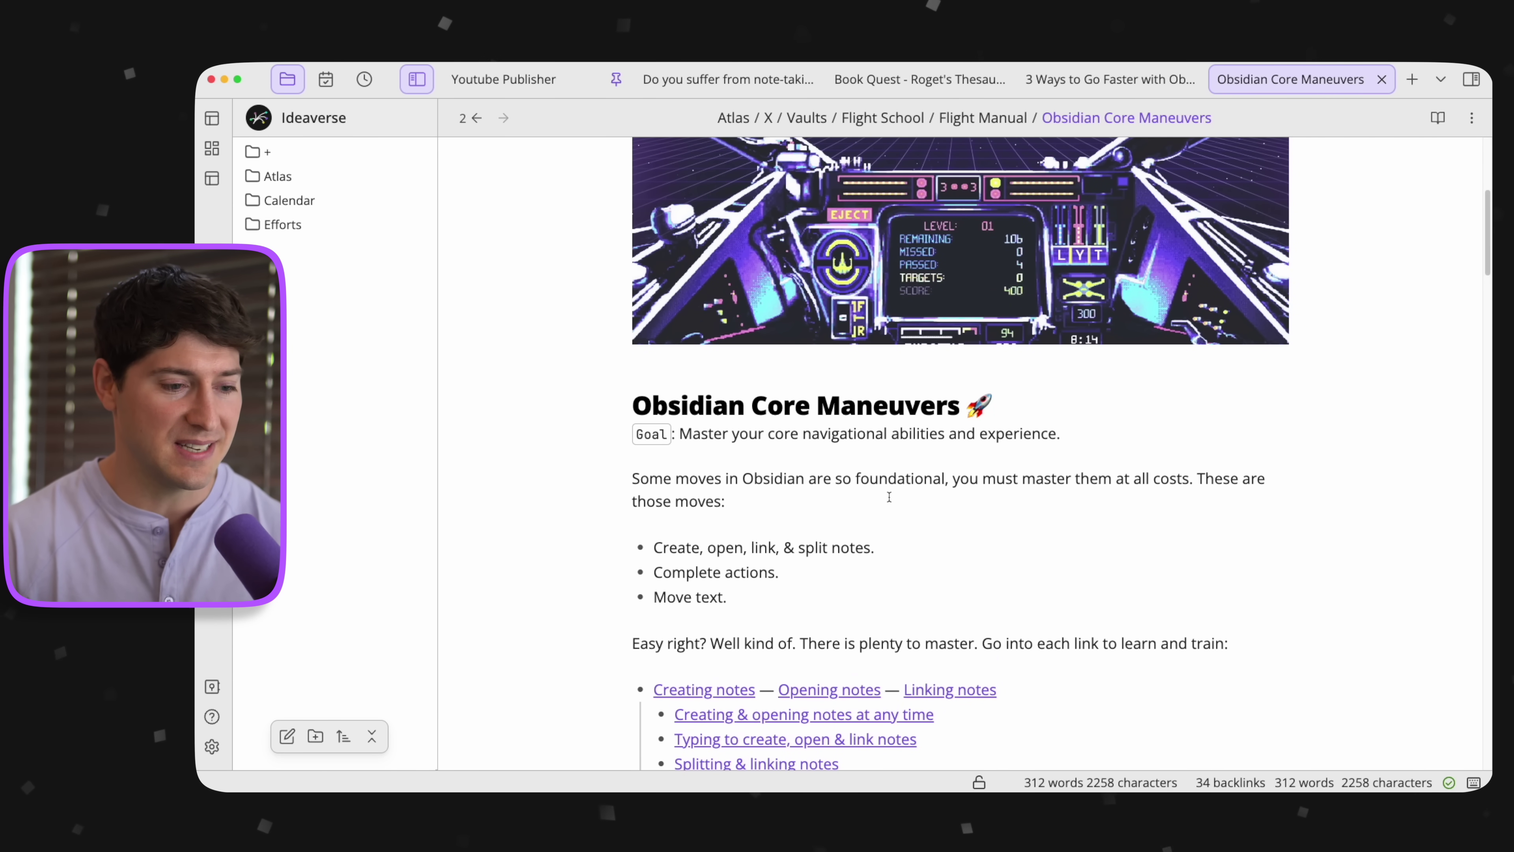
{"action": "scroll", "coordinate": [889, 497], "scroll_direction": "down", "scroll_amount": 3}
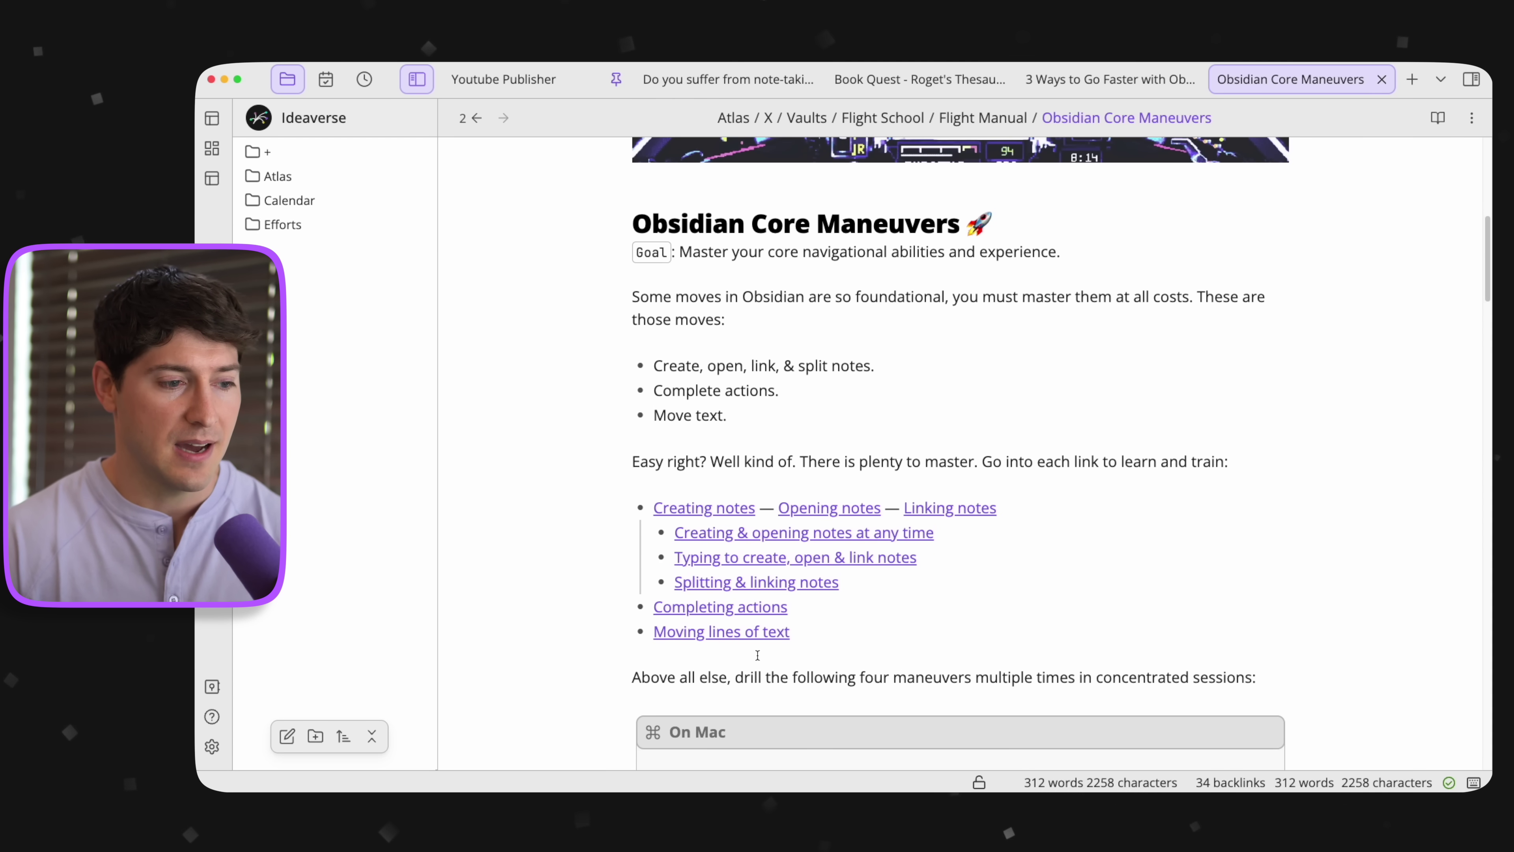
Open Moving lines of text, move the hotkeys sentence down and back up, then open Move line down.
{"action": "left_click", "coordinate": [733, 641]}
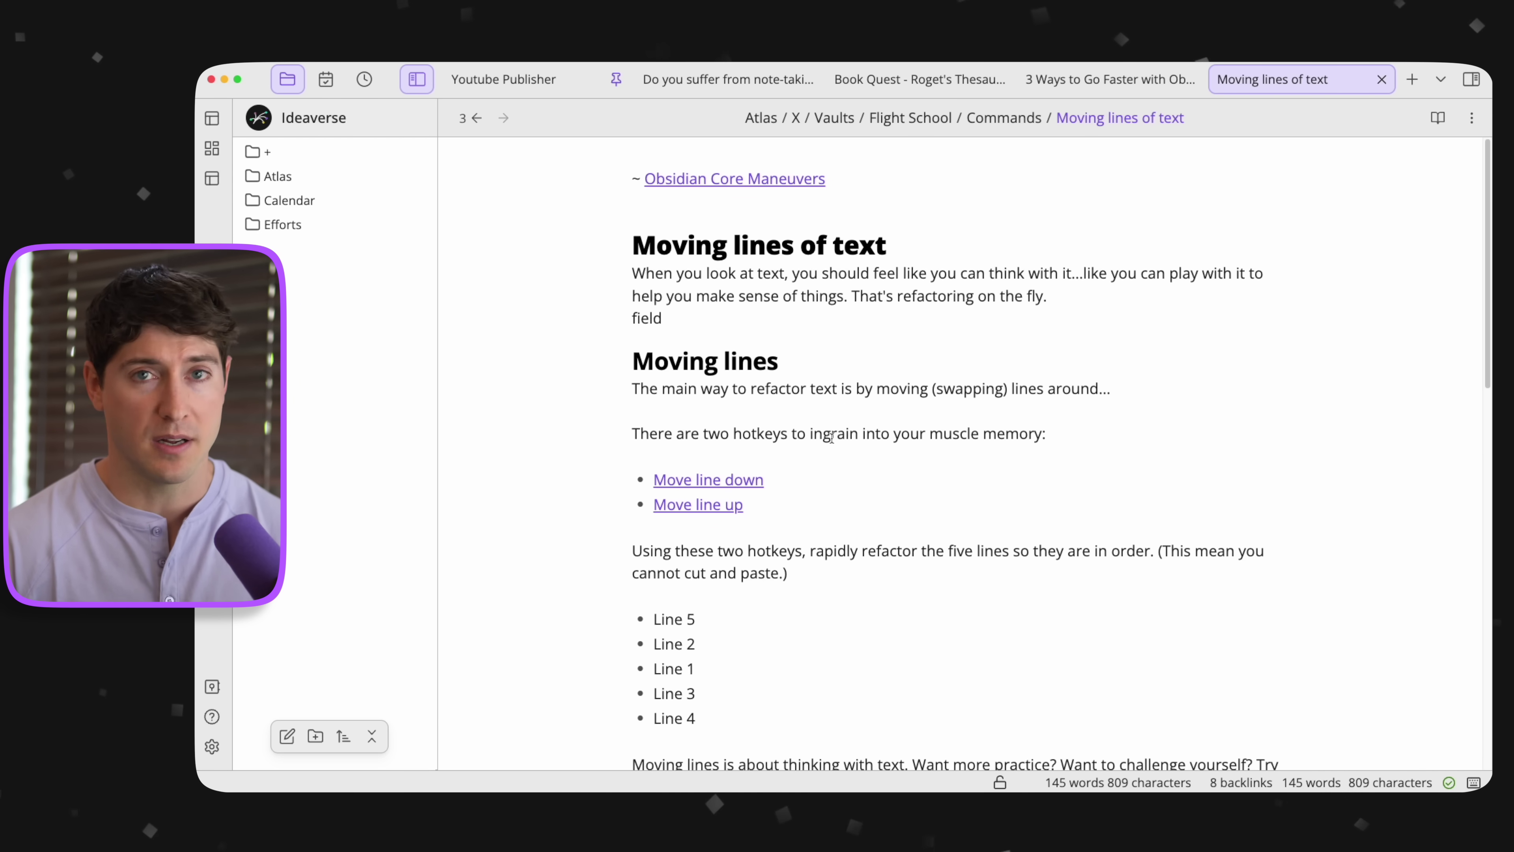
{"action": "key", "text": "alt+Down"}
{"action": "key", "text": "alt+Down"}
{"action": "key", "text": "alt+Down"}
{"action": "key", "text": "alt+Up"}
{"action": "key", "text": "alt+Up"}
{"action": "key", "text": "alt+Up"}
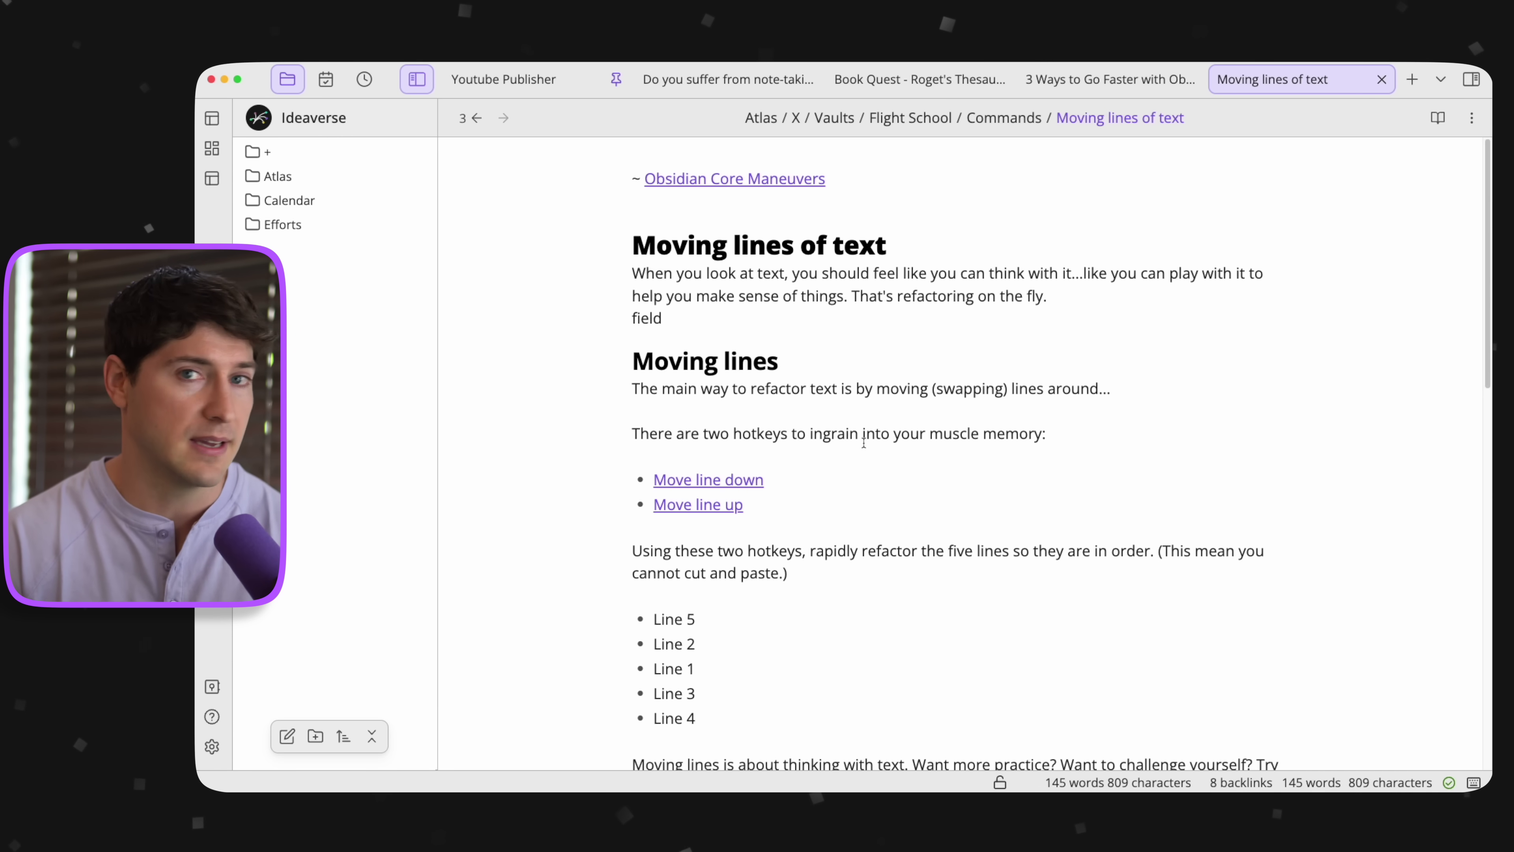
{"action": "left_click", "coordinate": [752, 481]}
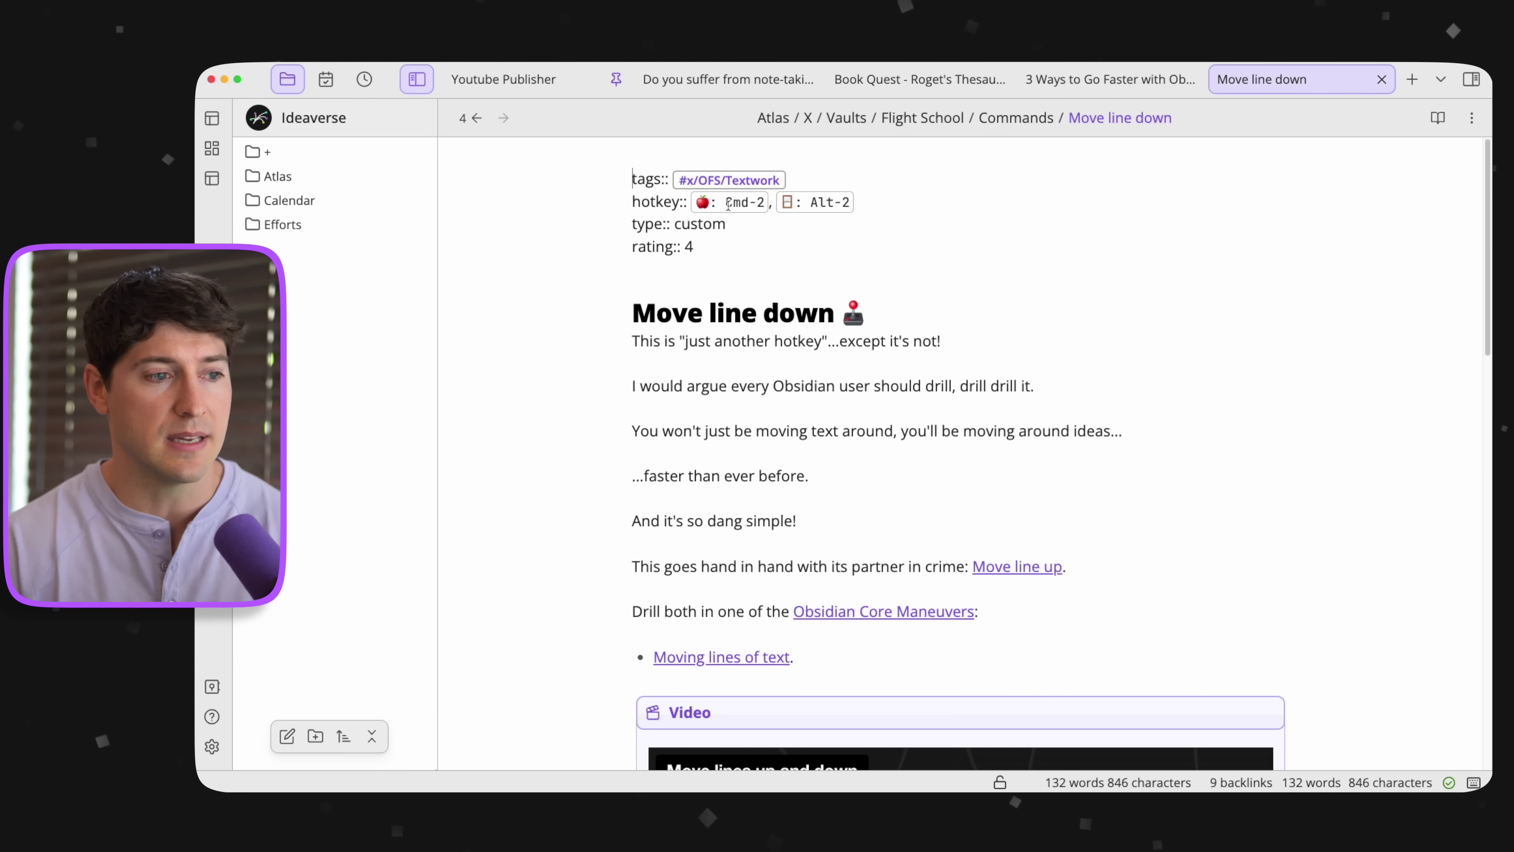
{"action": "scroll", "coordinate": [856, 421], "scroll_direction": "down", "scroll_amount": 1}
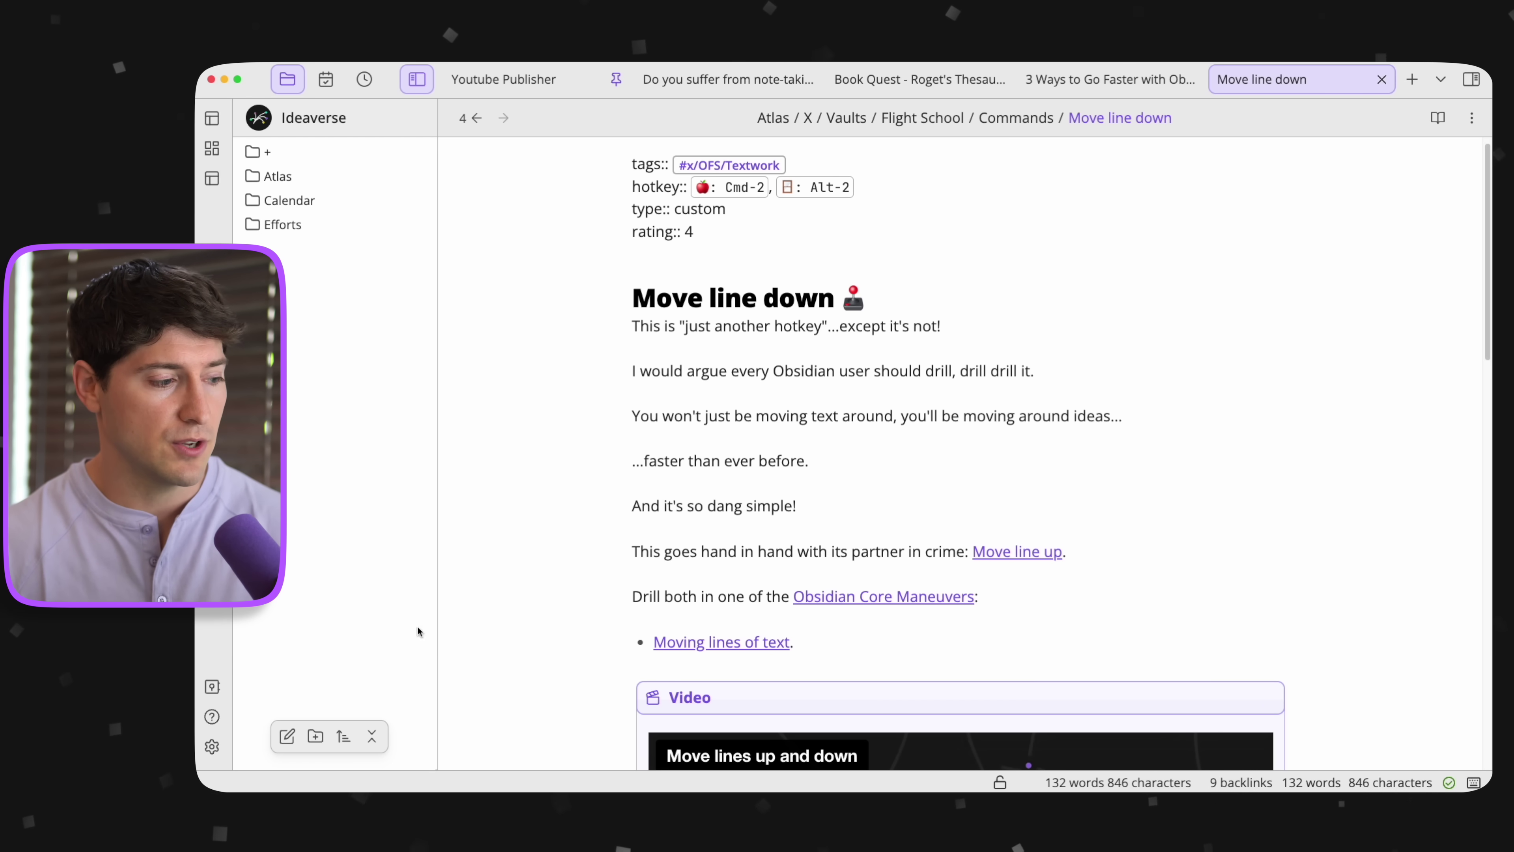
In Hotkeys settings, filter by 'move lin' to show Move line up (⌘1) and Move line down (⌘2).
{"action": "left_click", "coordinate": [212, 747]}
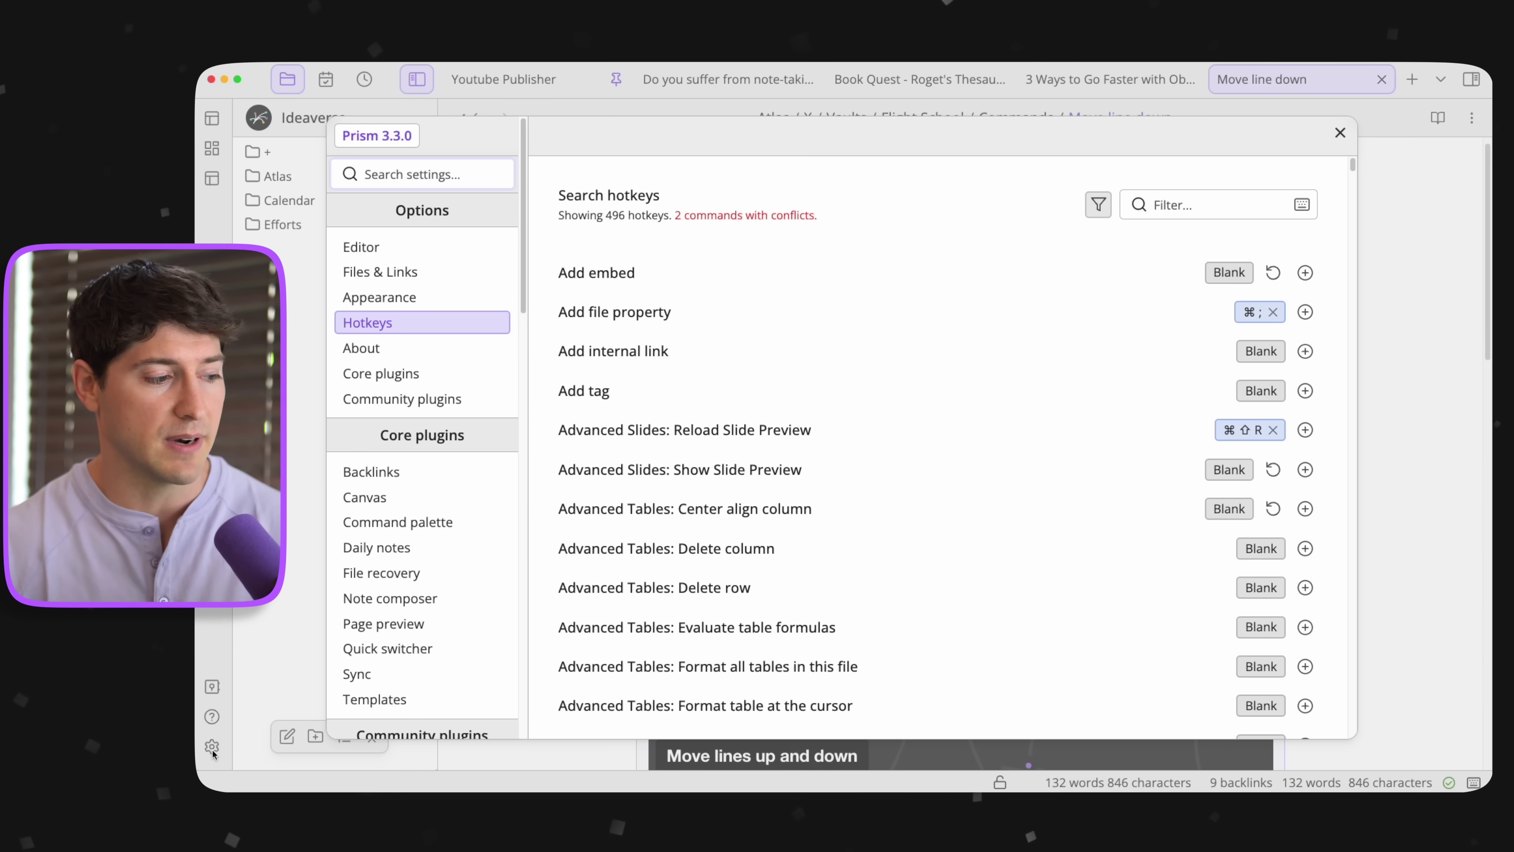
{"action": "left_click", "coordinate": [1155, 192]}
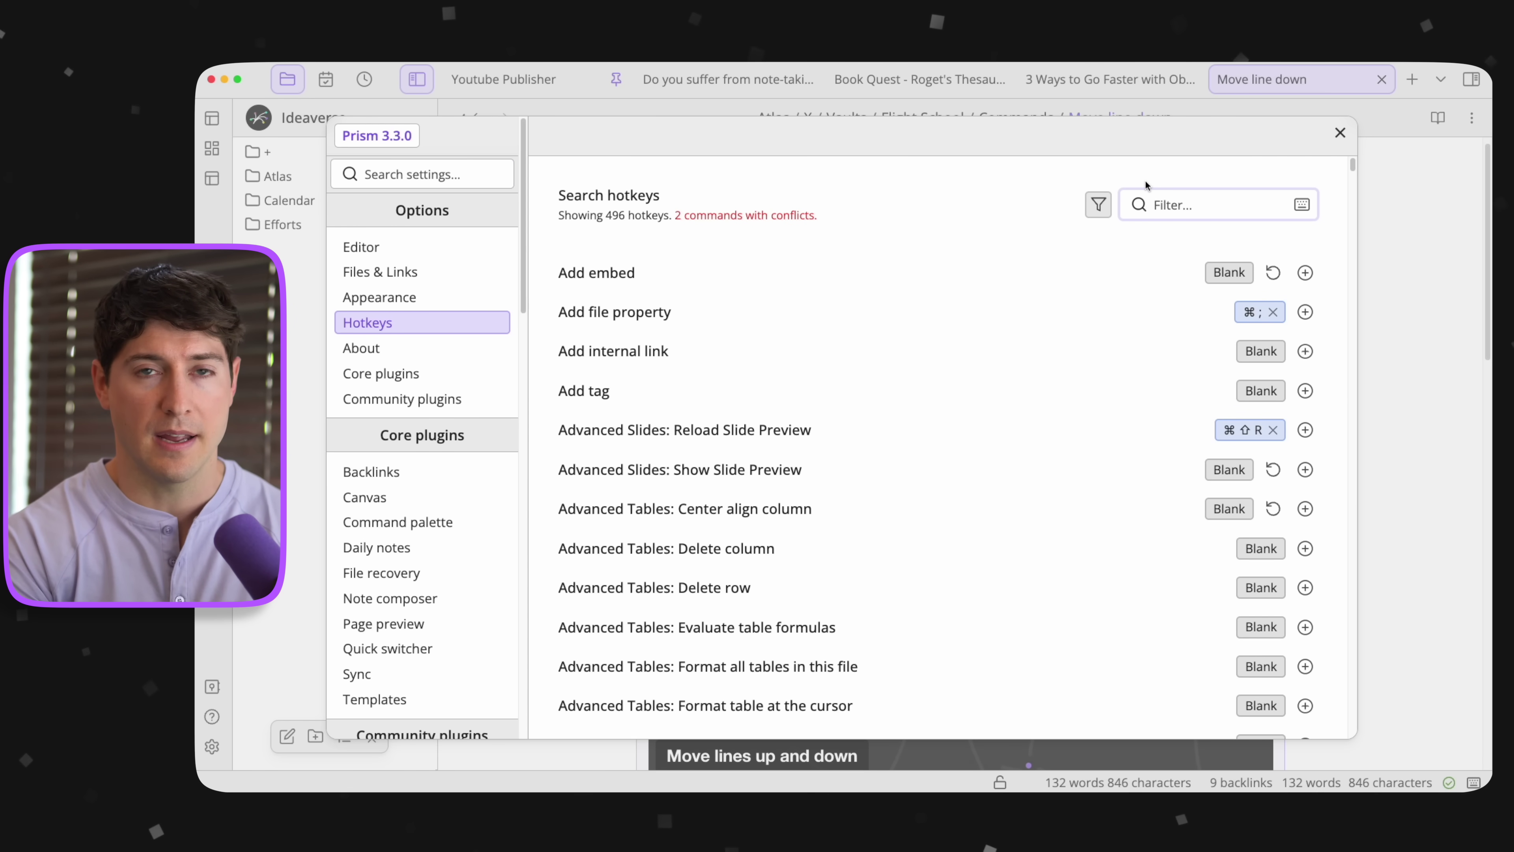
{"action": "type", "text": "move"}
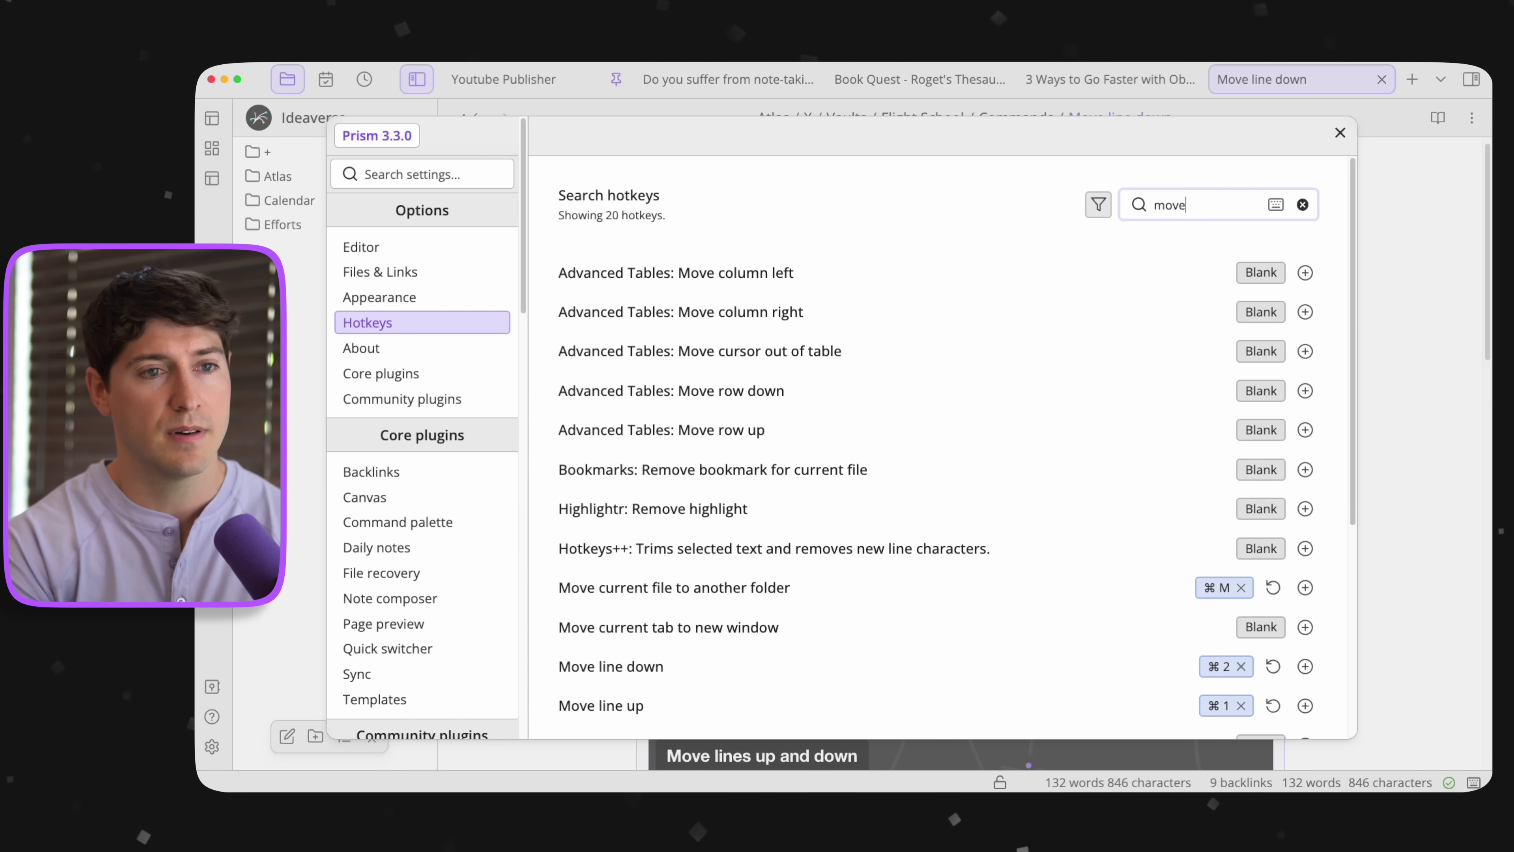
{"action": "type", "text": " line"}
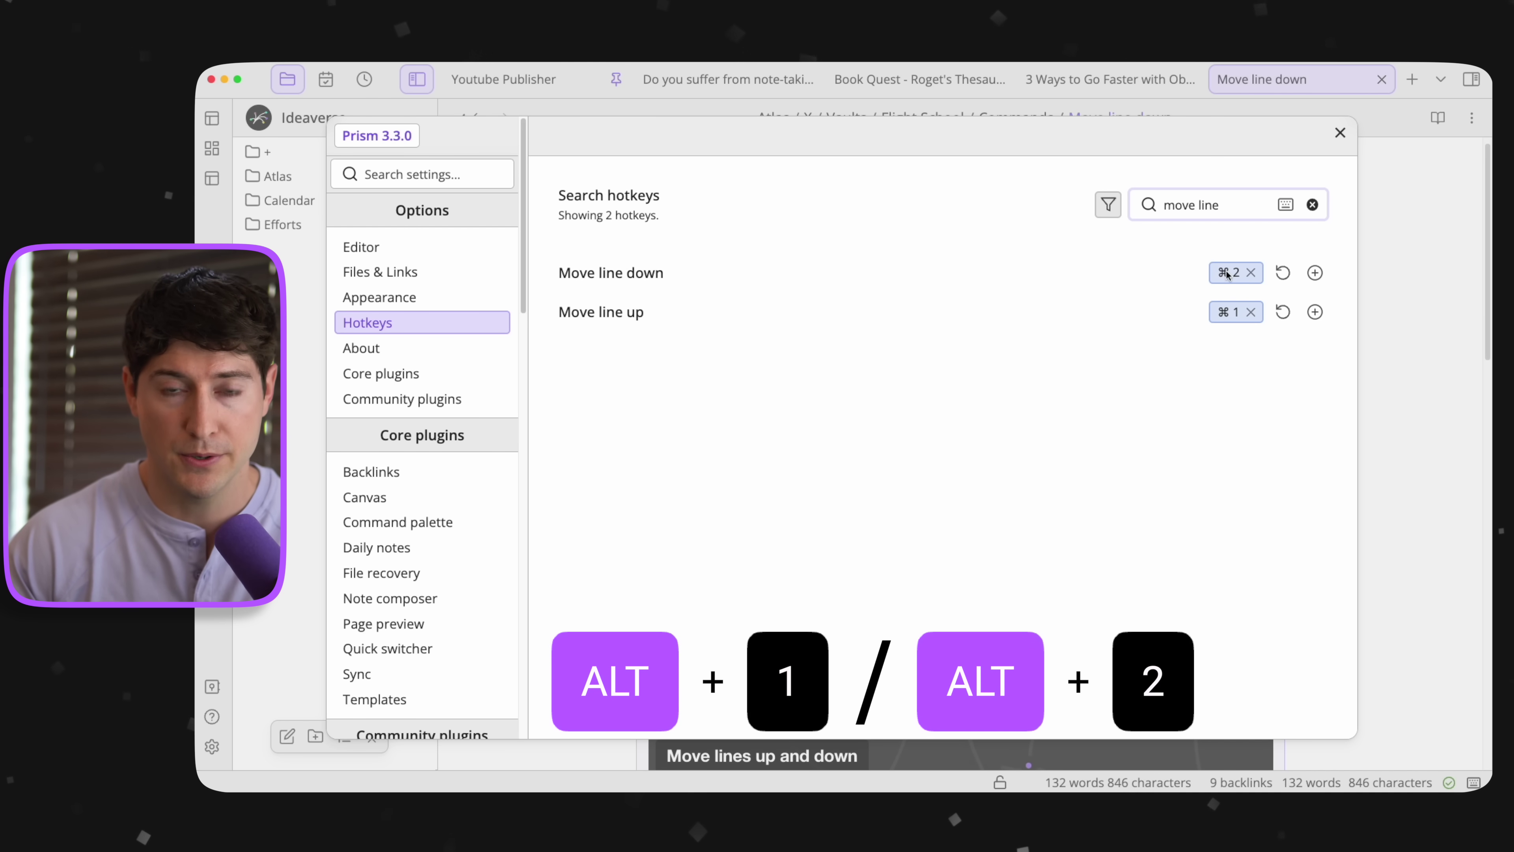
Back in the 3 Ways note, move the Show in Finder bullet up, then return it to last place.
{"action": "left_click", "coordinate": [1339, 138]}
{"action": "left_click", "coordinate": [1104, 79]}
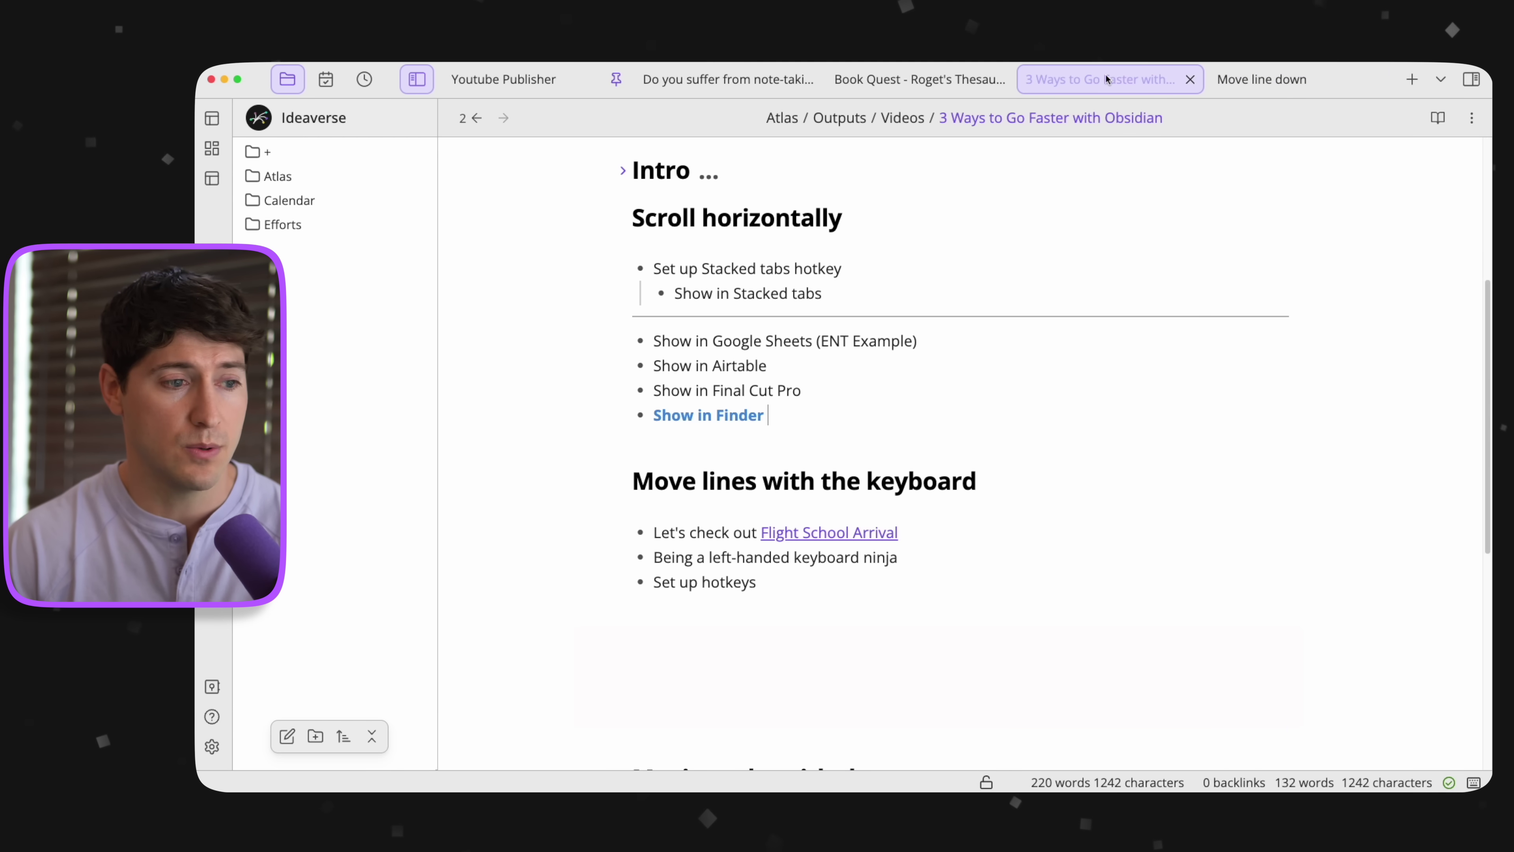
{"action": "key", "text": "alt+Up"}
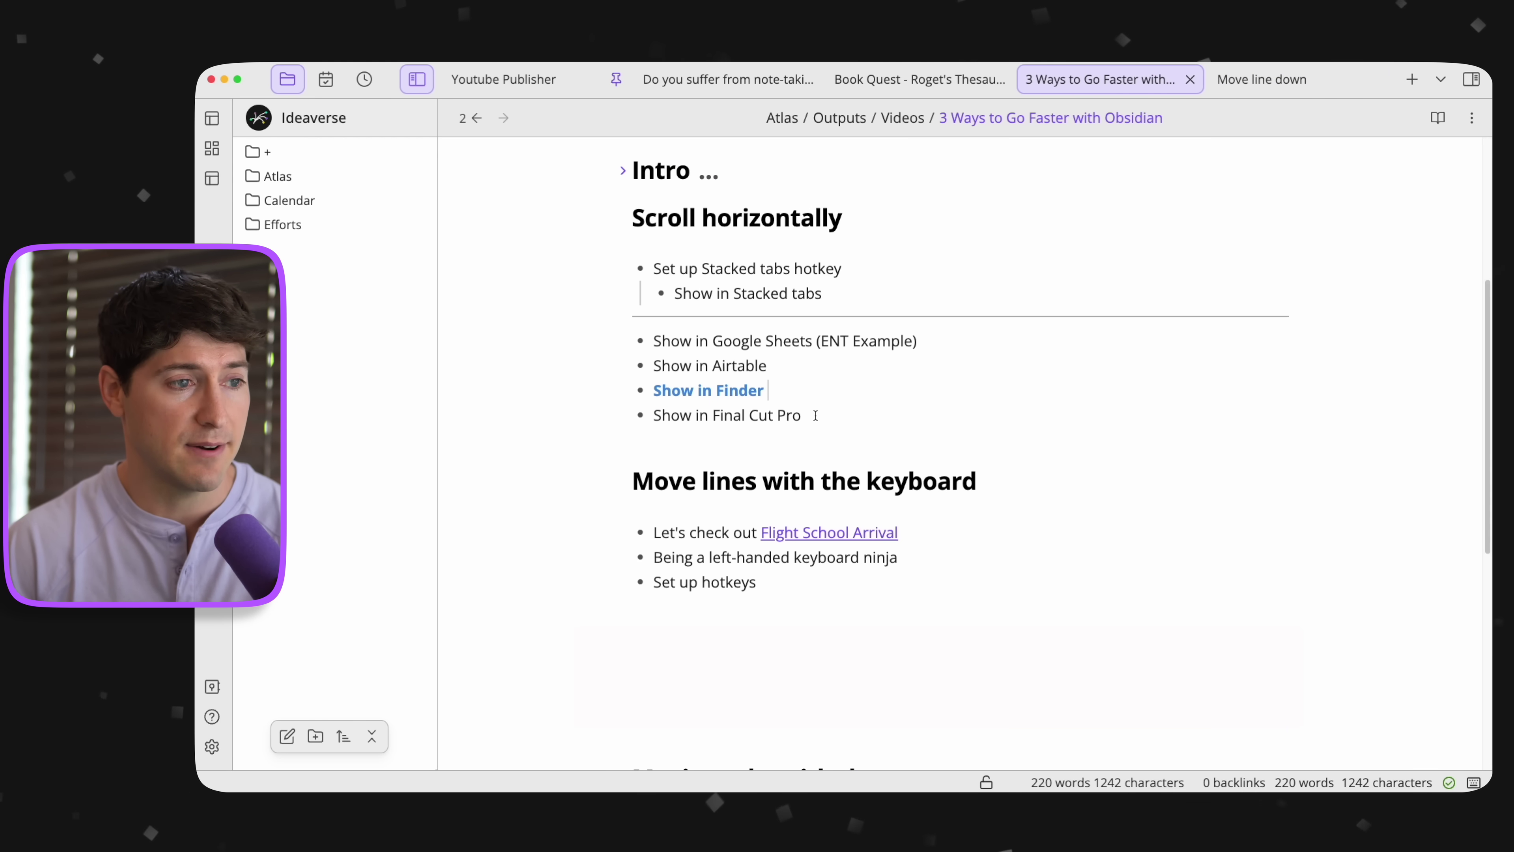
{"action": "key", "text": "alt+Up"}
{"action": "key", "text": "alt+Up"}
{"action": "key", "text": "alt+Down"}
{"action": "key", "text": "alt+Down"}
{"action": "key", "text": "alt+Down"}
{"action": "key", "text": "alt+Up"}
{"action": "key", "text": "alt+Up"}
{"action": "key", "text": "alt+Down"}
{"action": "key", "text": "alt+Down"}
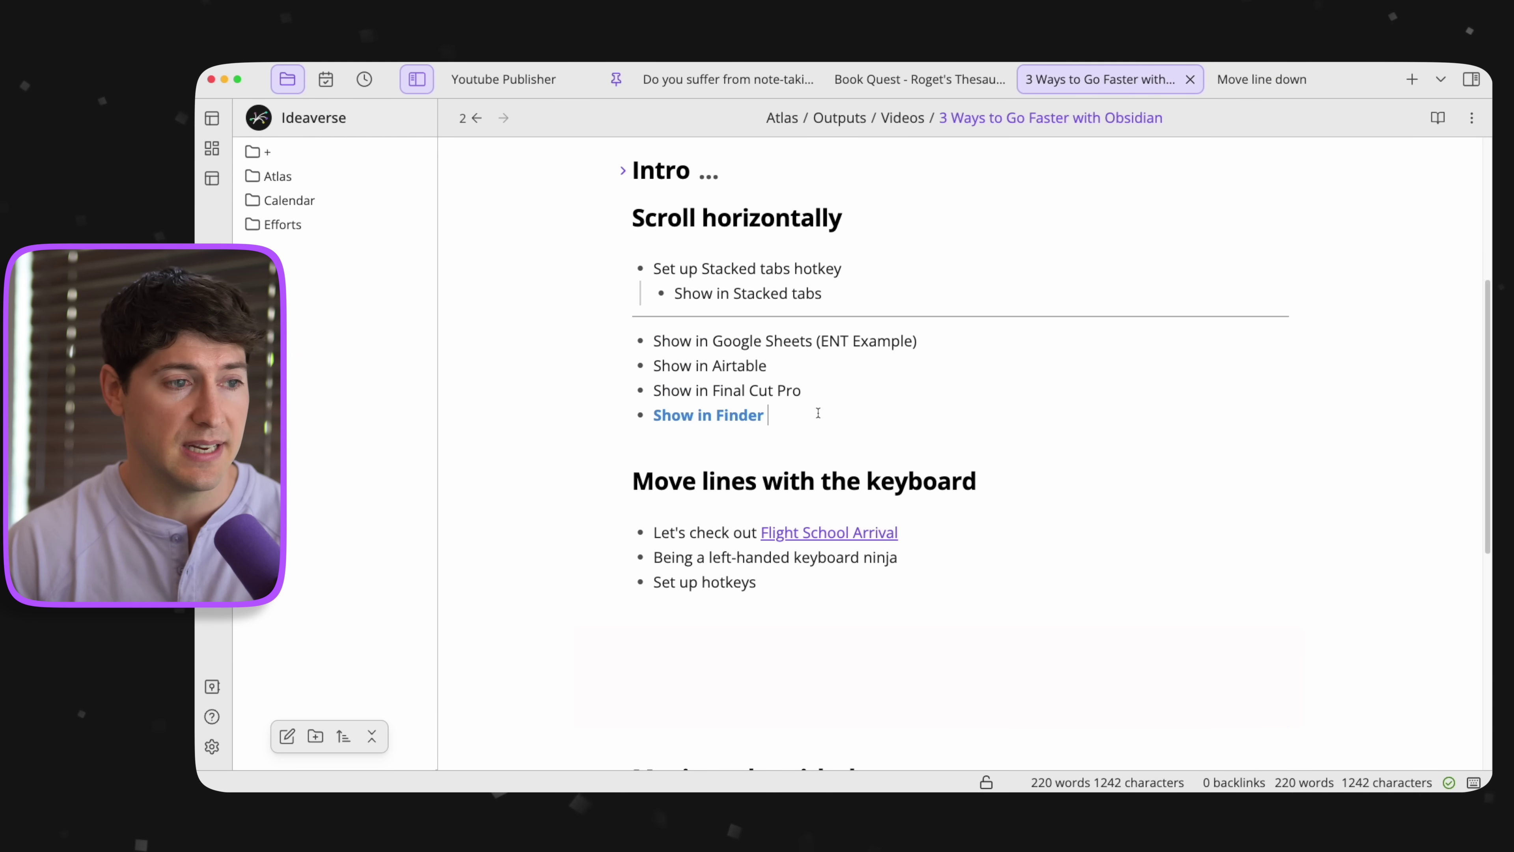
{"action": "key", "text": "alt+Up"}
{"action": "key", "text": "alt+Up"}
{"action": "key", "text": "alt+Up"}
{"action": "key", "text": "alt+Down"}
{"action": "key", "text": "alt+Down"}
{"action": "key", "text": "alt+Down"}
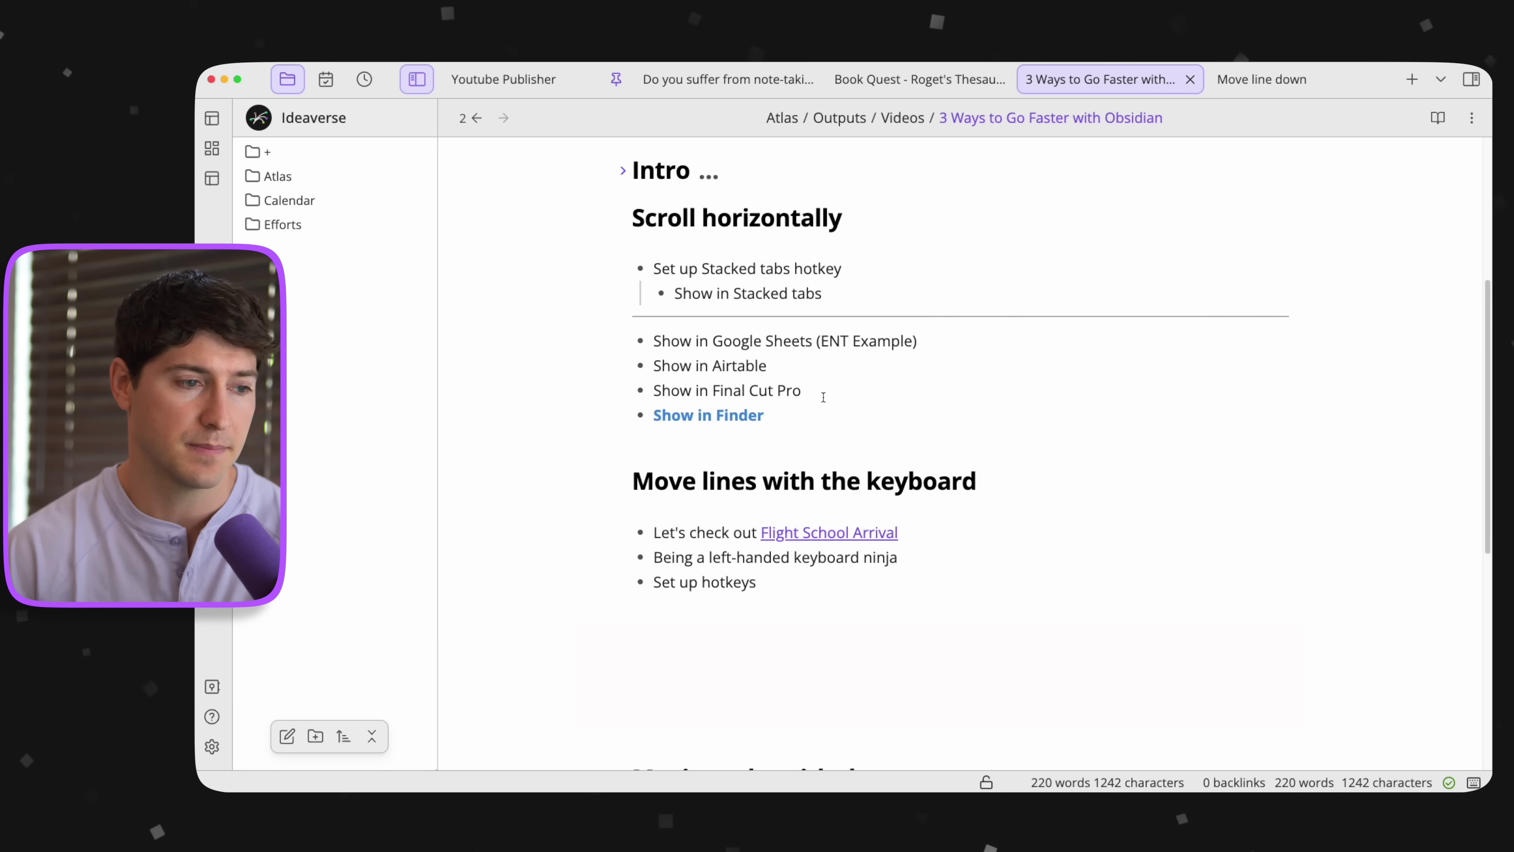
{"action": "scroll", "coordinate": [898, 500], "scroll_direction": "up", "scroll_amount": 3}
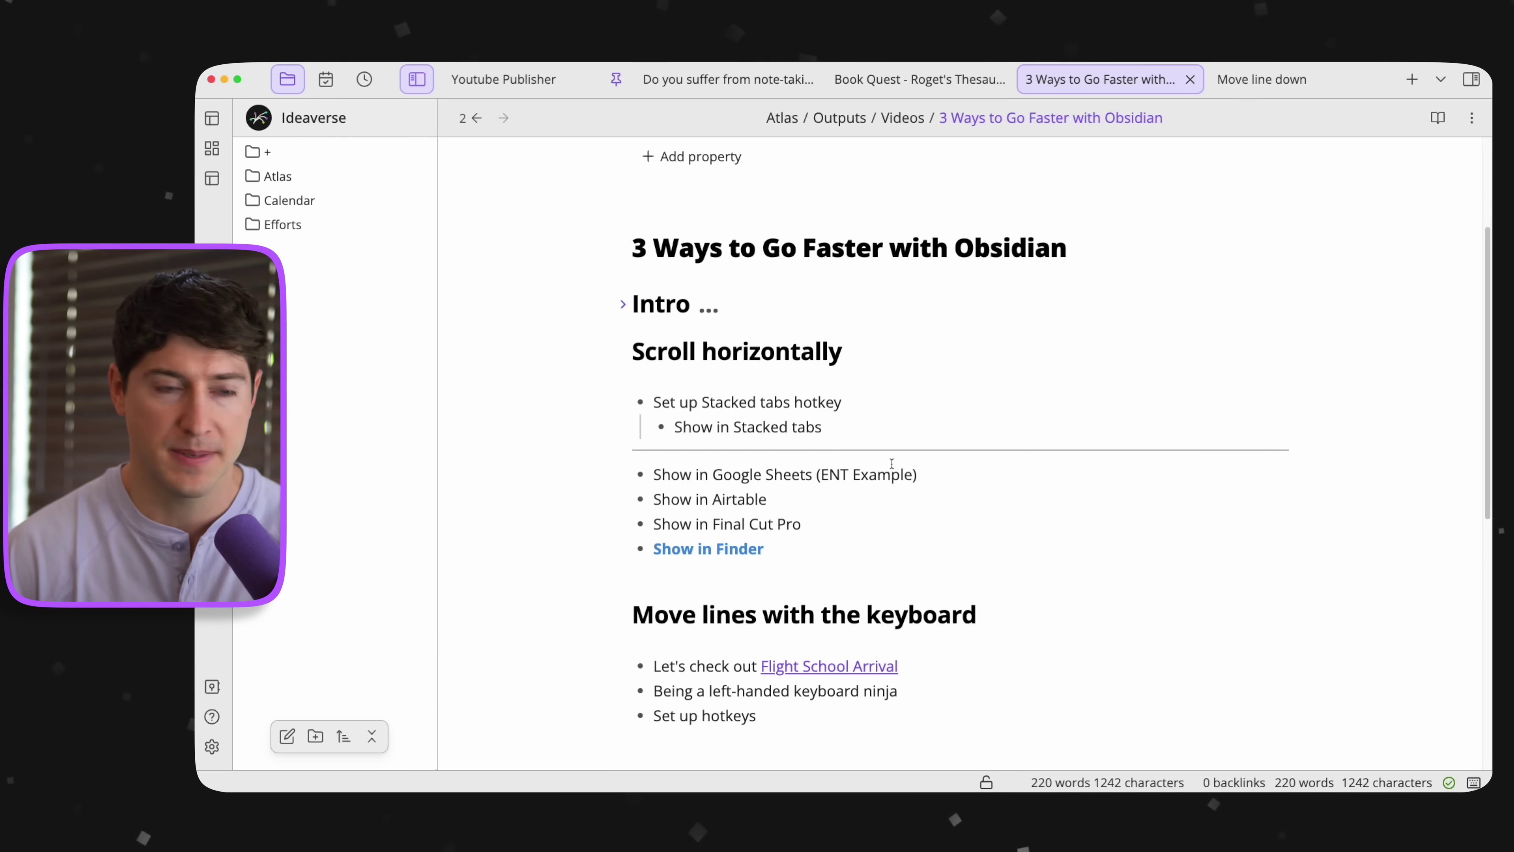
Scroll down through the note in the split editor view.
{"action": "scroll", "coordinate": [892, 463], "scroll_direction": "down", "scroll_amount": 3}
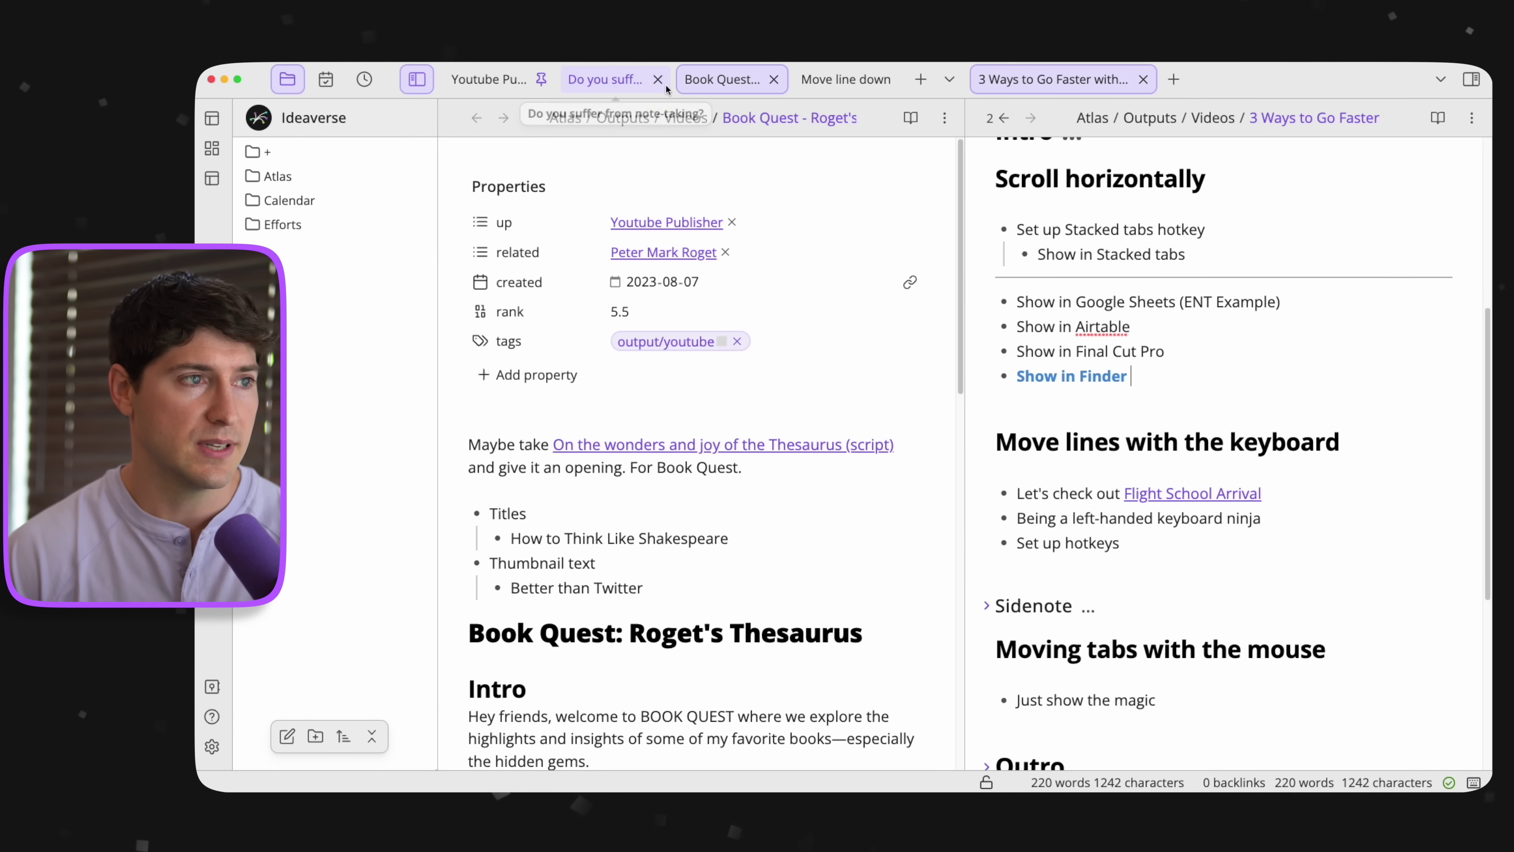
Close the Book Quest, 'Do you suffer from note-taking?' and 'Move line down' tabs in the left pane.
{"action": "left_click", "coordinate": [774, 79]}
{"action": "left_click", "coordinate": [731, 78]}
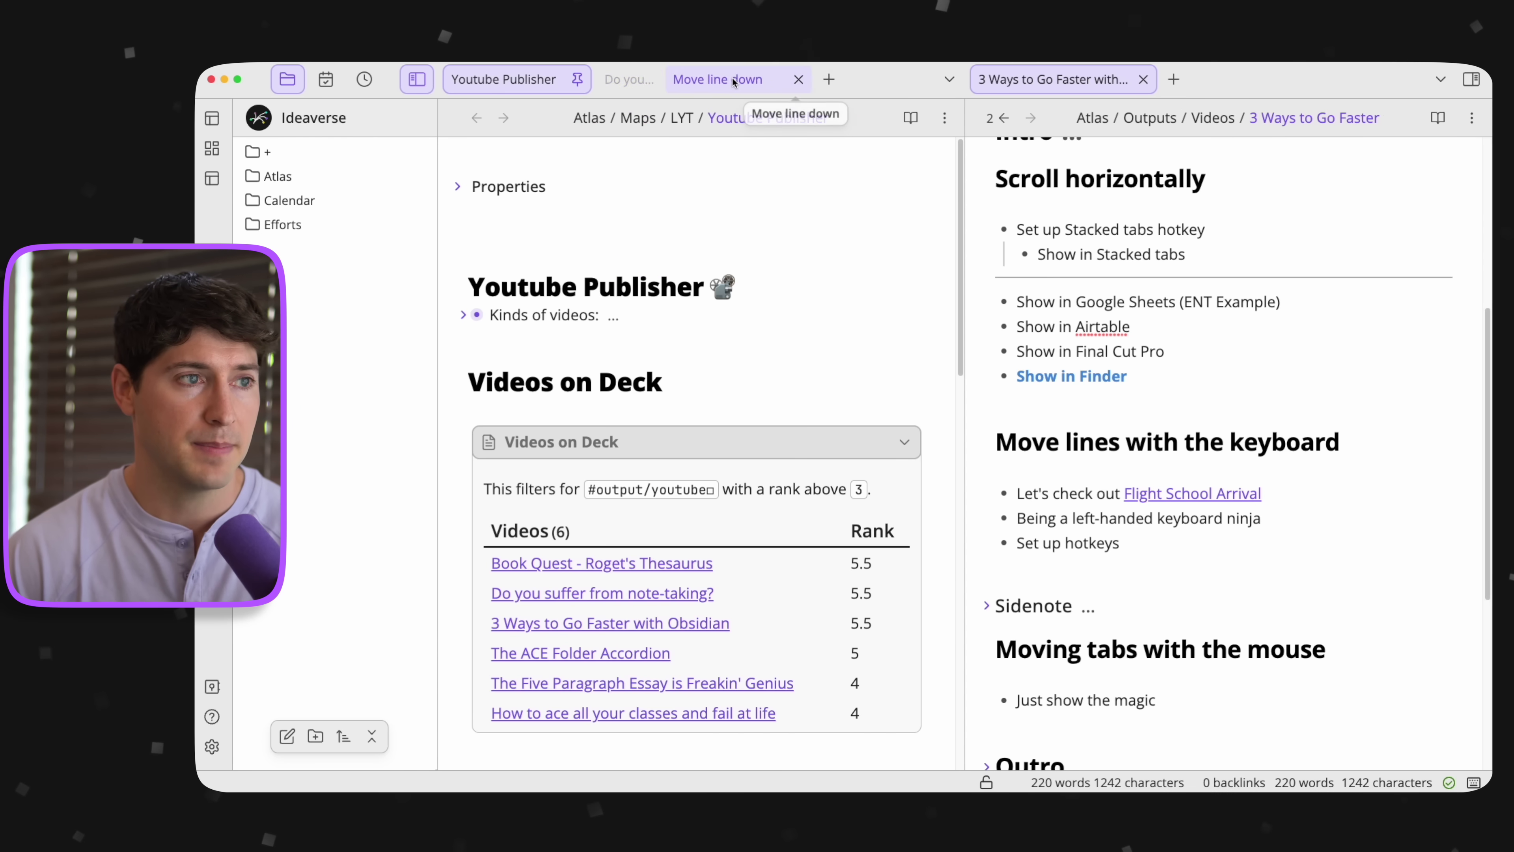
{"action": "left_click", "coordinate": [731, 78]}
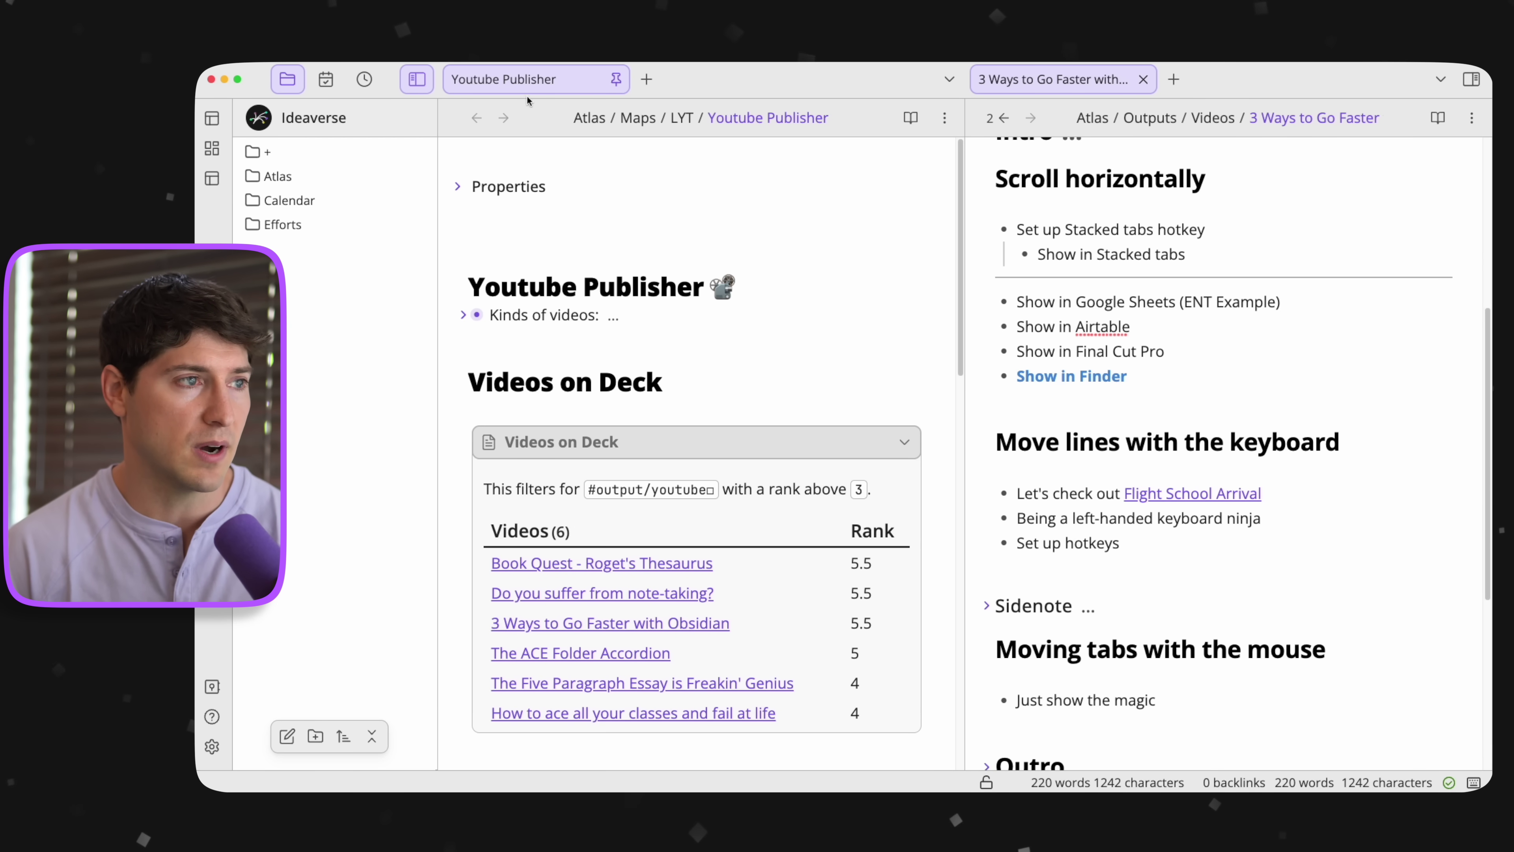
Open Book Quest from the Videos table and move its tab into the right-hand pane.
{"action": "scroll", "coordinate": [1118, 138], "scroll_direction": "down", "scroll_amount": 5}
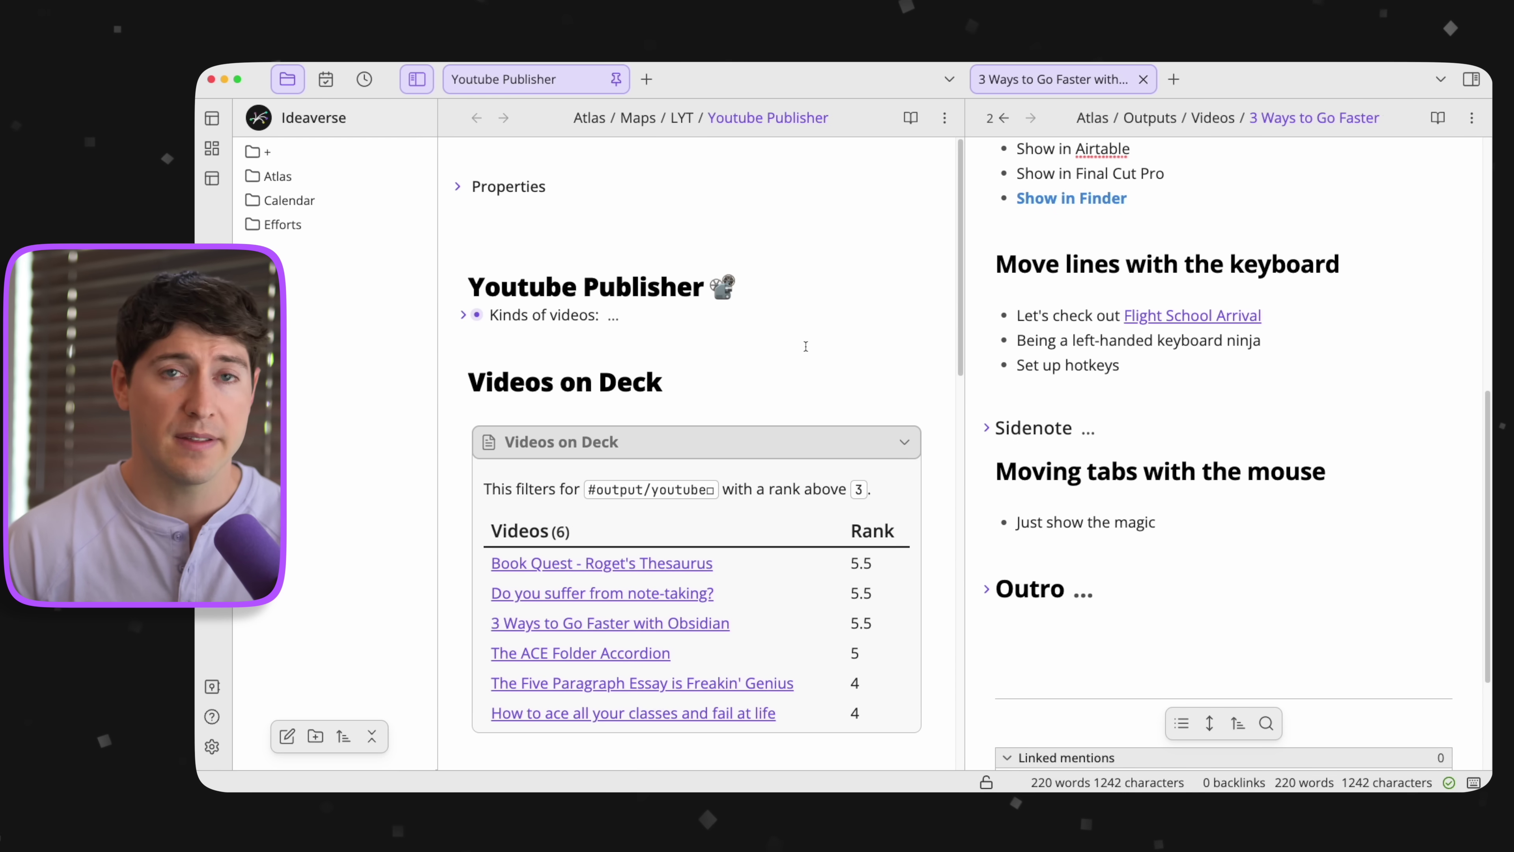
{"action": "left_click", "coordinate": [601, 563]}
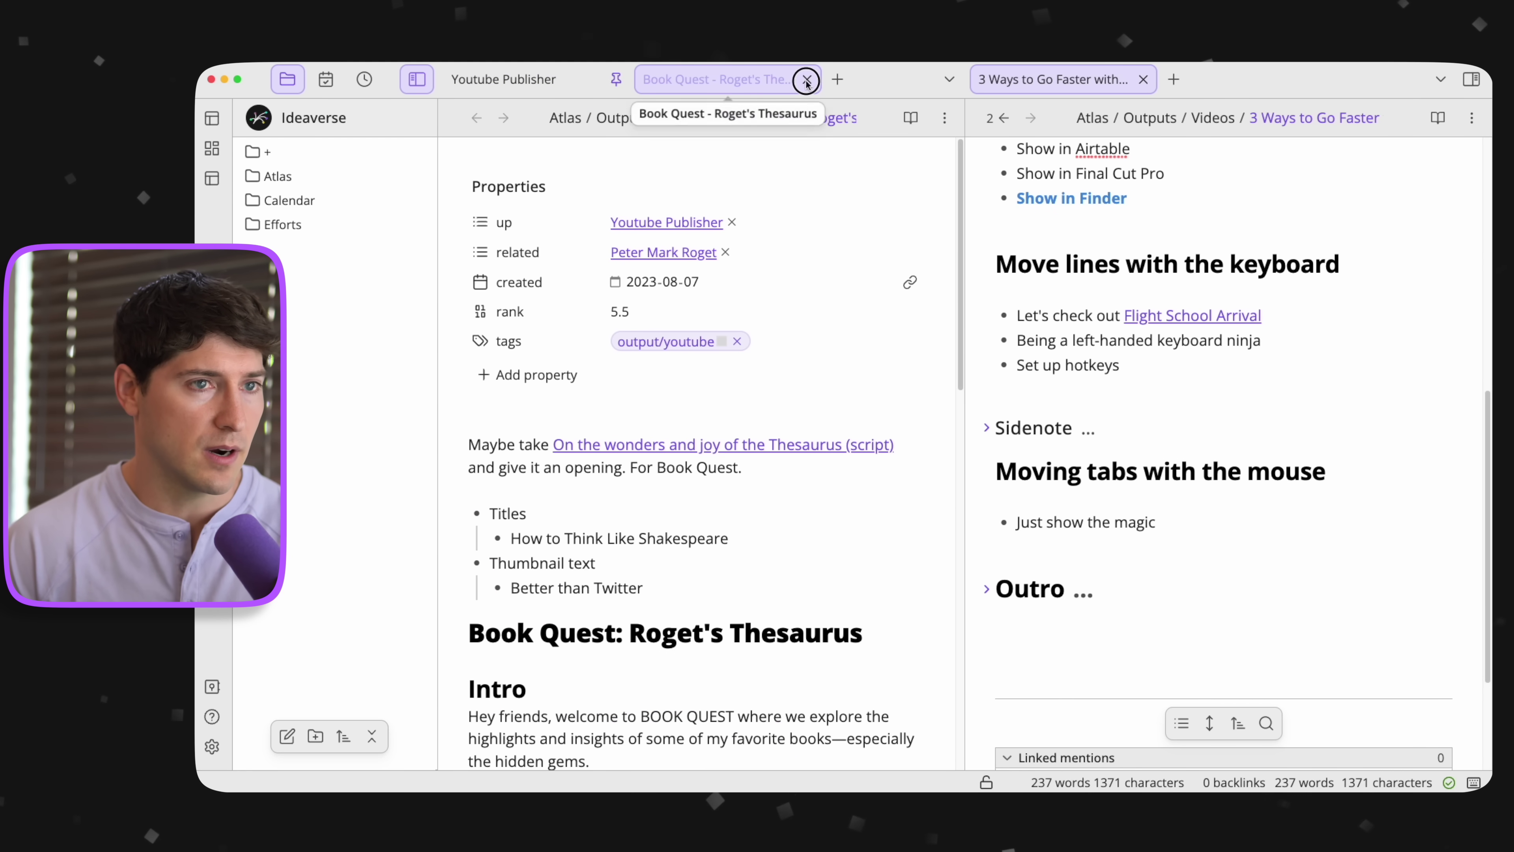
{"action": "left_click_drag", "start_coordinate": [806, 82], "coordinate": [1252, 79]}
Move the 3 Ways tab back left and merge Book Quest in, leaving a single pane.
{"action": "left_click_drag", "start_coordinate": [1061, 79], "coordinate": [775, 83]}
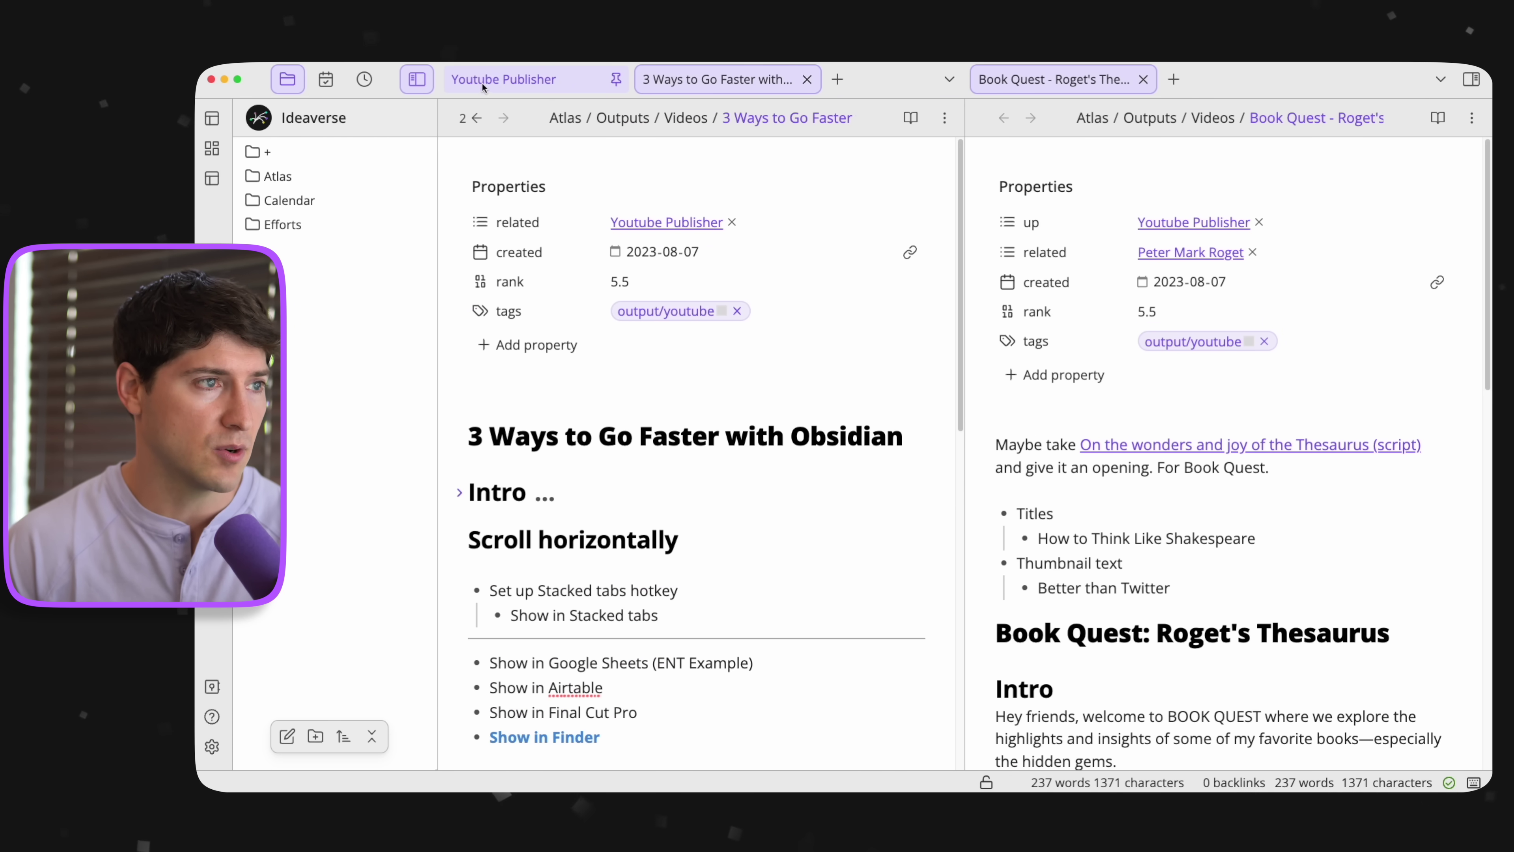
{"action": "left_click", "coordinate": [483, 84]}
{"action": "left_click_drag", "start_coordinate": [1055, 79], "coordinate": [845, 85]}
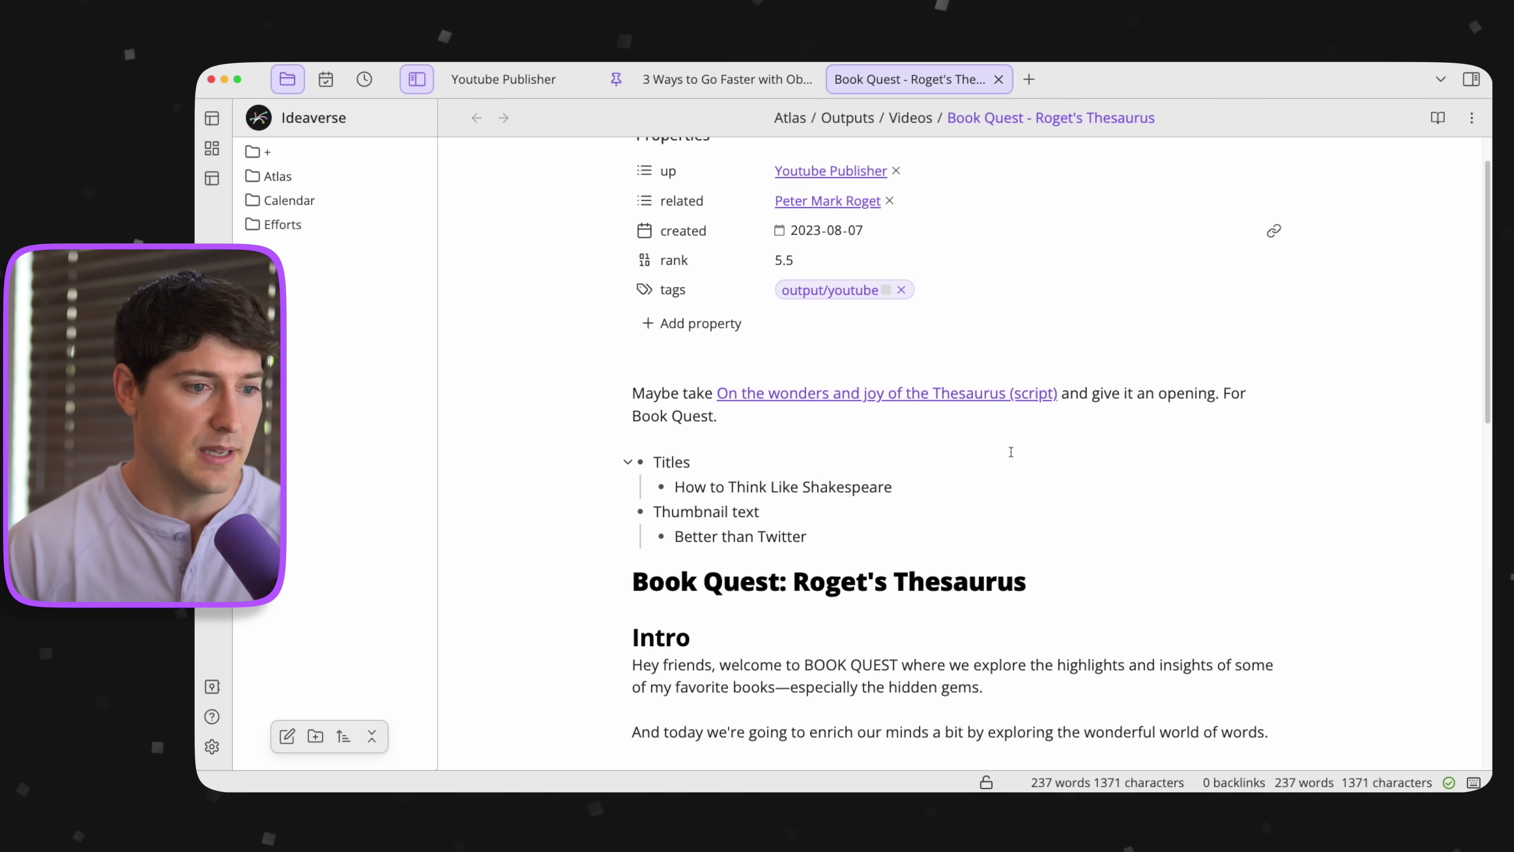
{"action": "scroll", "coordinate": [1021, 513], "scroll_direction": "down", "scroll_amount": 1}
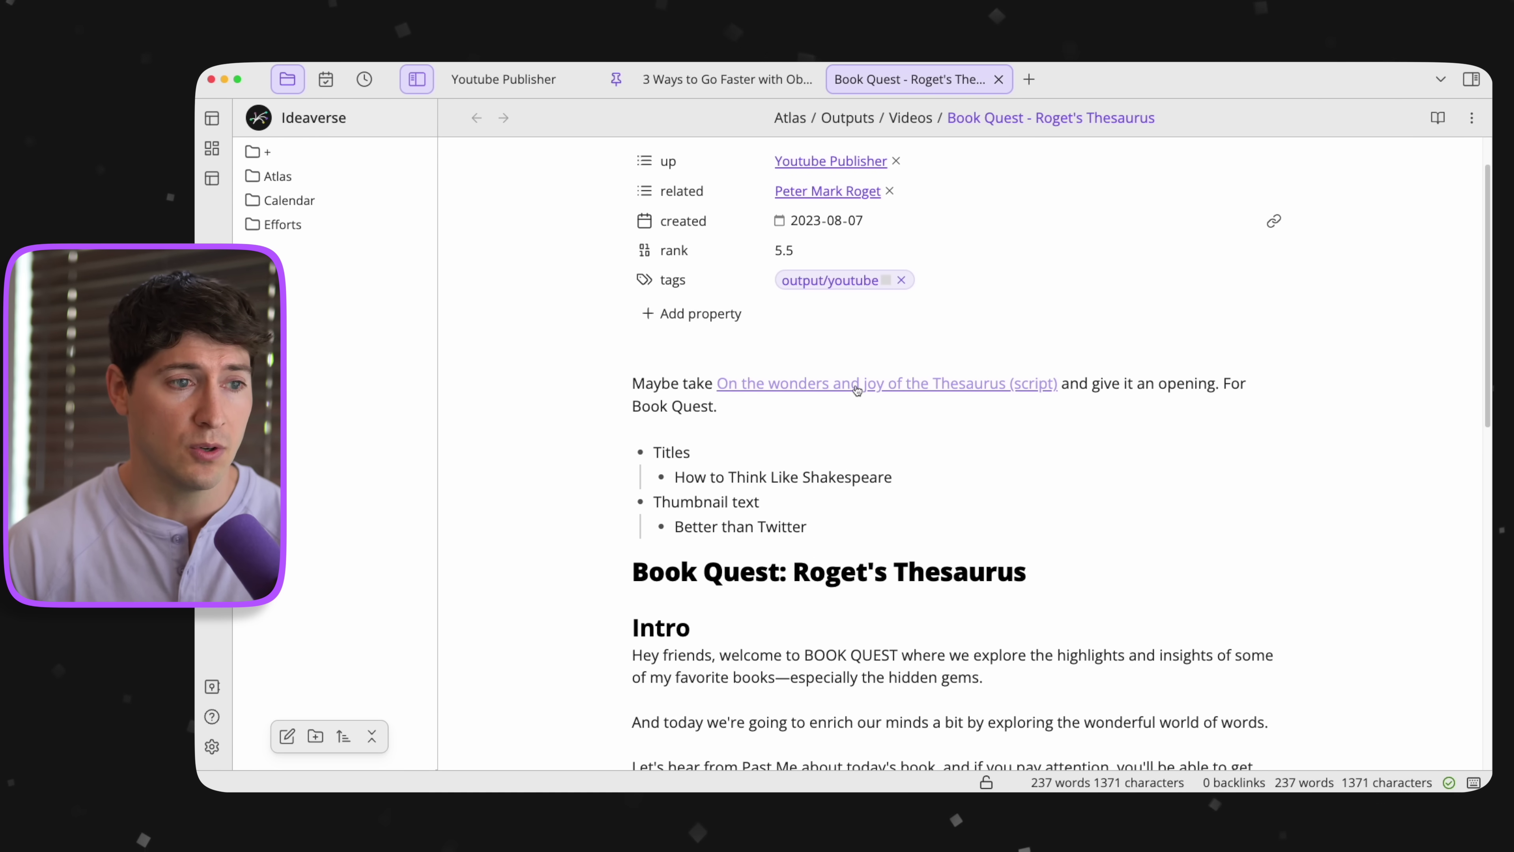
Open the Thesaurus script note in a new tab and split Book Quest into a right pane.
{"action": "left_click", "coordinate": [857, 389], "text": "super"}
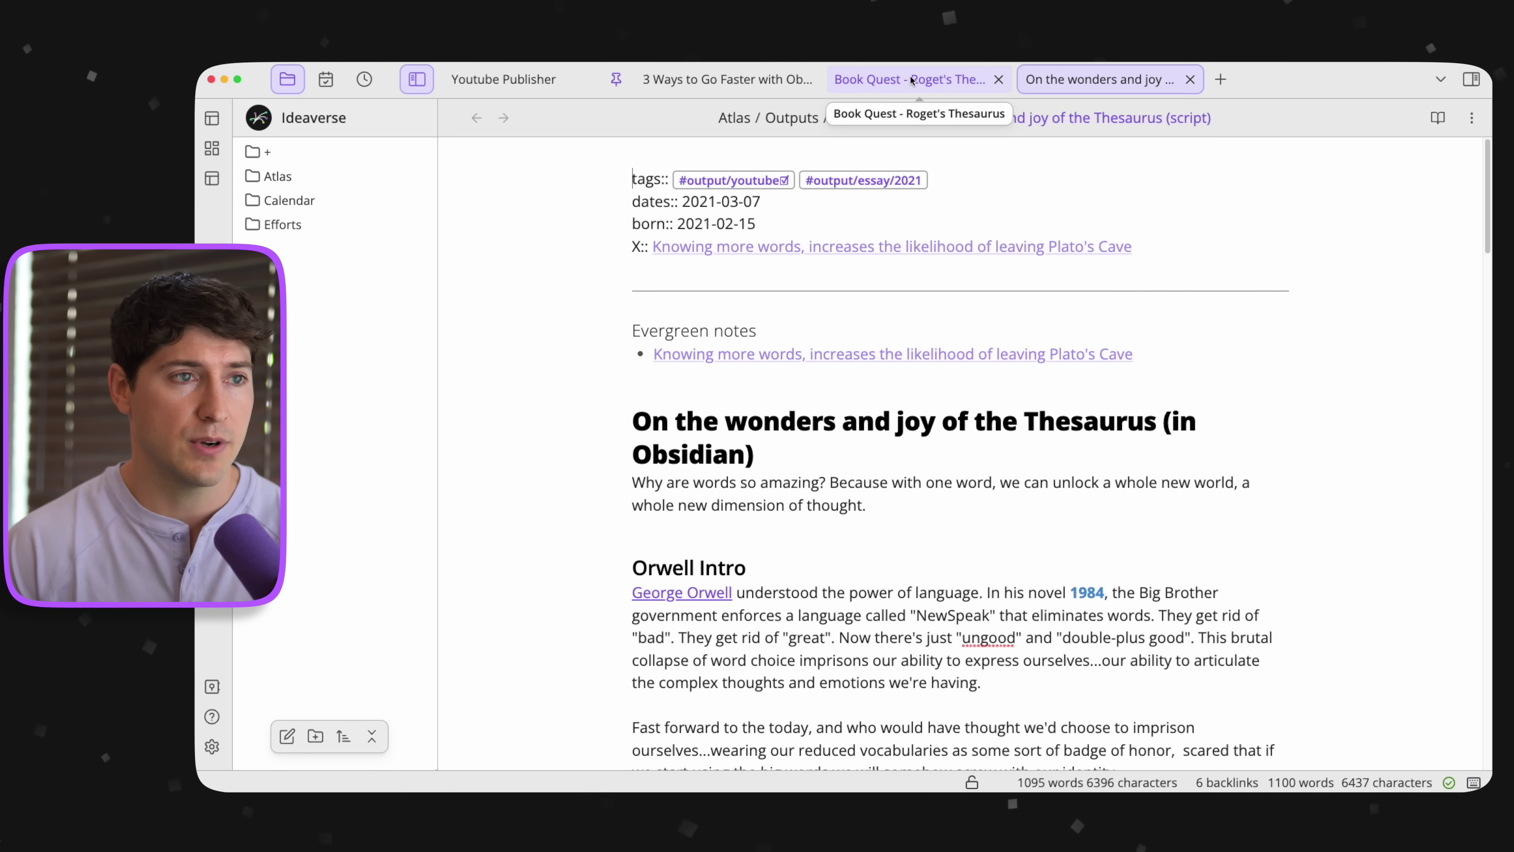
{"action": "left_click_drag", "start_coordinate": [922, 82], "coordinate": [1296, 294]}
{"action": "scroll", "coordinate": [770, 457], "scroll_direction": "down", "scroll_amount": 5}
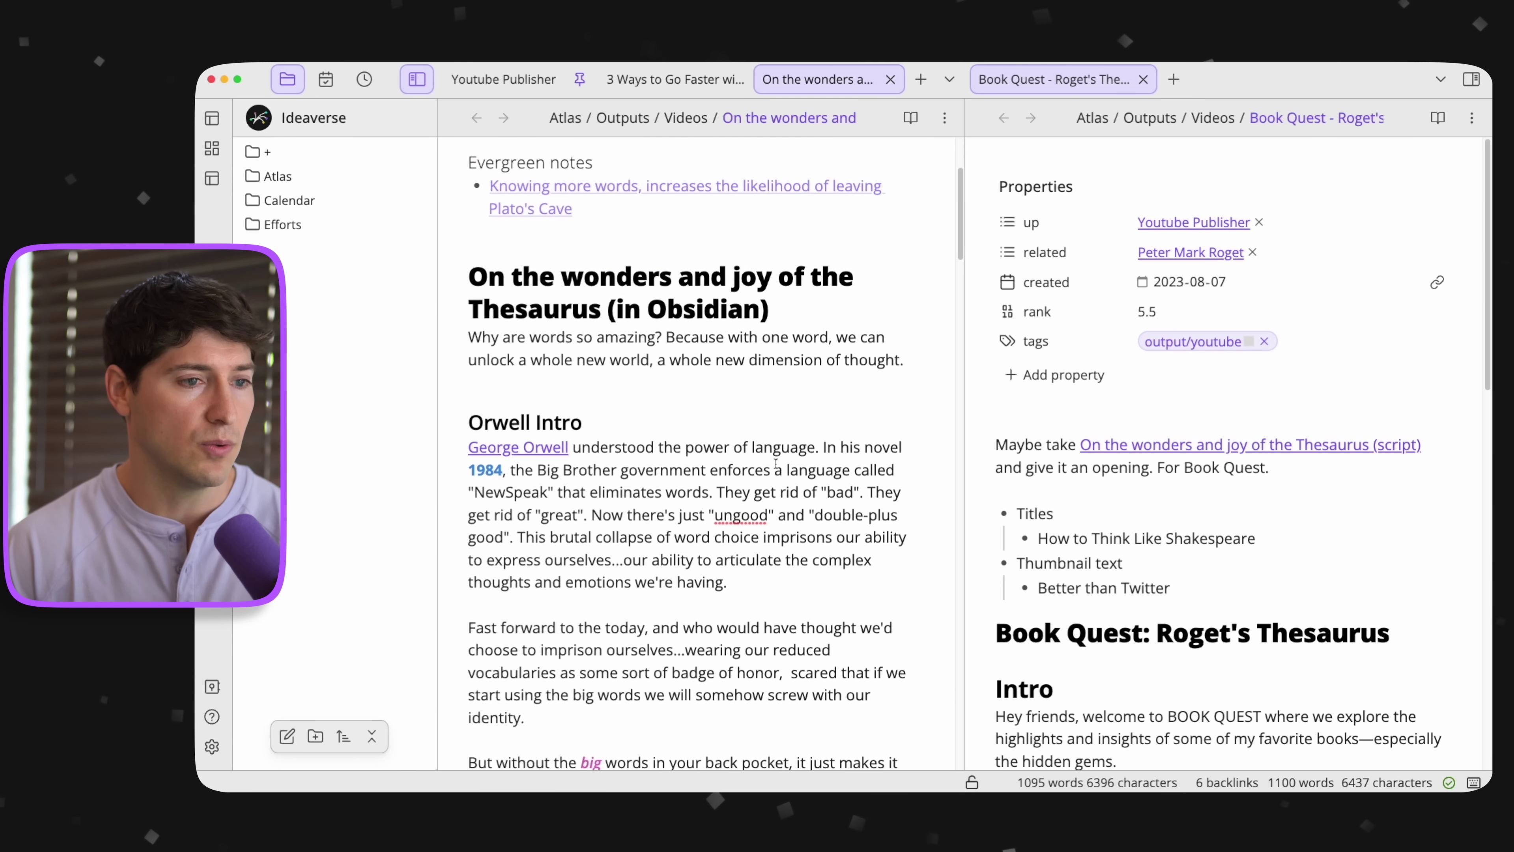
{"action": "scroll", "coordinate": [770, 457], "scroll_direction": "up", "scroll_amount": 5}
{"action": "scroll", "coordinate": [1110, 467], "scroll_direction": "down", "scroll_amount": 7}
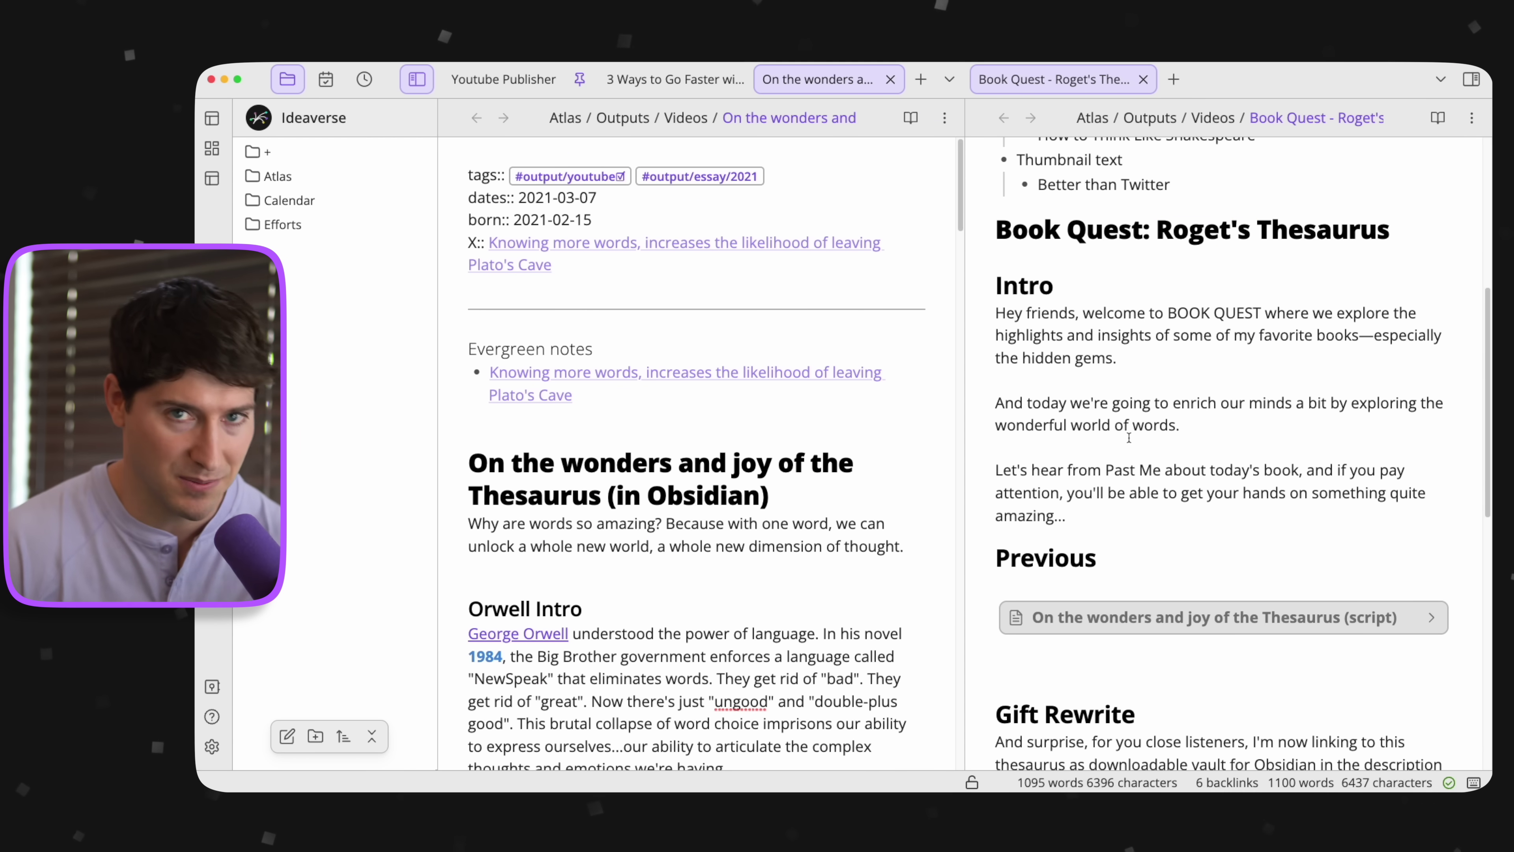
{"action": "scroll", "coordinate": [1163, 555], "scroll_direction": "down", "scroll_amount": 3}
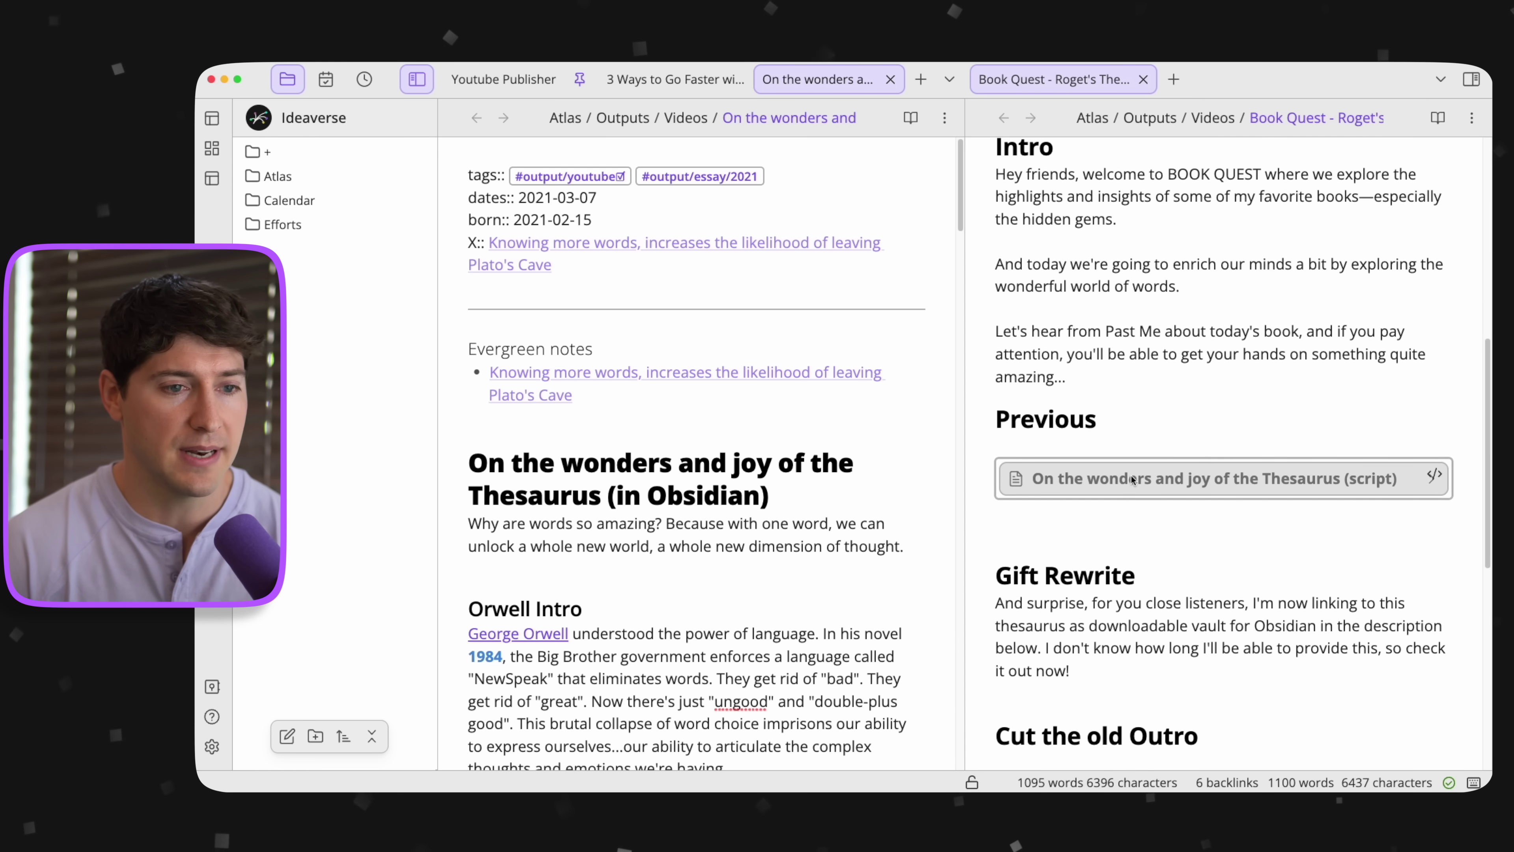
Expand and collapse the embedded script preview, then merge Book Quest back into one pane.
{"action": "left_click", "coordinate": [1133, 474]}
{"action": "scroll", "coordinate": [1131, 483], "scroll_direction": "down", "scroll_amount": 3}
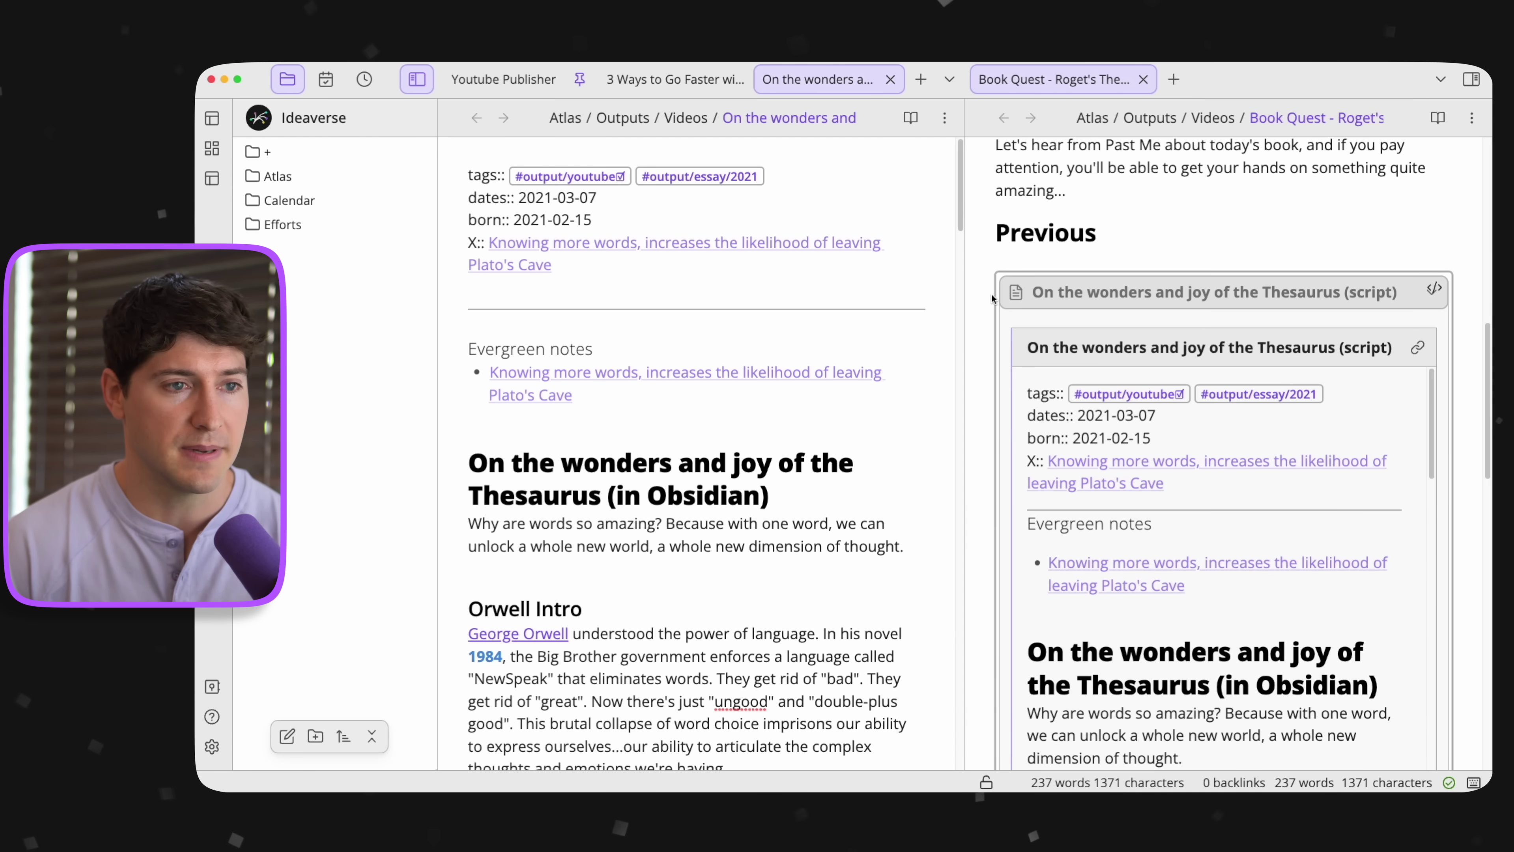
{"action": "scroll", "coordinate": [1021, 288], "scroll_direction": "down", "scroll_amount": 2}
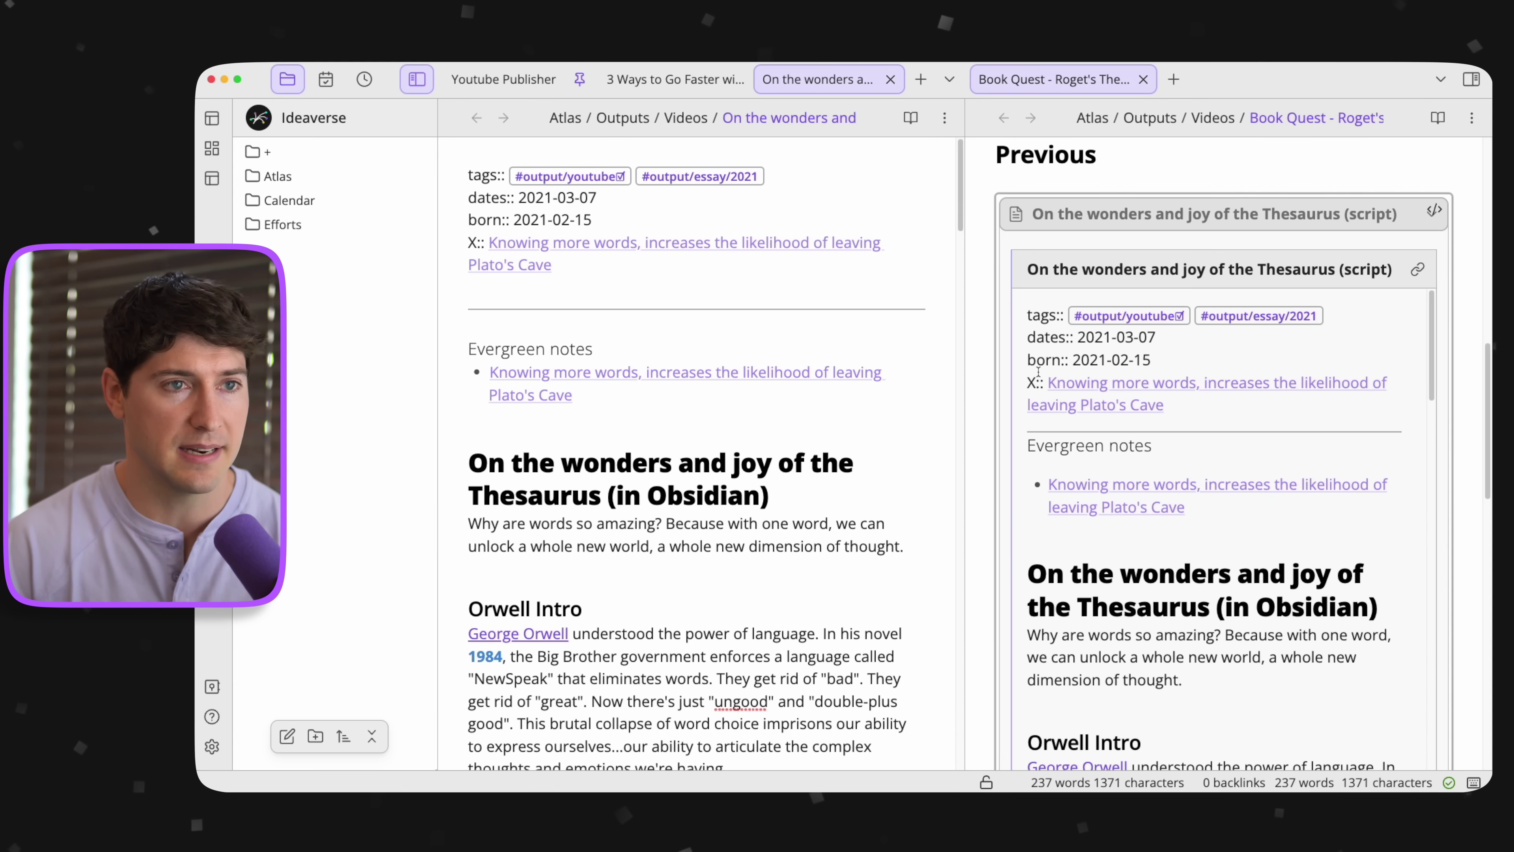
{"action": "scroll", "coordinate": [1019, 322], "scroll_direction": "up", "scroll_amount": 3}
{"action": "left_click", "coordinate": [1018, 356]}
{"action": "scroll", "coordinate": [1163, 382], "scroll_direction": "up", "scroll_amount": 8}
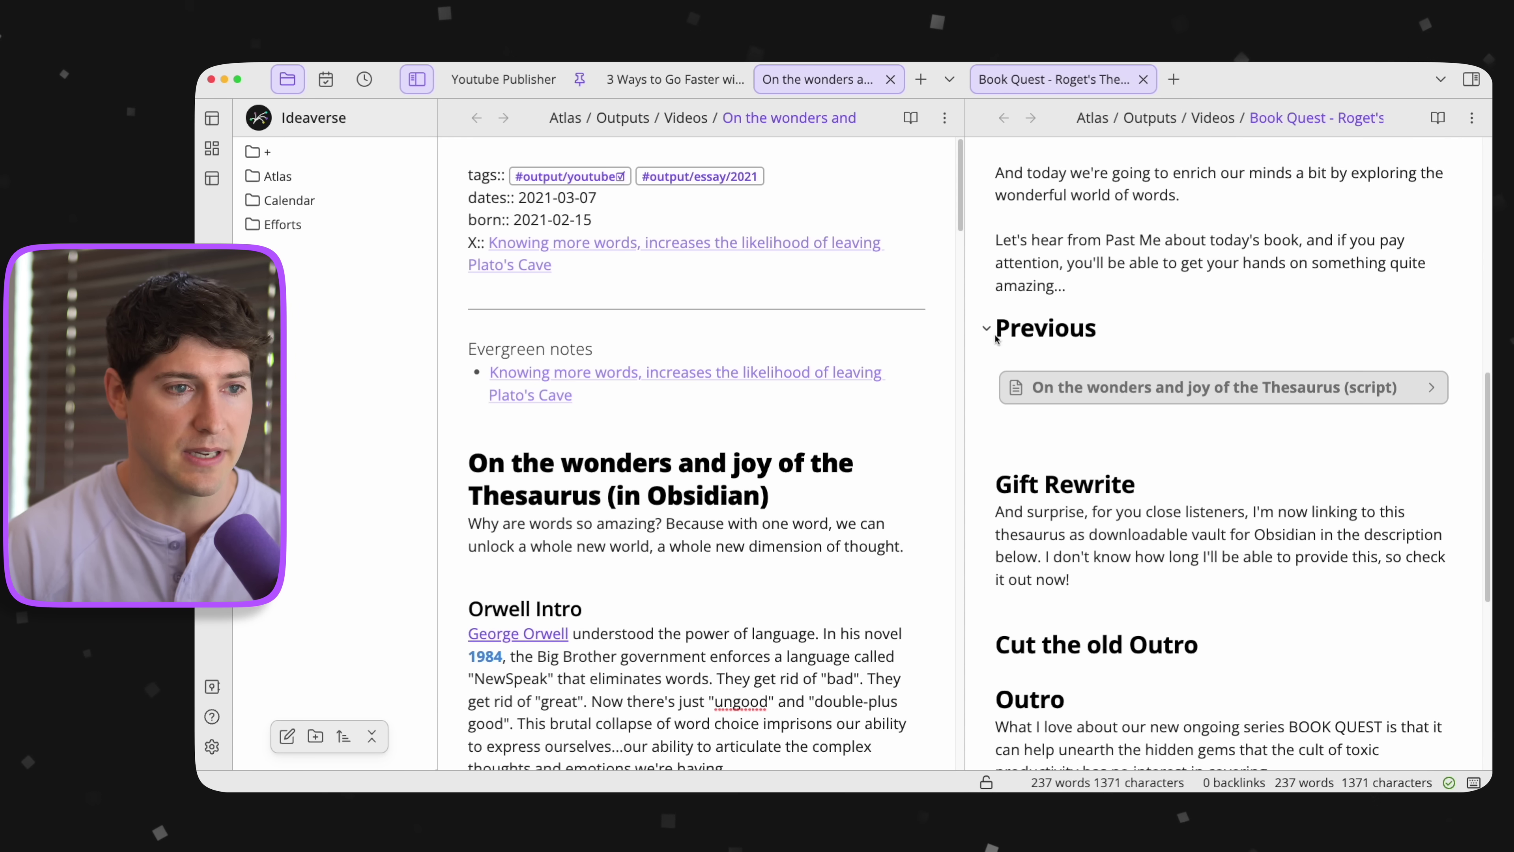
{"action": "scroll", "coordinate": [1166, 418], "scroll_direction": "down", "scroll_amount": 3}
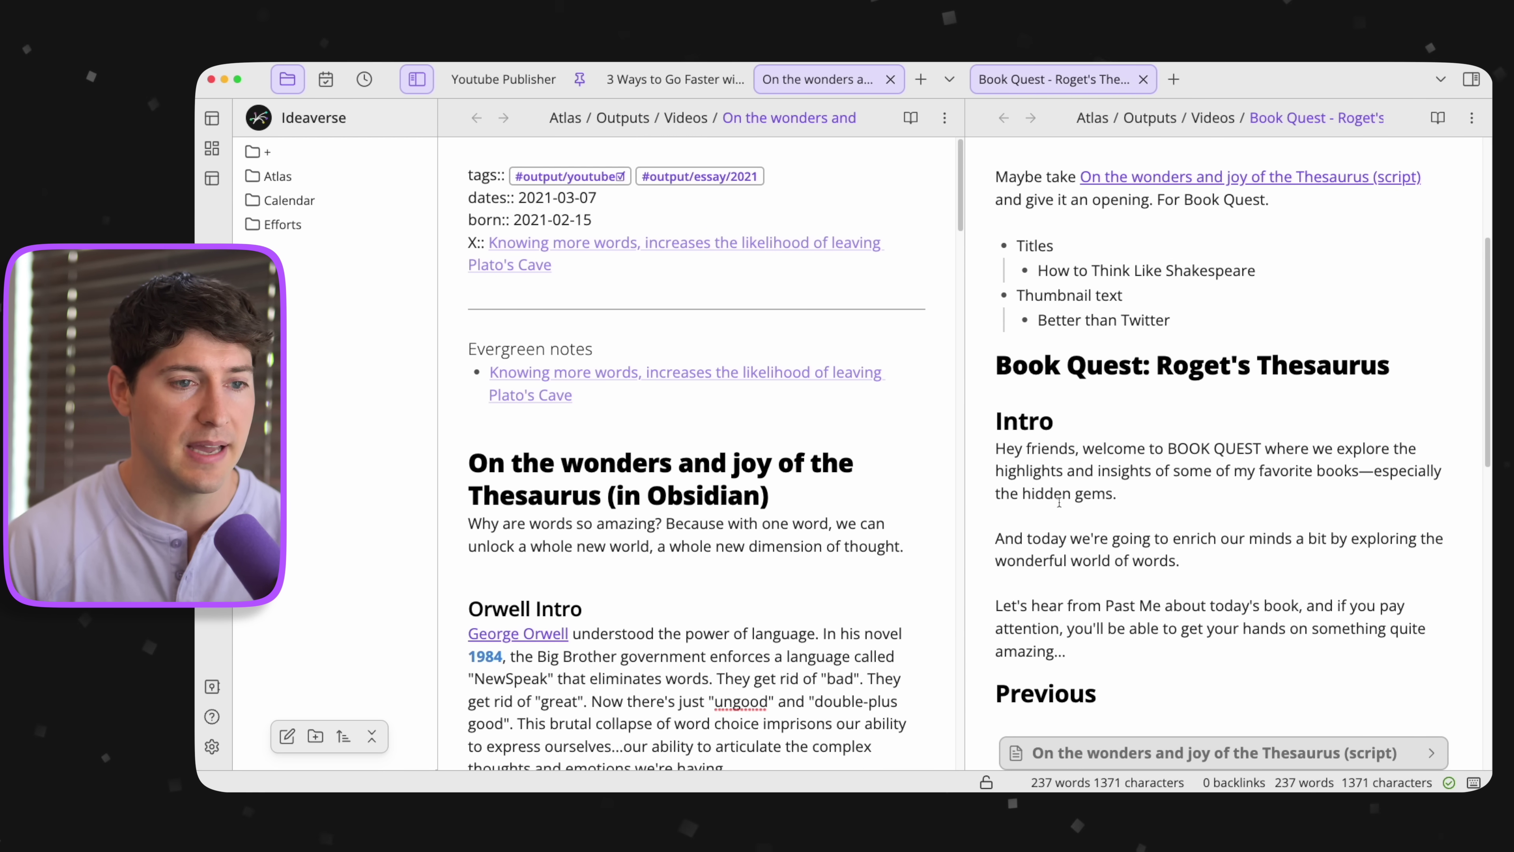
{"action": "left_click_drag", "start_coordinate": [1014, 83], "coordinate": [814, 83]}
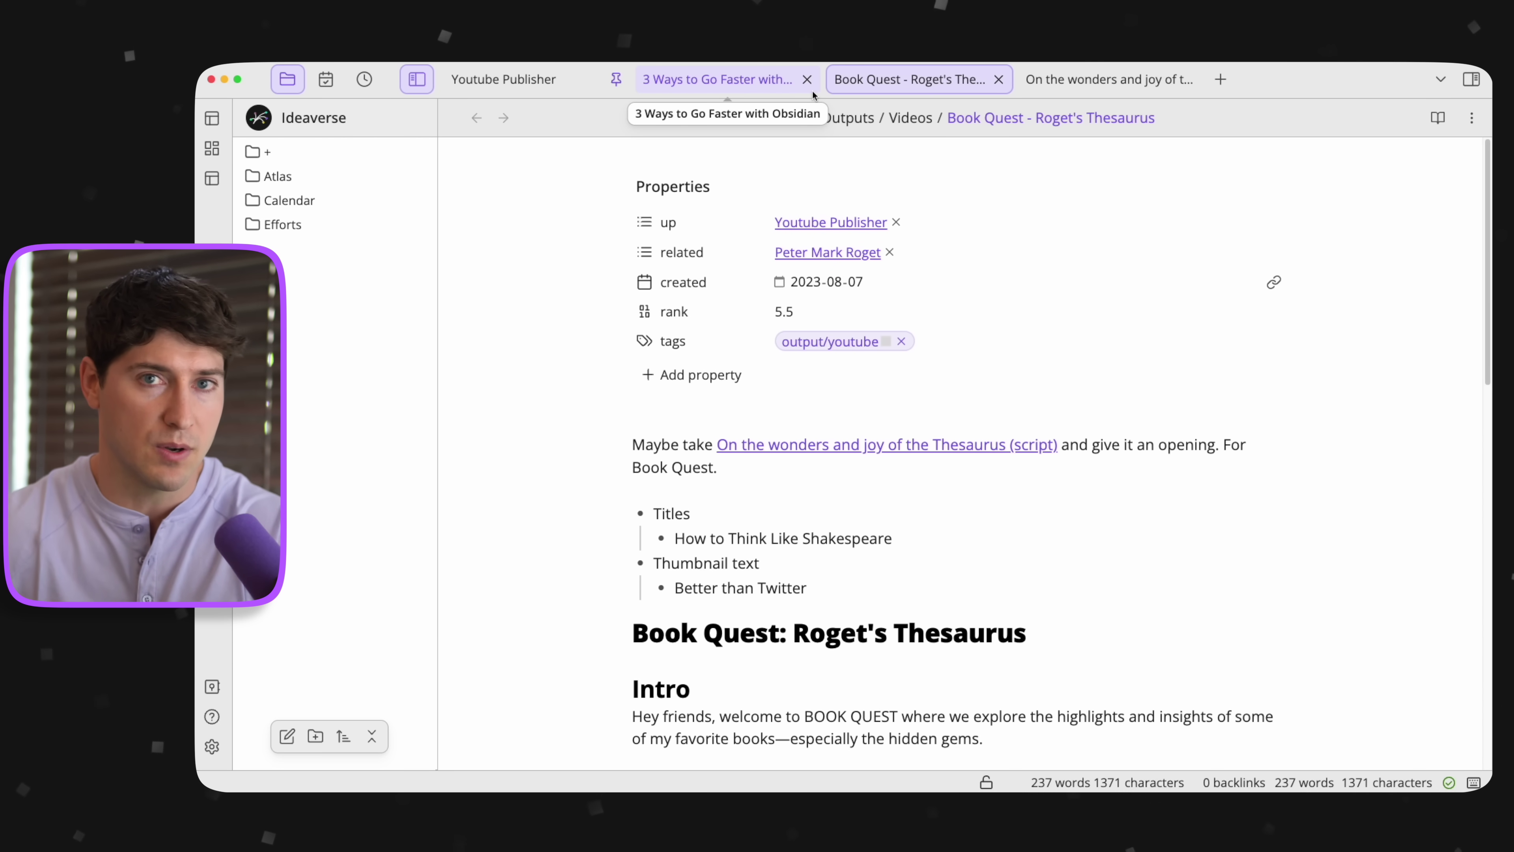
Switch back to the '3 Ways to Go Faster with Obsidian' tab and scroll down.
{"action": "left_click", "coordinate": [808, 91]}
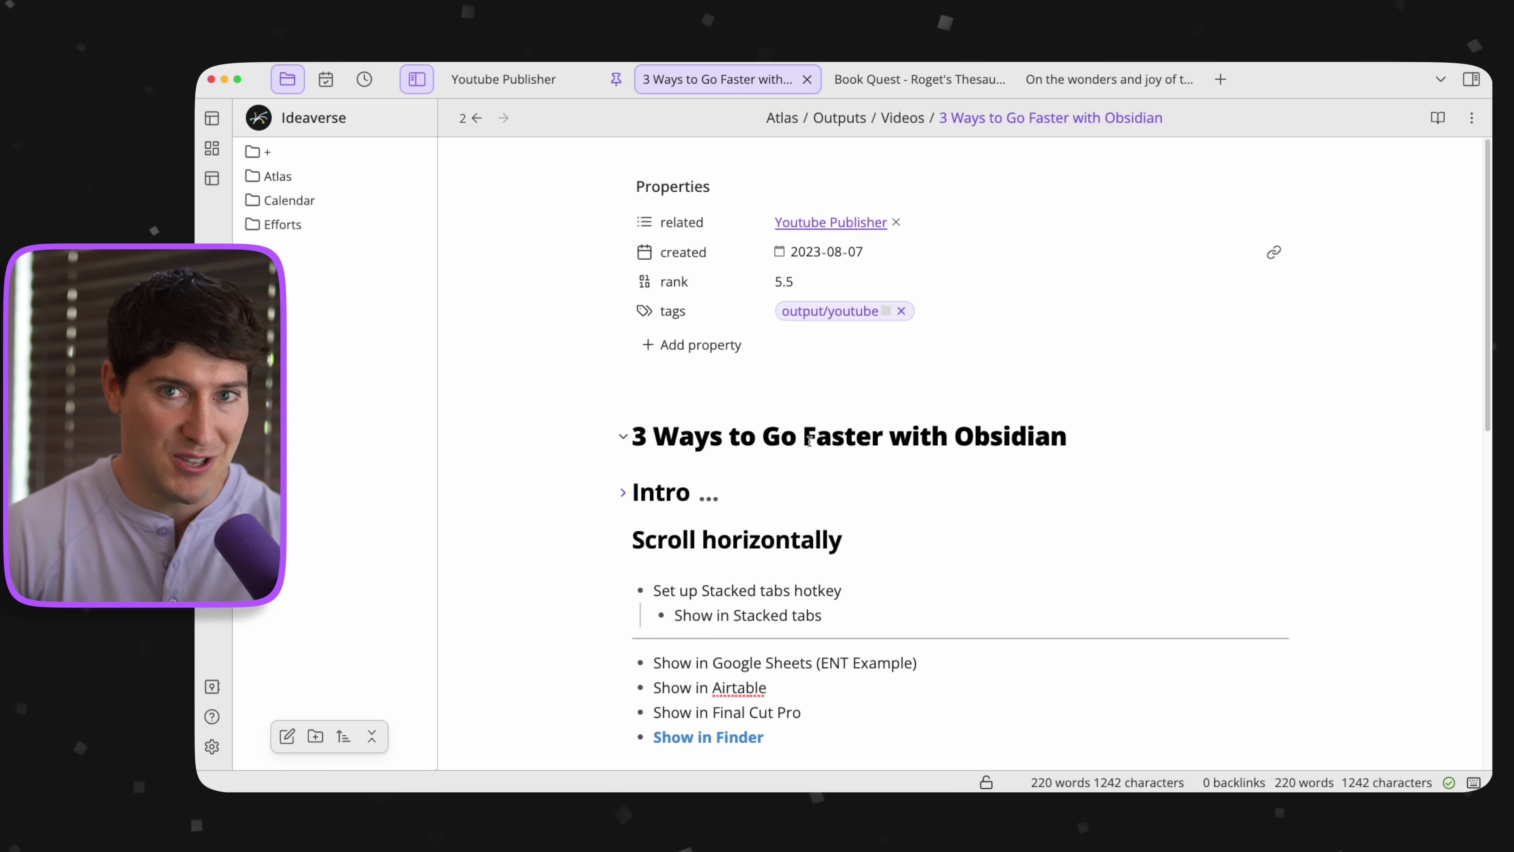
{"action": "scroll", "coordinate": [841, 440], "scroll_direction": "down", "scroll_amount": 6}
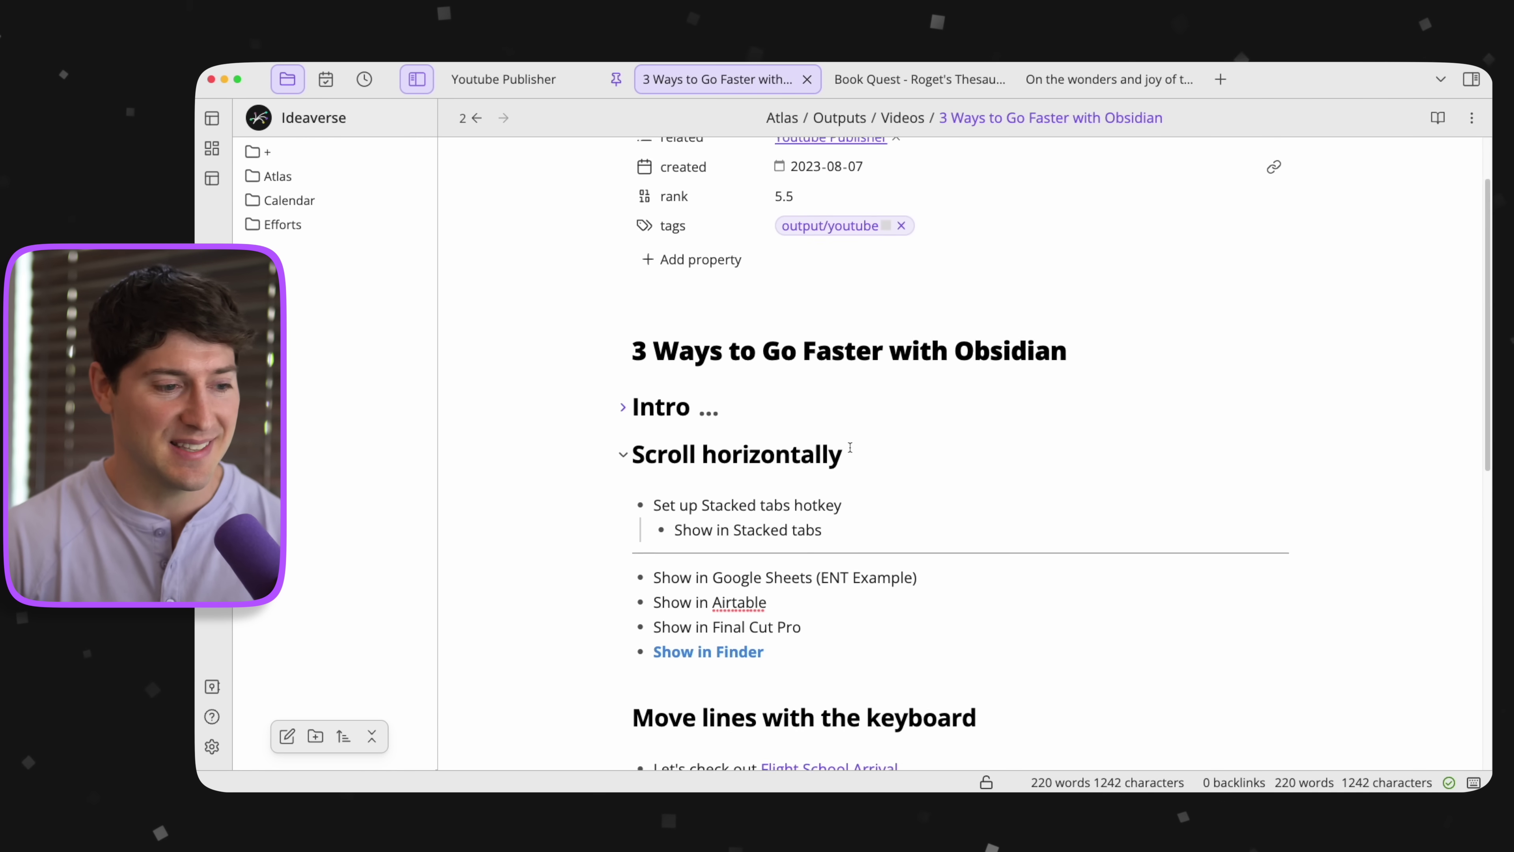